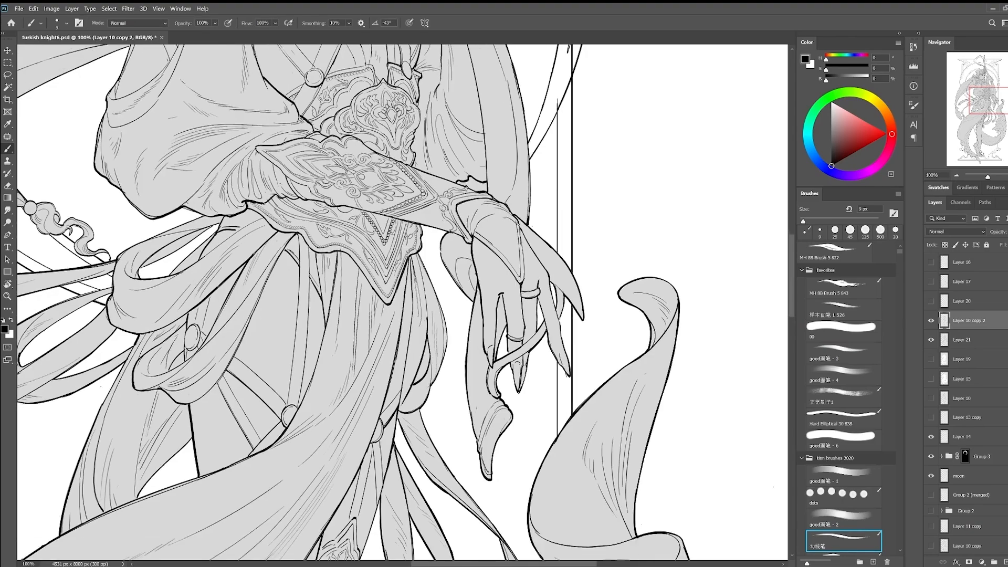
# Erase stray line art around the lowered hand and hanging sleeve on Layer 10 copy 2
pyautogui.press('e')
pyautogui.moveTo(476, 299); pyautogui.dragTo(548, 440)
pyautogui.press('w')
pyautogui.hotkey('alt', '[')
pyautogui.hotkey('ctrl', '-')
pyautogui.moveTo(688, 382); pyautogui.dragTo(711, 321)
pyautogui.hotkey('alt', ']')
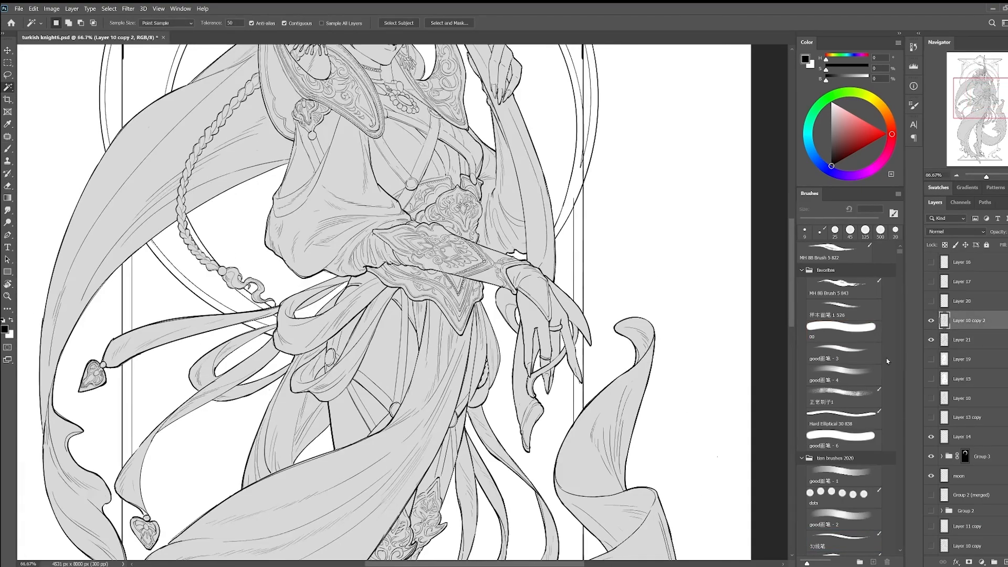
# Sample the figure's light grey and touch up gaps in the base fill around the skirt and legs
pyautogui.moveTo(341, 525); pyautogui.dragTo(400, 190)
pyautogui.hotkey('alt', '[')
pyautogui.press('b')
pyautogui.hotkey('alt', '[')
pyautogui.keyDown('alt'); pyautogui.click(328, 320); pyautogui.keyUp('alt')
pyautogui.moveTo(342, 328); pyautogui.dragTo(362, 422)
pyautogui.moveTo(425, 263)
pyautogui.mouseDown()
pyautogui.moveTo(427, 387)
pyautogui.moveTo(455, 517)
pyautogui.mouseUp()
pyautogui.hotkey('ctrl', '-')
pyautogui.hotkey('ctrl', '-')
pyautogui.moveTo(460, 344)
pyautogui.mouseDown()
pyautogui.moveTo(471, 374)
pyautogui.moveTo(459, 384)
pyautogui.mouseUp()
pyautogui.hotkey('alt', '[')
pyautogui.moveTo(471, 294); pyautogui.dragTo(463, 376)
# Select the crescent moon with the Magic Wand, fill it with grey on a new layer, and adjust it with Hue/Saturation
pyautogui.press('w')
pyautogui.hotkey('alt', '[')
pyautogui.hotkey('alt', '[')
pyautogui.click(558, 227)
pyautogui.hotkey('ctrl', 'shift', 'alt', 'n')
pyautogui.hotkey('alt', 'BackSpace')
pyautogui.hotkey('ctrl', 'u')
pyautogui.moveTo(214, 482); pyautogui.dragTo(241, 483)
pyautogui.click(321, 388)
pyautogui.moveTo(562, 414); pyautogui.dragTo(581, 319)
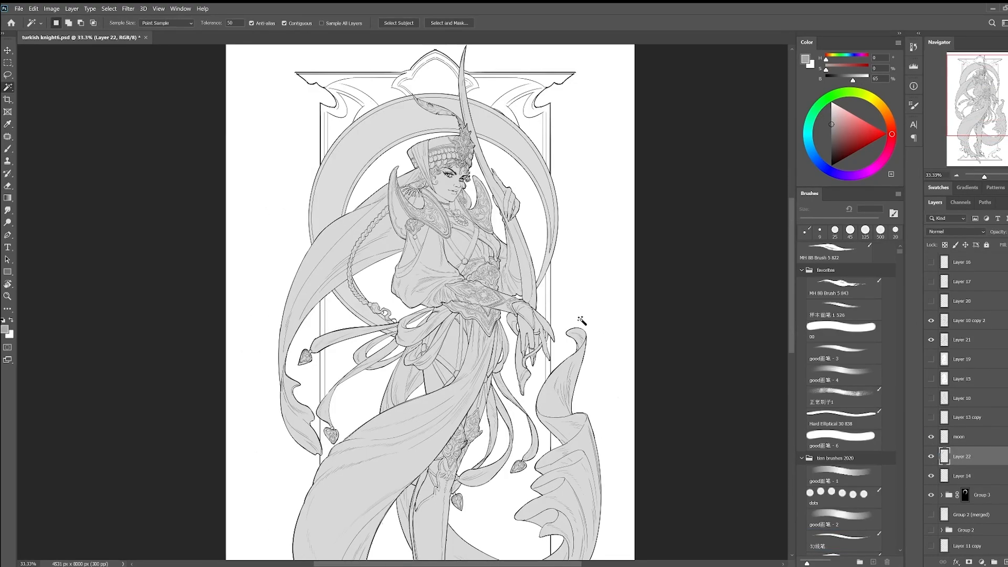
# Make Layer 14 active, enable vertical paint symmetry centred on the frame, and choose black as the brush colour
pyautogui.click(931, 340)
pyautogui.click(931, 339)
pyautogui.click(942, 457)
pyautogui.hotkey('alt', '[')
pyautogui.press('b')
pyautogui.click(423, 23)
pyautogui.click(444, 56)
pyautogui.moveTo(410, 105); pyautogui.dragTo(540, 93)
pyautogui.press('Return')
pyautogui.hotkey('ctrl', '0')
pyautogui.click(831, 166)
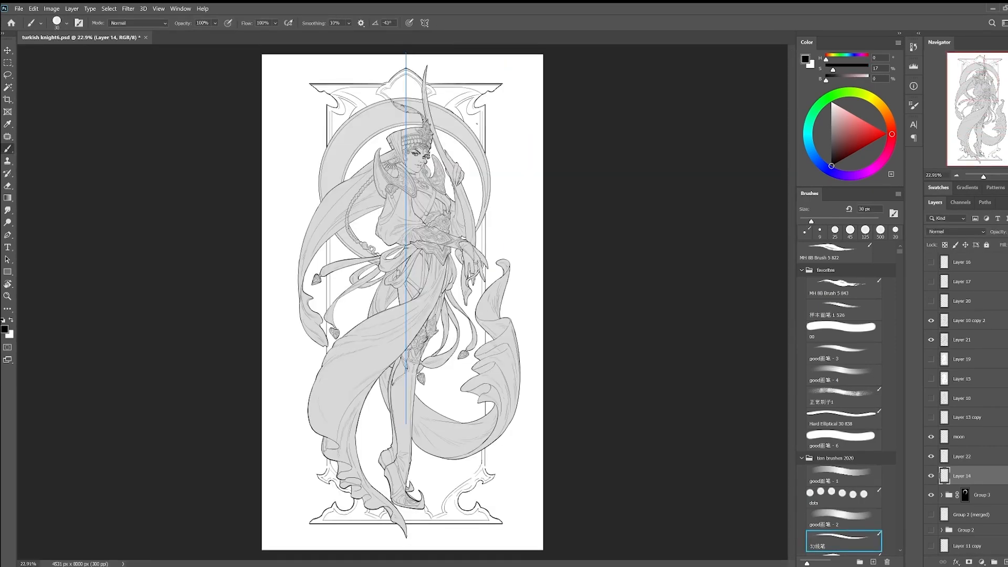
# Refine the outlines of the frame's lower corner ornaments with a smaller, mirrored brush, erasing rough bits between strokes
pyautogui.moveTo(438, 544); pyautogui.dragTo(525, 543)
pyautogui.press('[')
pyautogui.press('[')
pyautogui.press('[')
pyautogui.moveTo(515, 393); pyautogui.dragTo(503, 402)
pyautogui.moveTo(553, 362); pyautogui.dragTo(538, 385)
pyautogui.press('e')
pyautogui.press('b')
pyautogui.press('e')
pyautogui.press('b')
pyautogui.moveTo(592, 356); pyautogui.dragTo(540, 383)
pyautogui.press('e')
pyautogui.press('b')
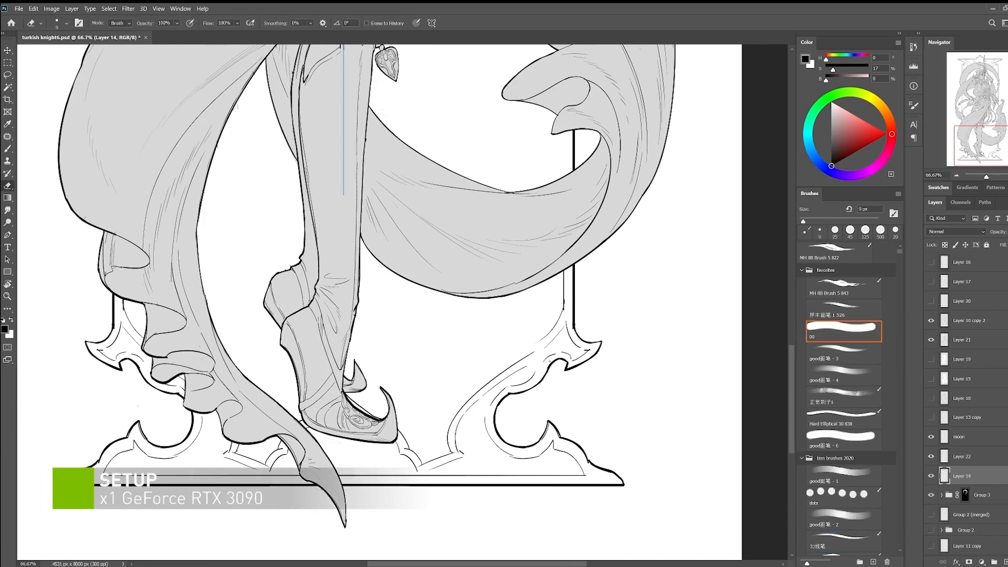
# Erase and redraw the rough scalloped lines in the middle of the frame's base beside the shoe
pyautogui.press('e')
pyautogui.moveTo(461, 459); pyautogui.dragTo(431, 469)
pyautogui.press('b')
pyautogui.press('e')
pyautogui.press('b')
pyautogui.press('e')
# Clean up the inner contour of the curved brackets at the frame's base with alternating eraser and brush strokes
pyautogui.moveTo(483, 367)
pyautogui.mouseDown()
pyautogui.moveTo(470, 398)
pyautogui.moveTo(497, 399)
pyautogui.mouseUp()
pyautogui.press('b')
pyautogui.press('e')
pyautogui.press('b')
pyautogui.press('e')
pyautogui.press('b')
pyautogui.press('e')
pyautogui.press('b')
pyautogui.press('e')
pyautogui.press('b')
pyautogui.press('e')
pyautogui.press('b')
pyautogui.press('e')
pyautogui.press('b')
pyautogui.press('e')
pyautogui.press('b')
# Tidy the pointed side ornaments where the base brackets meet the frame's vertical posts
pyautogui.moveTo(564, 381); pyautogui.dragTo(577, 378)
pyautogui.moveTo(570, 379); pyautogui.dragTo(573, 311)
pyautogui.press('e')
pyautogui.press('b')
pyautogui.press('e')
pyautogui.press('b')
pyautogui.moveTo(532, 414)
pyautogui.mouseDown()
pyautogui.moveTo(555, 380)
pyautogui.moveTo(616, 409)
pyautogui.mouseUp()
pyautogui.press('e')
pyautogui.press('b')
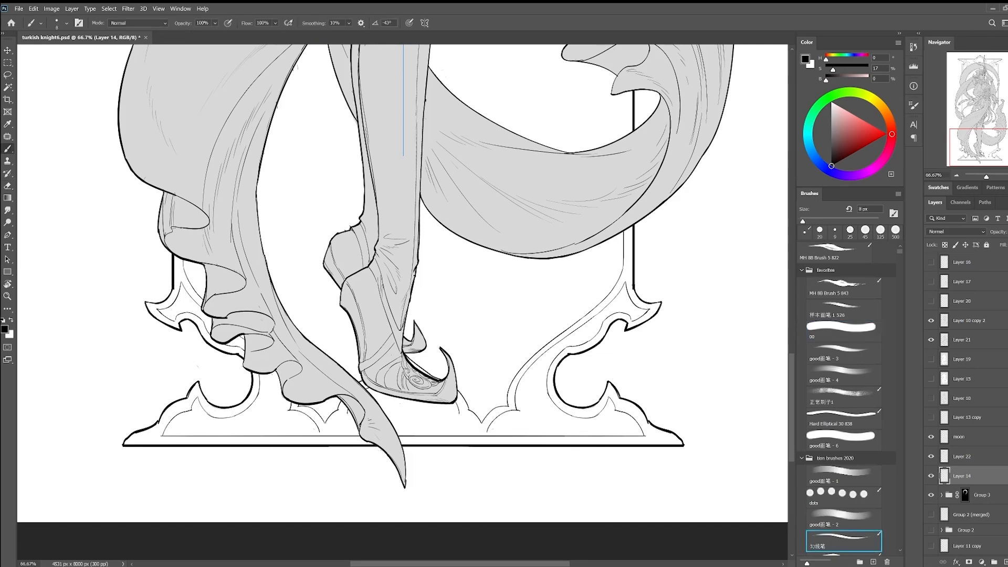
# Finish the scalloped motif in the centre of the base with clean brush lines, erasing the excess
pyautogui.press('e')
pyautogui.press('b')
pyautogui.moveTo(486, 428); pyautogui.dragTo(517, 415)
pyautogui.press('e')
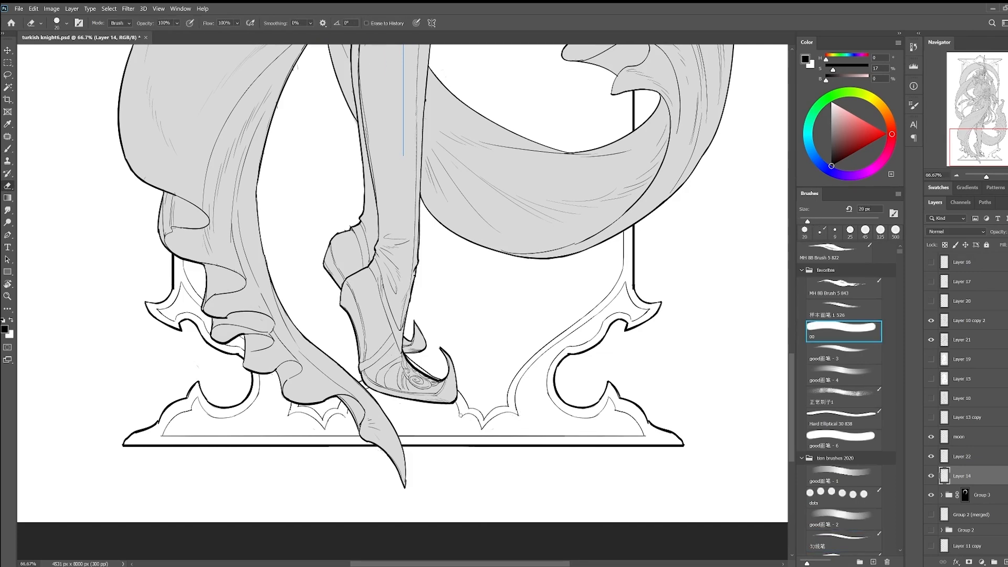
pyautogui.press('b')
pyautogui.press('e')
# Touch up the vertical frame lines running beside the legs and the flowing sash
pyautogui.hotkey('ctrl', '-')
pyautogui.moveTo(551, 306); pyautogui.dragTo(557, 345)
pyautogui.press('b')
pyautogui.moveTo(551, 105)
pyautogui.mouseDown()
pyautogui.moveTo(541, 337)
pyautogui.moveTo(540, 219)
pyautogui.mouseUp()
pyautogui.moveTo(541, 75)
pyautogui.mouseDown()
pyautogui.moveTo(512, 243)
pyautogui.moveTo(514, 374)
pyautogui.moveTo(520, 220)
pyautogui.moveTo(514, 306)
pyautogui.mouseUp()
pyautogui.press('e')
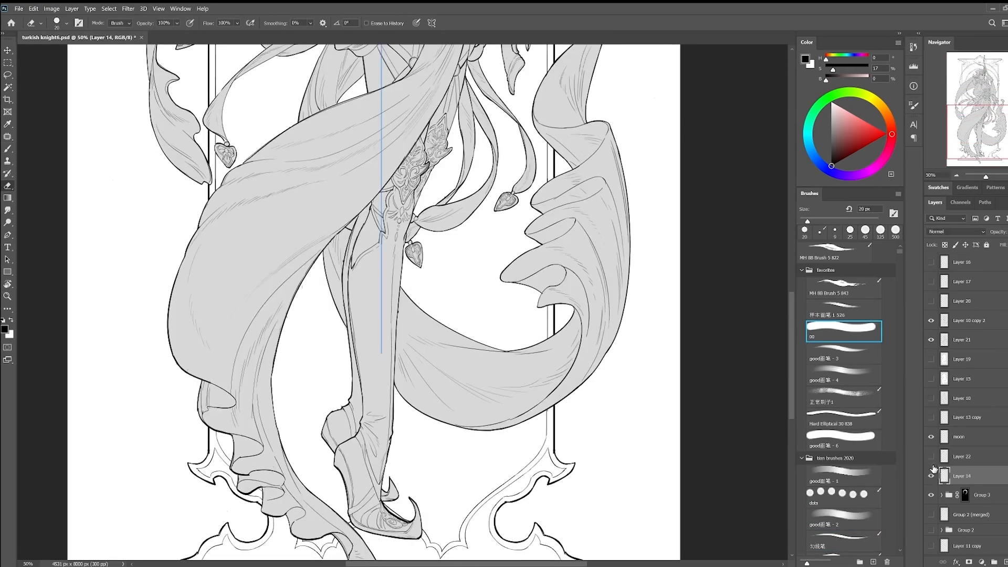
# Make Layer 22 visible again and reselect Layer 14
pyautogui.click(947, 461)
pyautogui.hotkey('ctrl', '-')
pyautogui.hotkey('ctrl', '-')
pyautogui.click(955, 478)
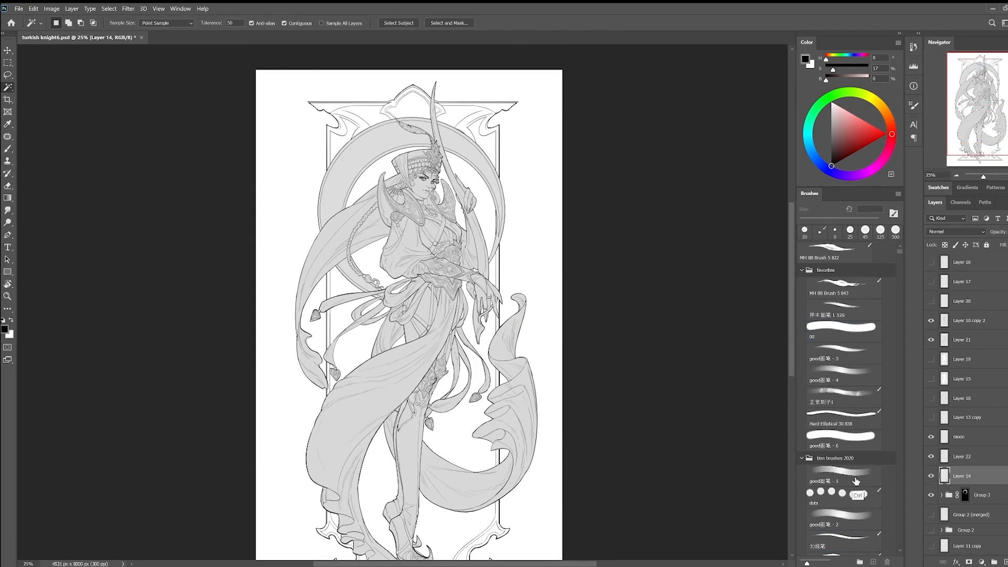
# Refine the curved inner lines of the frame's upper corner ornaments with mirrored 10 px brush strokes
pyautogui.hotkey('ctrl', '+')
pyautogui.hotkey('ctrl', '+')
pyautogui.hotkey('ctrl', '+')
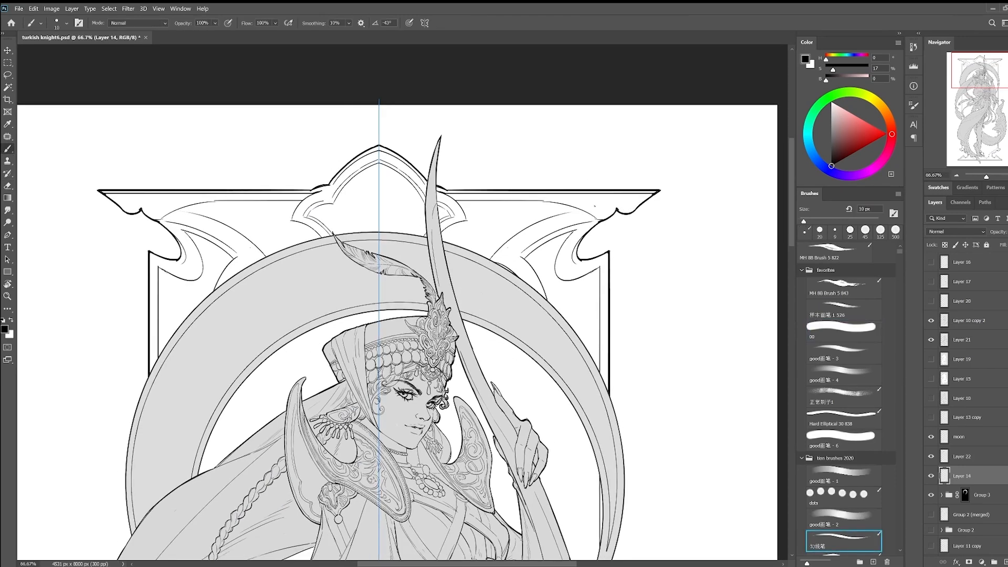
pyautogui.press('r')
pyautogui.moveTo(595, 220); pyautogui.dragTo(513, 125)
pyautogui.moveTo(571, 201)
pyautogui.mouseDown()
pyautogui.moveTo(519, 215)
pyautogui.moveTo(550, 194)
pyautogui.mouseUp()
pyautogui.press('b')
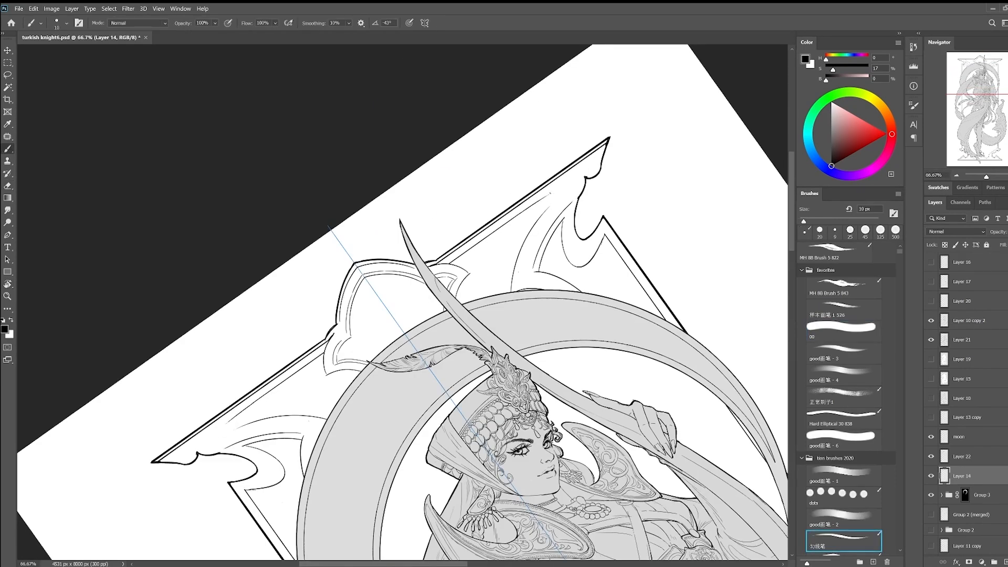
pyautogui.press('Escape')
pyautogui.moveTo(386, 368)
pyautogui.mouseDown()
pyautogui.moveTo(531, 317)
pyautogui.moveTo(512, 344)
pyautogui.mouseUp()
pyautogui.press('e')
pyautogui.press('b')
# Redraw the contour lines of the pointed crest at the top of the frame with mirrored strokes
pyautogui.moveTo(433, 278); pyautogui.dragTo(453, 263)
pyautogui.press('e')
pyautogui.press('b')
pyautogui.press('e')
pyautogui.press('b')
pyautogui.moveTo(418, 298); pyautogui.dragTo(446, 309)
pyautogui.moveTo(489, 152); pyautogui.dragTo(503, 208)
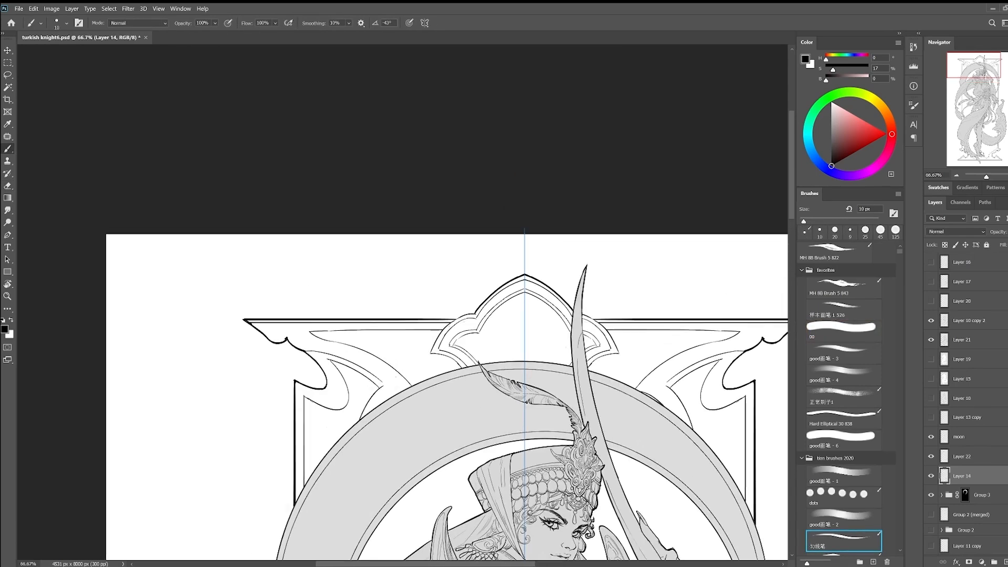
# Clean the crest's peak, close its lower side edges above the moon, and touch up the upper corner points
pyautogui.press('e')
pyautogui.moveTo(524, 275)
pyautogui.mouseDown()
pyautogui.moveTo(475, 313)
pyautogui.moveTo(523, 274)
pyautogui.mouseUp()
pyautogui.press('b')
pyautogui.moveTo(430, 354); pyautogui.dragTo(384, 288)
pyautogui.moveTo(383, 288); pyautogui.dragTo(415, 303)
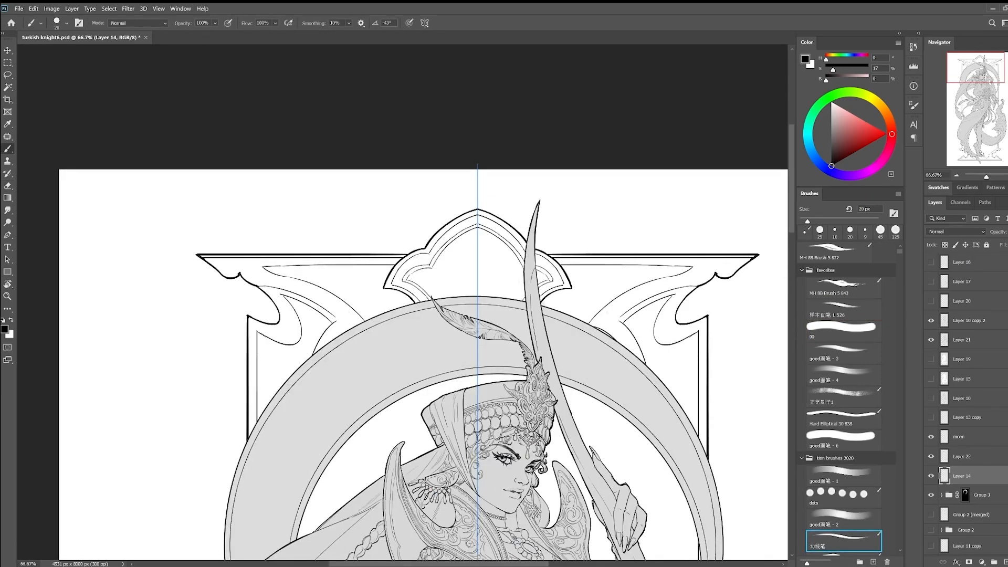
pyautogui.moveTo(240, 277); pyautogui.dragTo(231, 270)
pyautogui.moveTo(327, 229); pyautogui.dragTo(301, 225)
pyautogui.moveTo(594, 315)
pyautogui.mouseDown()
pyautogui.moveTo(589, 275)
pyautogui.moveTo(559, 294)
pyautogui.mouseUp()
# Draw a straight horizontal line along the frame's upper edge beside the crest with an 8 px brush
pyautogui.press('[')
pyautogui.press('[')
pyautogui.press('[')
pyautogui.hotkey('ctrl', '-')
pyautogui.hotkey('ctrl', '-')
pyautogui.hotkey('ctrl', '-')
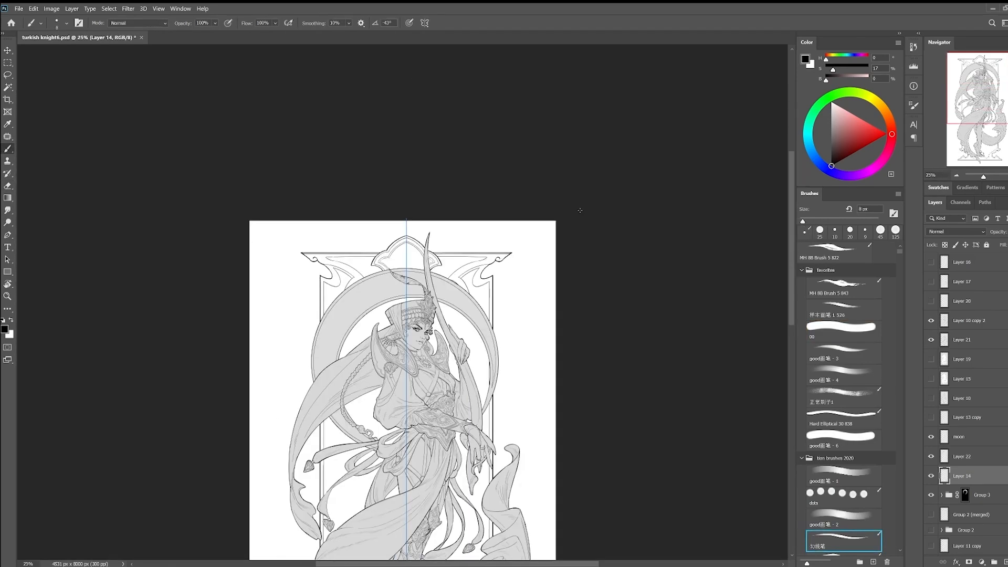
pyautogui.hotkey('ctrl', '+')
pyautogui.hotkey('ctrl', '+')
pyautogui.hotkey('ctrl', '+')
pyautogui.click(485, 238)
pyautogui.keyDown('shift'); pyautogui.click(617, 238); pyautogui.keyUp('shift')
# Select the area outside the frame with the Magic Wand, invert the selection, and fill it with mid grey on a new layer underneath
pyautogui.hotkey('ctrl', '-')
pyautogui.hotkey('ctrl', '-')
pyautogui.moveTo(577, 336)
pyautogui.mouseDown()
pyautogui.moveTo(622, 152)
pyautogui.moveTo(575, 336)
pyautogui.mouseUp()
pyautogui.press('w')
pyautogui.click(570, 325)
pyautogui.scroll(-3, 971, 367)
pyautogui.hotkey('ctrl', 'shift', 'i')
pyautogui.click(991, 372)
pyautogui.keyDown('ctrl'); pyautogui.click(1005, 562); pyautogui.keyUp('ctrl')
pyautogui.click(831, 133)
pyautogui.hotkey('alt', 'Delete')
pyautogui.hotkey('ctrl', 'd')
# Save the document with the filled frame background
pyautogui.hotkey('ctrl', '-')
pyautogui.moveTo(630, 401); pyautogui.dragTo(656, 295)
pyautogui.hotkey('ctrl', 's')
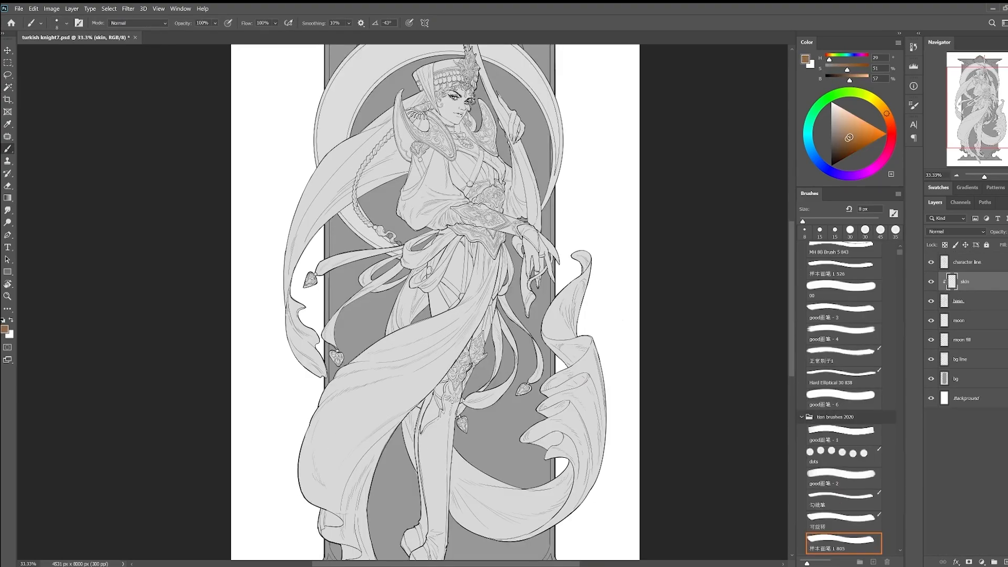
# Paint the face and neck on the skin layer in a muted brown with hue 22, saturation 31 and brightness 55
pyautogui.click(840, 135)
pyautogui.click(888, 118)
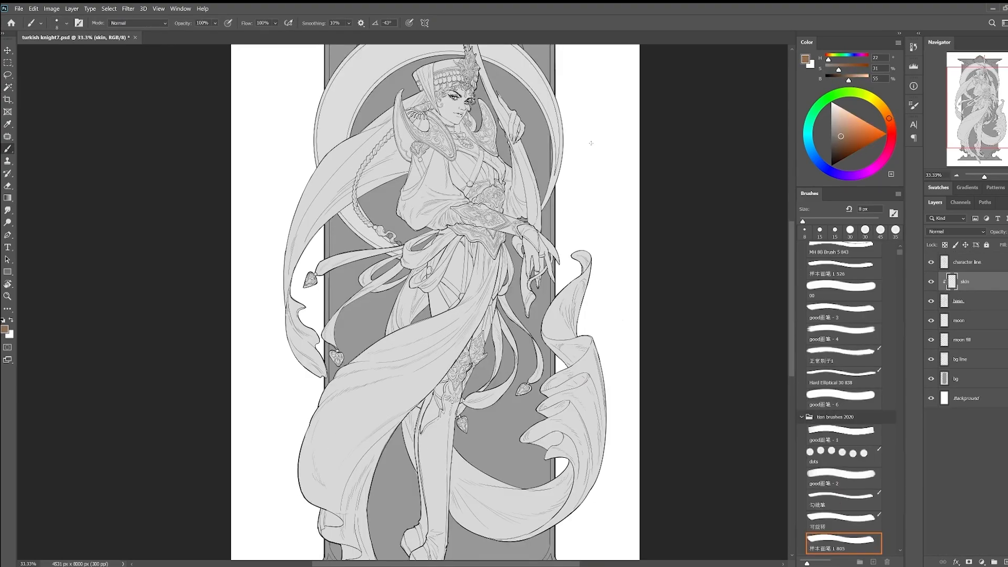
pyautogui.scroll(4, 444, 68)
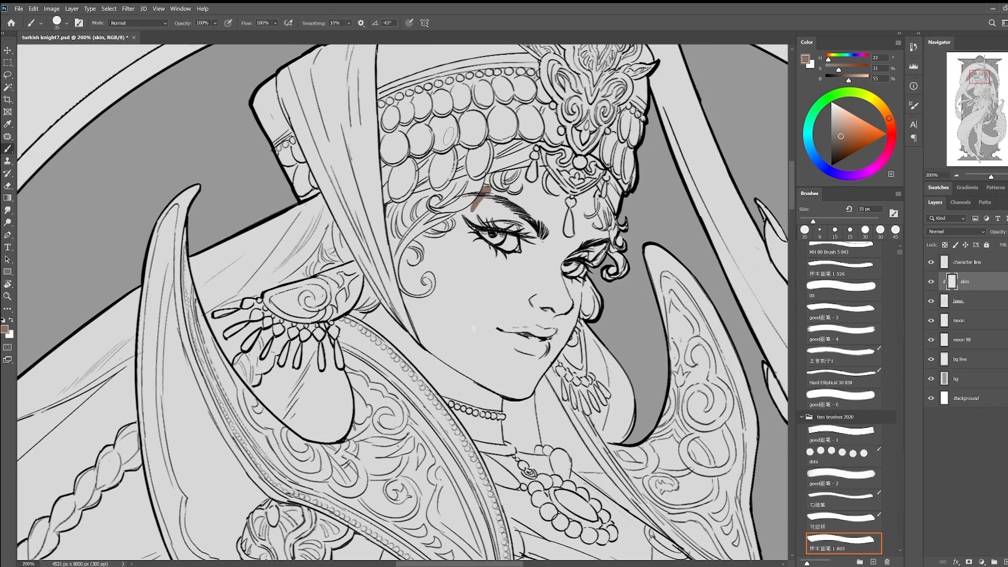
pyautogui.moveTo(488, 179)
pyautogui.mouseDown()
pyautogui.moveTo(556, 205)
pyautogui.moveTo(472, 216)
pyautogui.moveTo(603, 200)
pyautogui.moveTo(569, 210)
pyautogui.moveTo(607, 228)
pyautogui.mouseUp()
pyautogui.moveTo(466, 248)
pyautogui.mouseDown()
pyautogui.moveTo(472, 225)
pyautogui.moveTo(435, 314)
pyautogui.moveTo(472, 341)
pyautogui.mouseUp()
pyautogui.moveTo(486, 225); pyautogui.dragTo(587, 214)
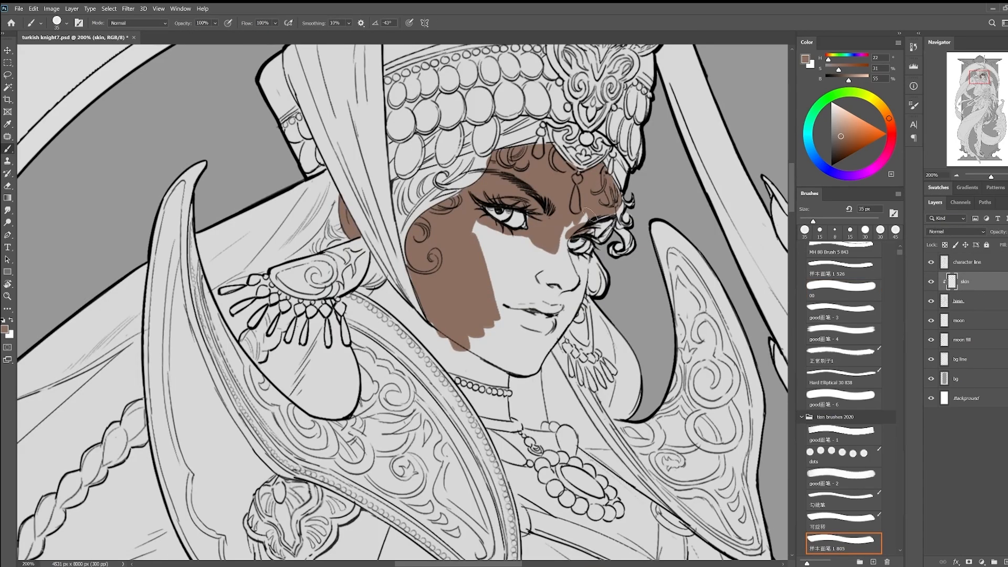
pyautogui.moveTo(499, 247)
pyautogui.mouseDown()
pyautogui.moveTo(530, 286)
pyautogui.moveTo(569, 260)
pyautogui.moveTo(568, 306)
pyautogui.mouseUp()
pyautogui.moveTo(387, 298)
pyautogui.mouseDown()
pyautogui.moveTo(443, 352)
pyautogui.moveTo(502, 293)
pyautogui.moveTo(534, 302)
pyautogui.moveTo(540, 353)
pyautogui.moveTo(544, 257)
pyautogui.moveTo(590, 229)
pyautogui.moveTo(594, 238)
pyautogui.moveTo(527, 315)
pyautogui.moveTo(455, 301)
pyautogui.moveTo(436, 348)
pyautogui.moveTo(428, 342)
pyautogui.moveTo(532, 365)
pyautogui.moveTo(481, 373)
pyautogui.mouseUp()
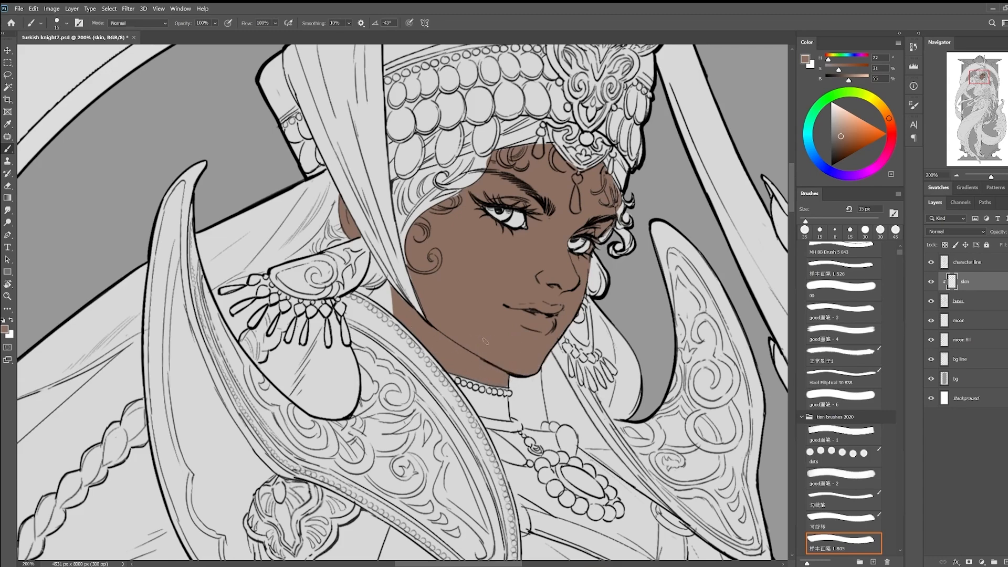
# Start painting the upper chest skin around the necklace clasp with an 8 px brush
pyautogui.moveTo(545, 241); pyautogui.dragTo(510, 154)
pyautogui.press('[')
pyautogui.press('[')
pyautogui.moveTo(475, 350); pyautogui.dragTo(491, 307)
pyautogui.moveTo(478, 303); pyautogui.dragTo(501, 314)
pyautogui.press(']')
pyautogui.press(']')
pyautogui.press(']')
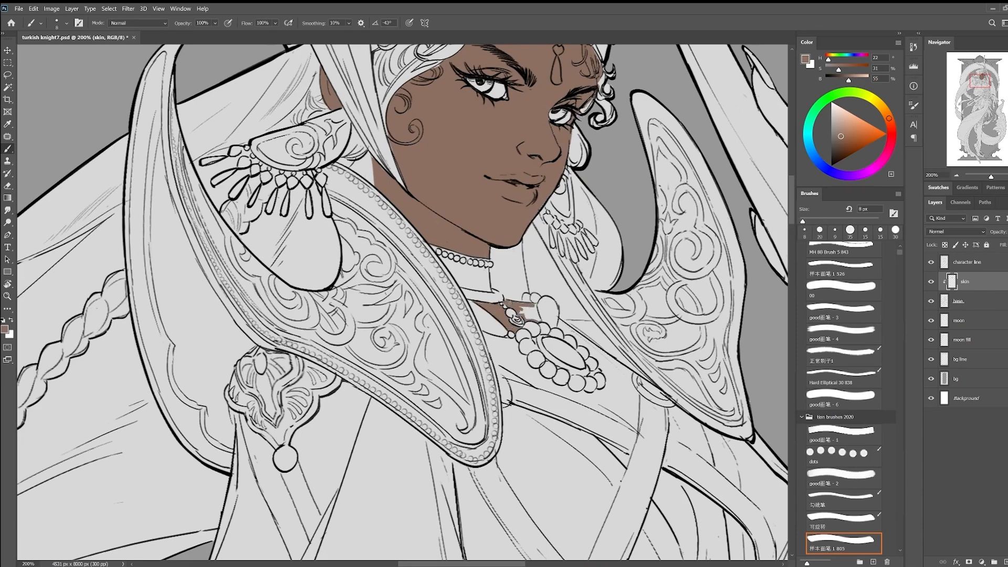
pyautogui.moveTo(533, 310); pyautogui.dragTo(605, 251)
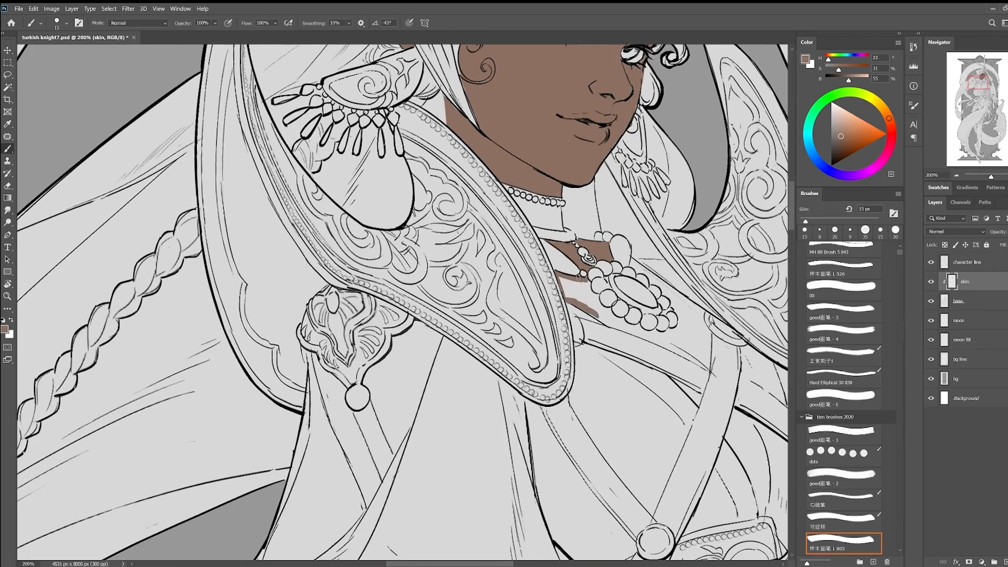
# Paint the chest skin below the necklace pendant, following the upper edge of the garment, with a 15 px brush
pyautogui.press('e')
pyautogui.press('b')
pyautogui.moveTo(566, 293); pyautogui.dragTo(593, 305)
pyautogui.moveTo(593, 302); pyautogui.dragTo(546, 282)
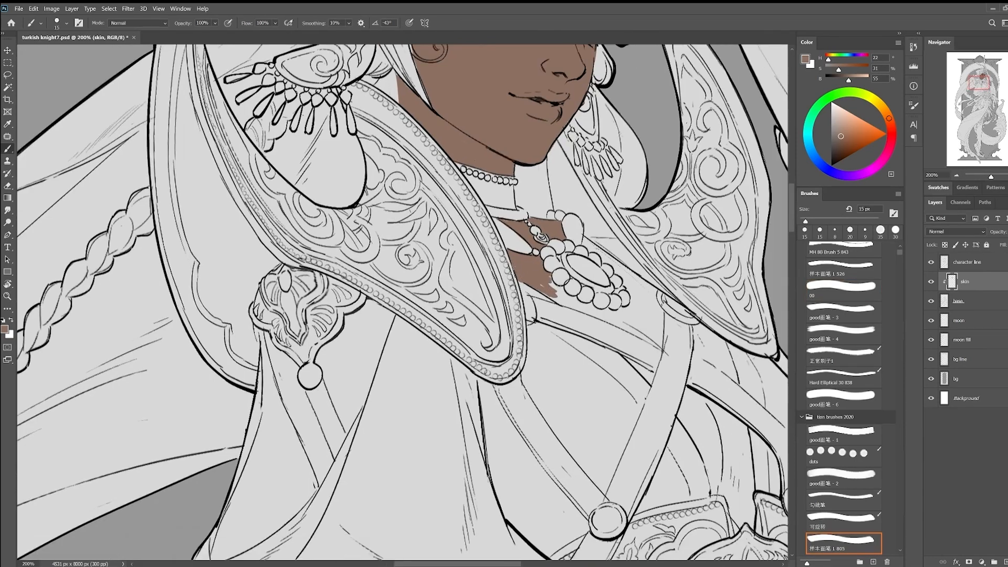
pyautogui.moveTo(590, 307); pyautogui.dragTo(626, 319)
pyautogui.moveTo(579, 231); pyautogui.dragTo(494, 244)
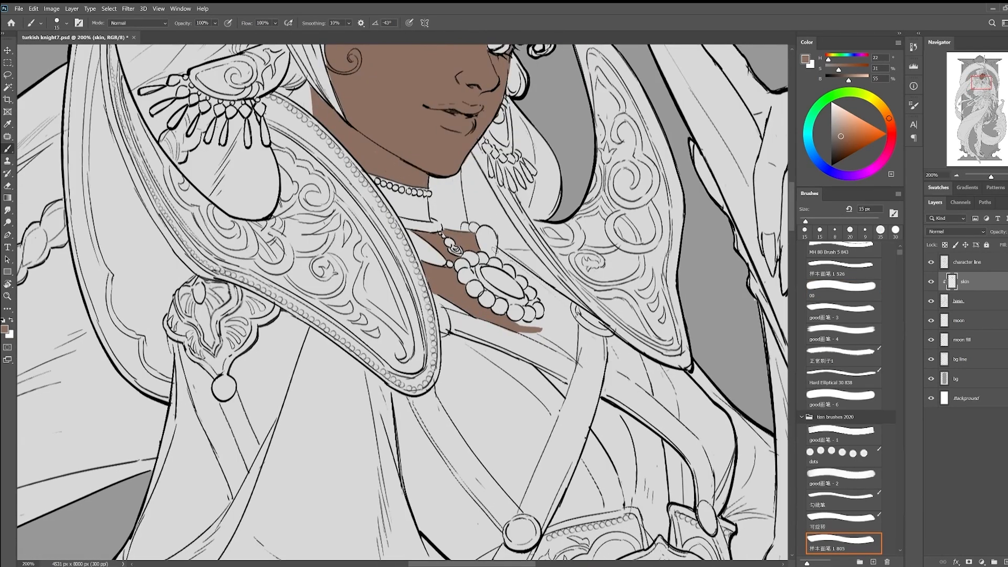
pyautogui.moveTo(532, 280); pyautogui.dragTo(566, 298)
pyautogui.moveTo(515, 280); pyautogui.dragTo(522, 244)
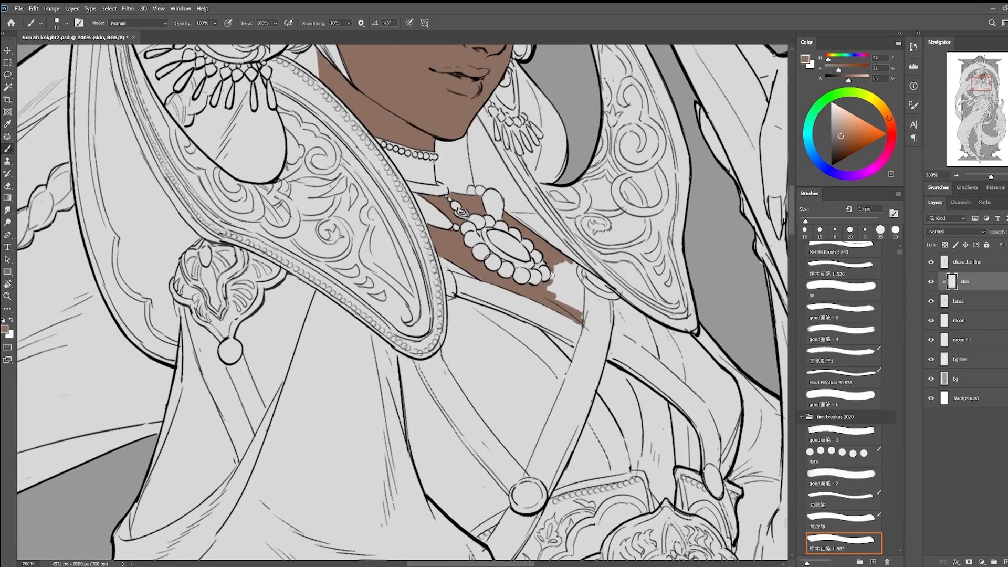
# Fill the chest skin out to the shoulder guard and between the straps down to the waist ornament
pyautogui.press(']')
pyautogui.press(']')
pyautogui.moveTo(551, 291); pyautogui.dragTo(608, 223)
pyautogui.press('[')
pyautogui.press('[')
pyautogui.moveTo(607, 286)
pyautogui.mouseDown()
pyautogui.moveTo(619, 265)
pyautogui.moveTo(646, 314)
pyautogui.mouseUp()
pyautogui.moveTo(645, 314)
pyautogui.mouseDown()
pyautogui.moveTo(648, 264)
pyautogui.moveTo(597, 281)
pyautogui.moveTo(596, 295)
pyautogui.mouseUp()
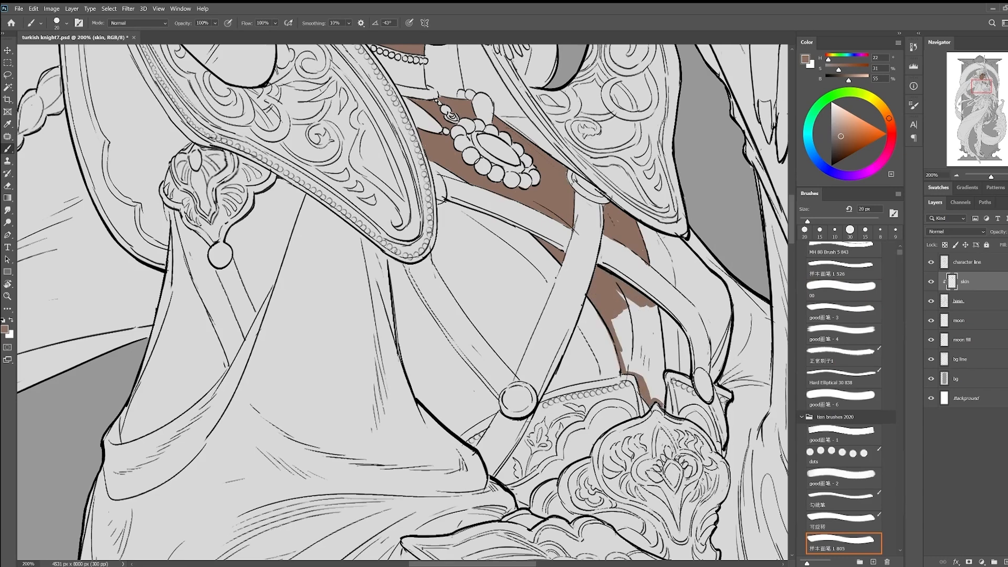
pyautogui.moveTo(653, 318)
pyautogui.mouseDown()
pyautogui.moveTo(625, 347)
pyautogui.moveTo(651, 388)
pyautogui.mouseUp()
# Paint the exposed upper arm skin below the shoulder ornament with a 20 px brush, erasing overspill along the lines
pyautogui.moveTo(201, 228)
pyautogui.mouseDown()
pyautogui.moveTo(411, 259)
pyautogui.moveTo(415, 336)
pyautogui.moveTo(438, 381)
pyautogui.mouseUp()
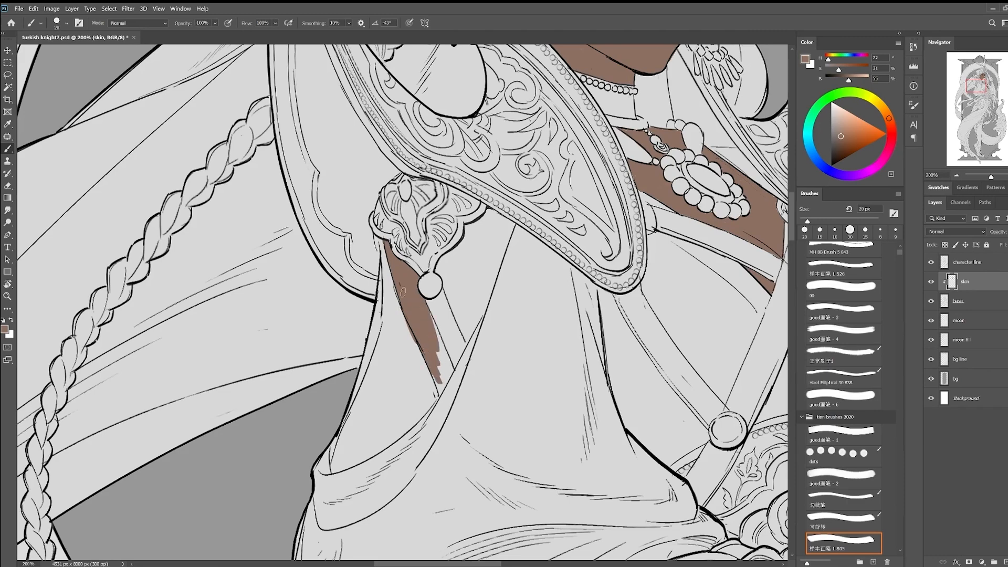
pyautogui.press('e')
pyautogui.moveTo(412, 343); pyautogui.dragTo(405, 325)
pyautogui.press('b')
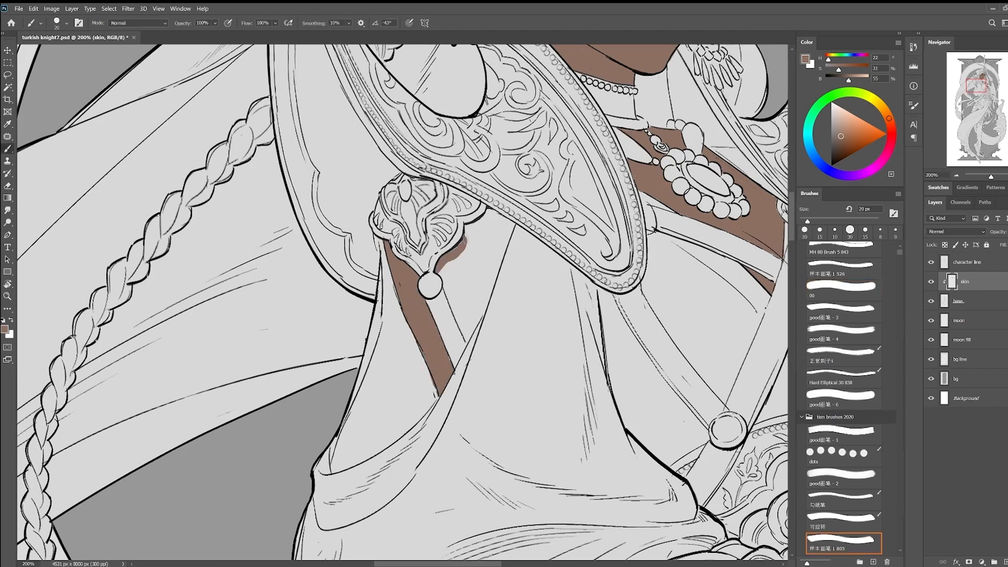
pyautogui.moveTo(467, 340); pyautogui.dragTo(483, 312)
pyautogui.moveTo(508, 230)
pyautogui.mouseDown()
pyautogui.moveTo(487, 292)
pyautogui.moveTo(483, 231)
pyautogui.moveTo(467, 315)
pyautogui.mouseUp()
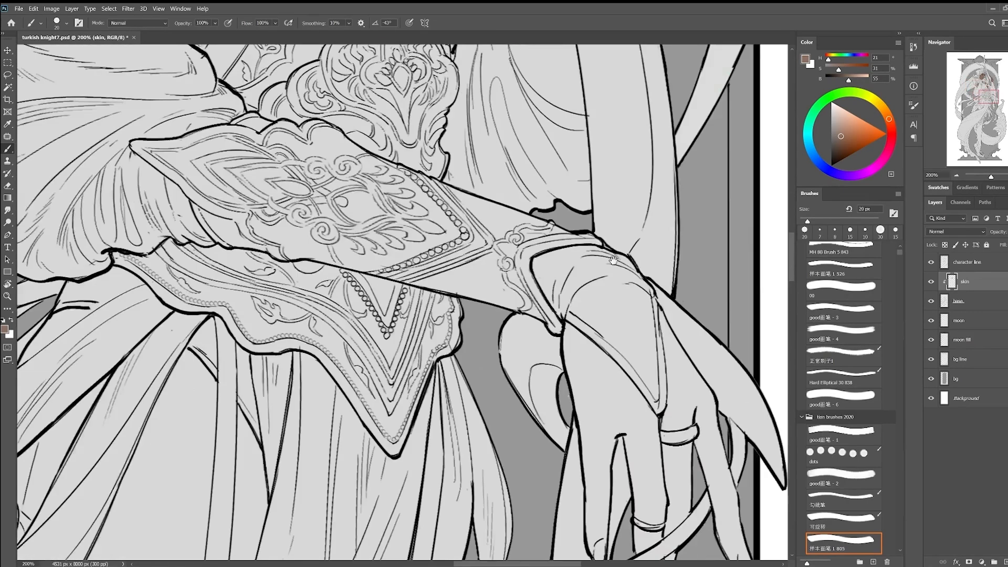
# Paint the back of the lowered hand and its first two fingers in the skin colour, leaving nails and ring bare
pyautogui.moveTo(488, 280)
pyautogui.mouseDown()
pyautogui.moveTo(470, 334)
pyautogui.moveTo(503, 336)
pyautogui.moveTo(540, 362)
pyautogui.moveTo(494, 409)
pyautogui.moveTo(492, 391)
pyautogui.moveTo(485, 462)
pyautogui.mouseUp()
pyautogui.press('[')
pyautogui.press('[')
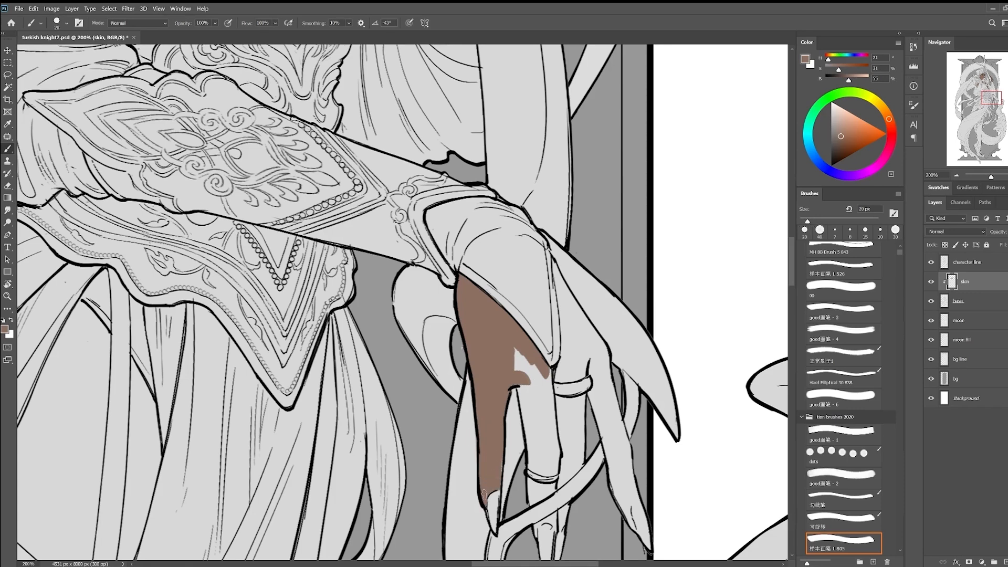
pyautogui.moveTo(545, 370); pyautogui.dragTo(536, 438)
pyautogui.press(']')
pyautogui.press(']')
pyautogui.press(']')
pyautogui.press(']')
pyautogui.press(']')
pyautogui.moveTo(519, 353); pyautogui.dragTo(545, 452)
pyautogui.moveTo(528, 396)
pyautogui.mouseDown()
pyautogui.moveTo(549, 470)
pyautogui.moveTo(563, 341)
pyautogui.moveTo(577, 350)
pyautogui.mouseUp()
pyautogui.moveTo(599, 273); pyautogui.dragTo(548, 315)
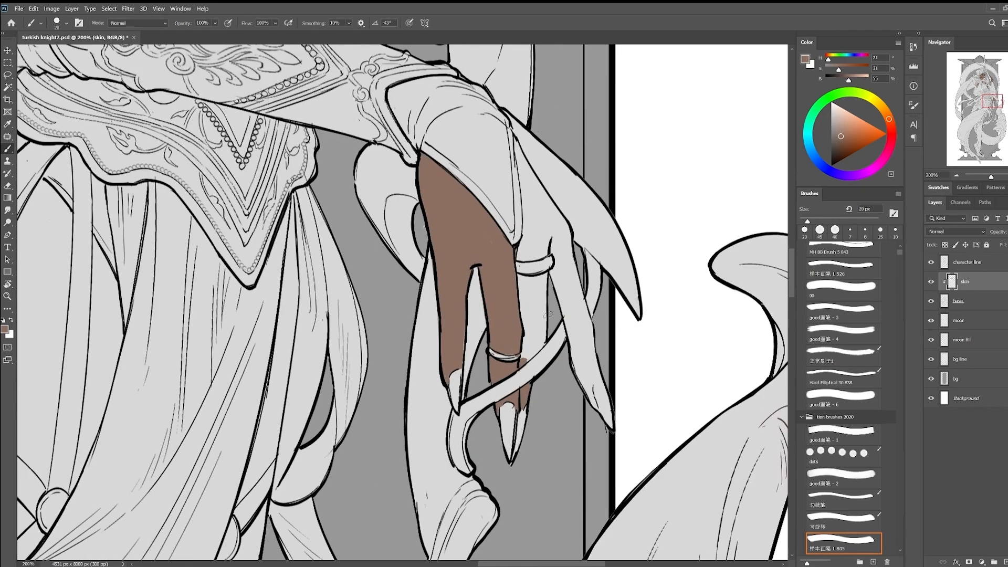
# Paint the remaining fingers of the lowered hand in the skin colour around the ring and ribbon
pyautogui.moveTo(544, 278)
pyautogui.mouseDown()
pyautogui.moveTo(530, 346)
pyautogui.moveTo(524, 331)
pyautogui.mouseUp()
pyautogui.moveTo(555, 242)
pyautogui.mouseDown()
pyautogui.moveTo(568, 326)
pyautogui.moveTo(586, 333)
pyautogui.mouseUp()
pyautogui.moveTo(565, 310); pyautogui.dragTo(589, 386)
pyautogui.moveTo(587, 325)
pyautogui.mouseDown()
pyautogui.moveTo(599, 380)
pyautogui.moveTo(590, 483)
pyautogui.mouseUp()
pyautogui.moveTo(508, 242)
pyautogui.mouseDown()
pyautogui.moveTo(538, 336)
pyautogui.moveTo(529, 290)
pyautogui.mouseUp()
pyautogui.moveTo(529, 275)
pyautogui.mouseDown()
pyautogui.moveTo(546, 335)
pyautogui.moveTo(512, 355)
pyautogui.mouseUp()
pyautogui.moveTo(530, 310); pyautogui.dragTo(525, 353)
pyautogui.hotkey('ctrl', '-')
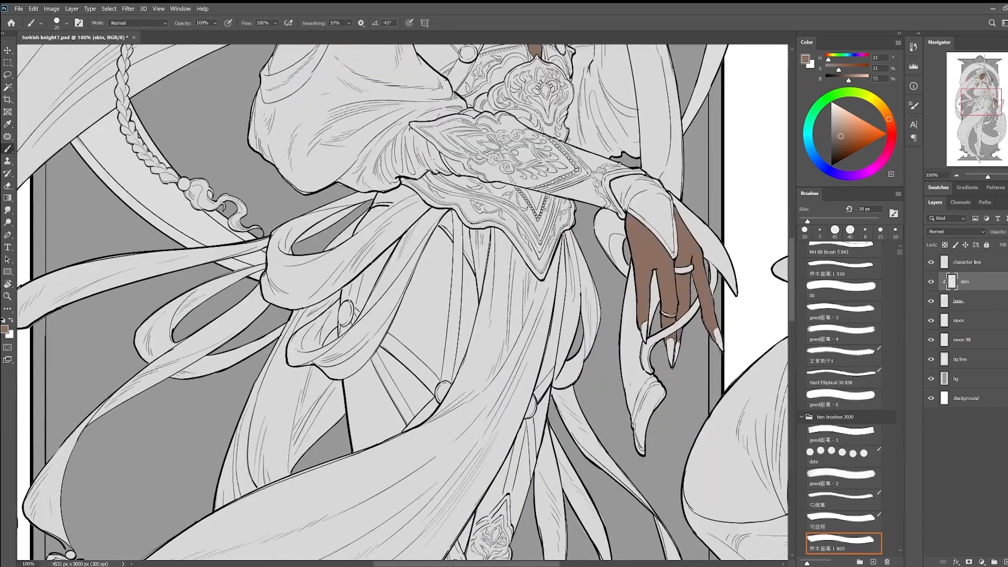
# Paint the exposed hip and thigh skin between the ribbons and straps, enlarging the brush to 35 px
pyautogui.moveTo(368, 224); pyautogui.dragTo(354, 233)
pyautogui.moveTo(357, 237); pyautogui.dragTo(385, 218)
pyautogui.moveTo(376, 268); pyautogui.dragTo(371, 271)
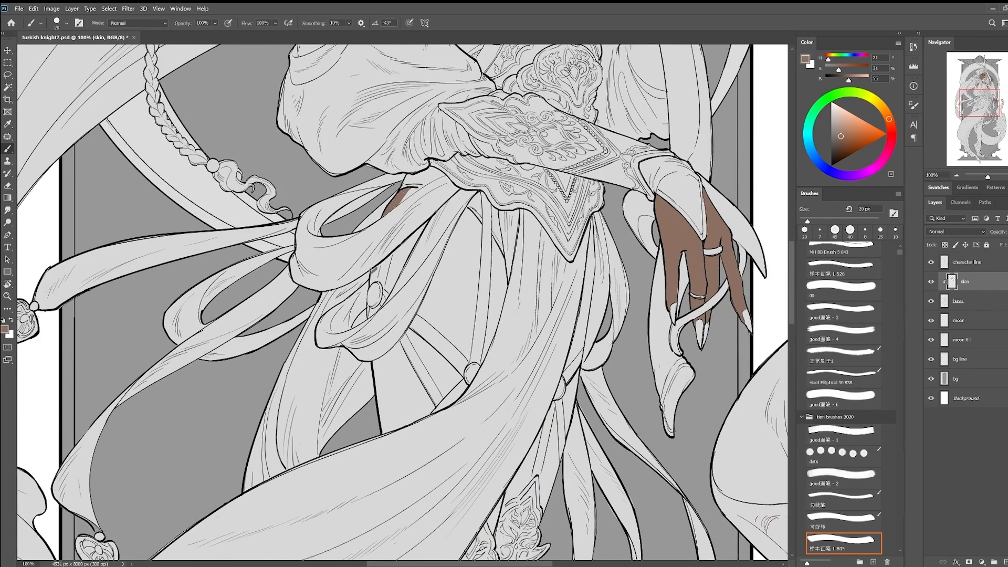
pyautogui.moveTo(413, 238); pyautogui.dragTo(389, 288)
pyautogui.moveTo(461, 213)
pyautogui.mouseDown()
pyautogui.moveTo(447, 280)
pyautogui.moveTo(477, 233)
pyautogui.mouseUp()
pyautogui.moveTo(461, 226)
pyautogui.mouseDown()
pyautogui.moveTo(441, 310)
pyautogui.moveTo(474, 298)
pyautogui.mouseUp()
pyautogui.moveTo(438, 314); pyautogui.dragTo(444, 247)
pyautogui.press('e')
pyautogui.moveTo(437, 209); pyautogui.dragTo(441, 283)
pyautogui.press('b')
pyautogui.moveTo(478, 206); pyautogui.dragTo(475, 290)
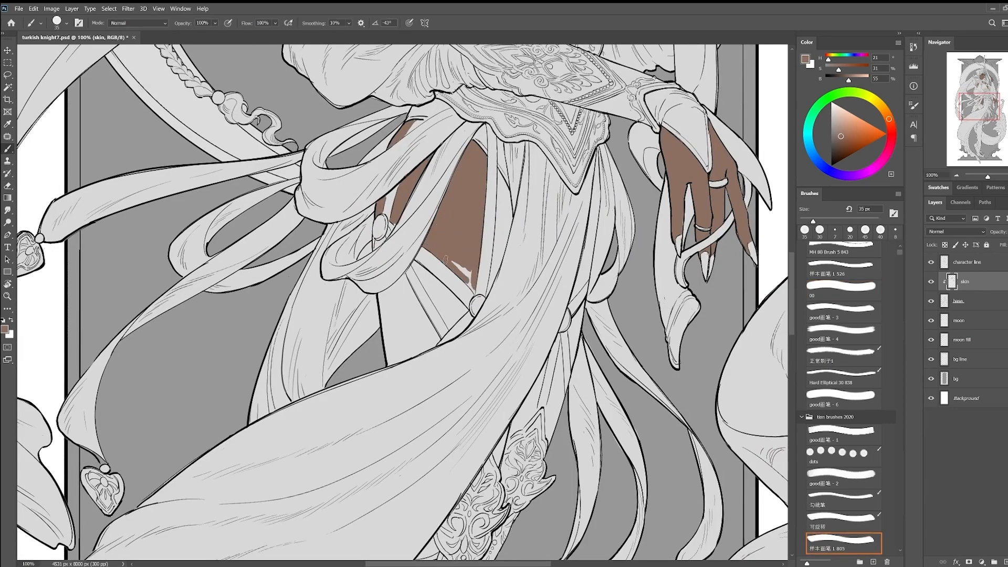
pyautogui.moveTo(503, 205); pyautogui.dragTo(497, 263)
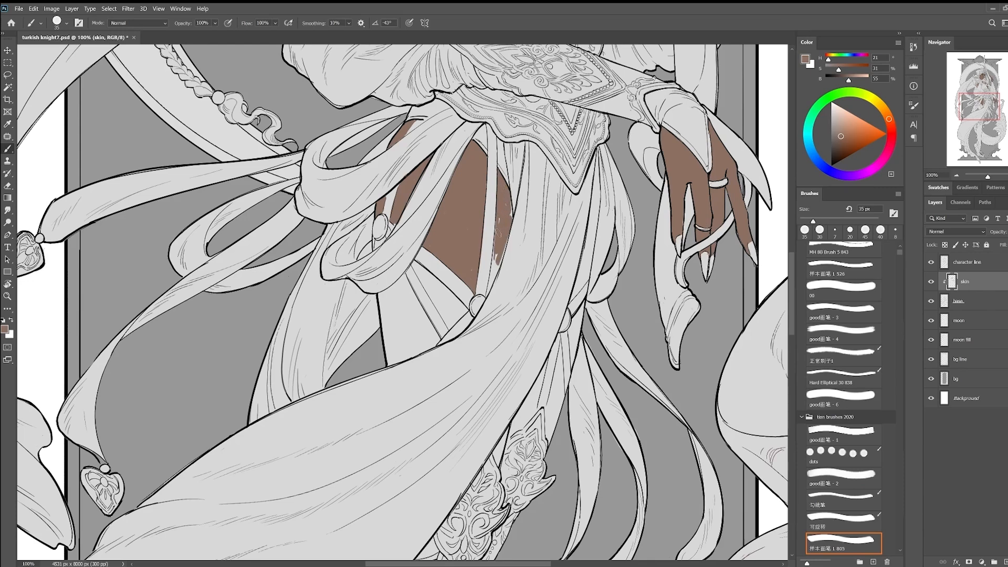
pyautogui.scroll(1, 497, 252)
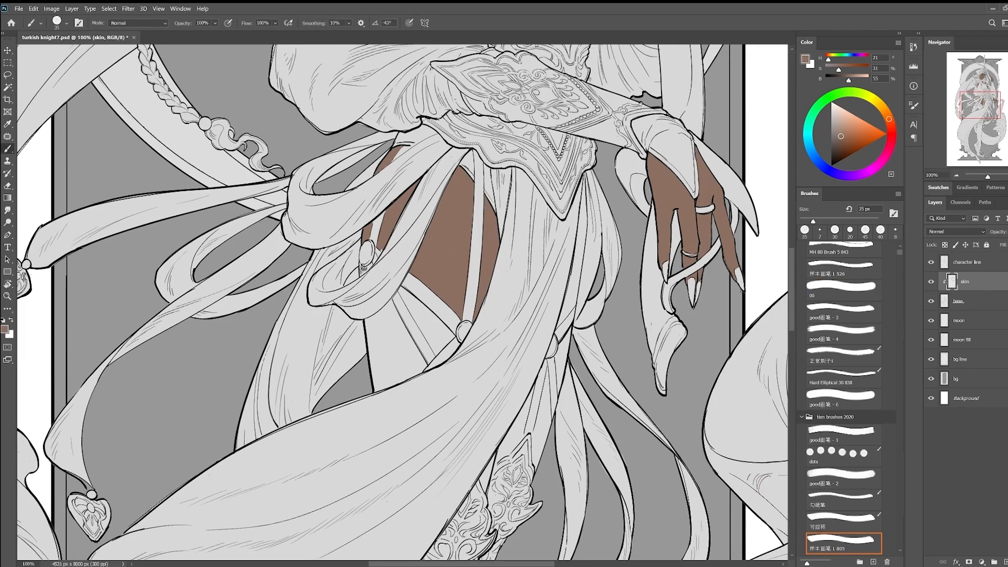
# Select the enclosed lower thigh areas on the line layer with the Magic Wand and fill them with the skin colour
pyautogui.press('w')
pyautogui.hotkey('alt', ']')
pyautogui.click(383, 347)
pyautogui.hotkey('alt', '[')
pyautogui.hotkey('alt', 'BackSpace')
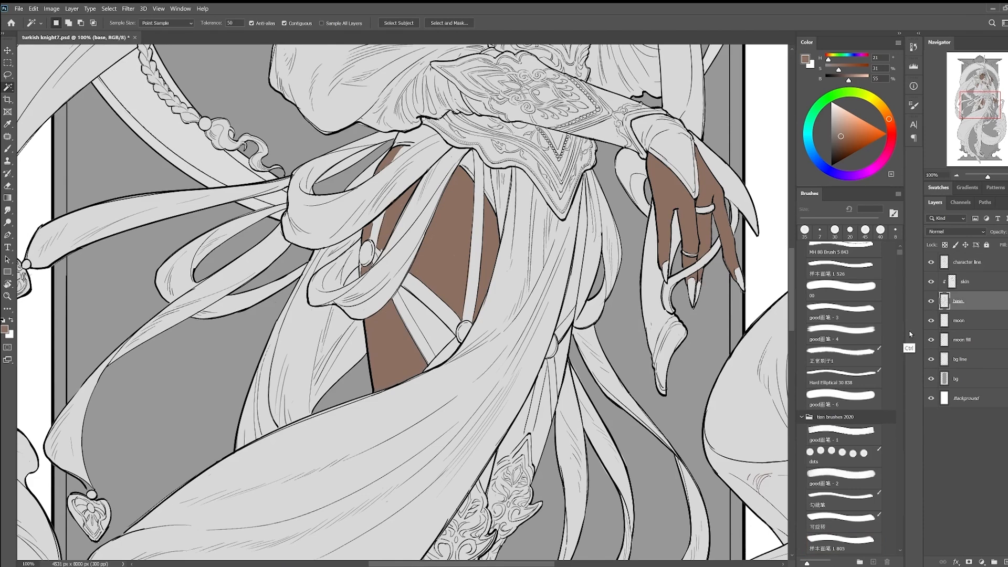
pyautogui.moveTo(546, 438); pyautogui.dragTo(557, 354)
pyautogui.hotkey('alt', 'BackSpace')
pyautogui.press('b')
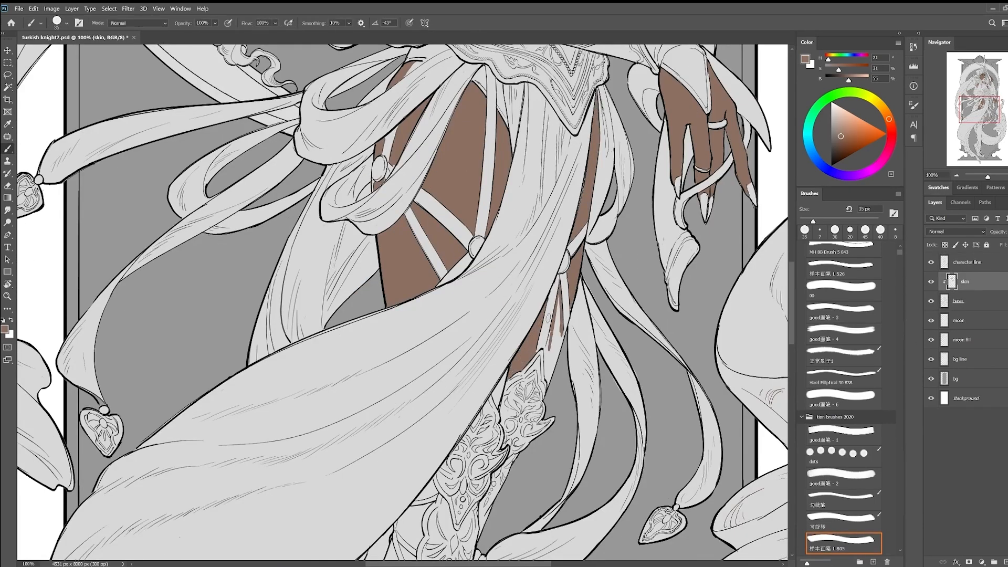
# Paint the remaining skin of the second leg between the straps above the ornate leg armour
pyautogui.moveTo(550, 347); pyautogui.dragTo(565, 305)
pyautogui.moveTo(568, 288); pyautogui.dragTo(559, 330)
pyautogui.moveTo(574, 258)
pyautogui.mouseDown()
pyautogui.moveTo(561, 339)
pyautogui.moveTo(573, 191)
pyautogui.mouseUp()
pyautogui.press('e')
pyautogui.press('b')
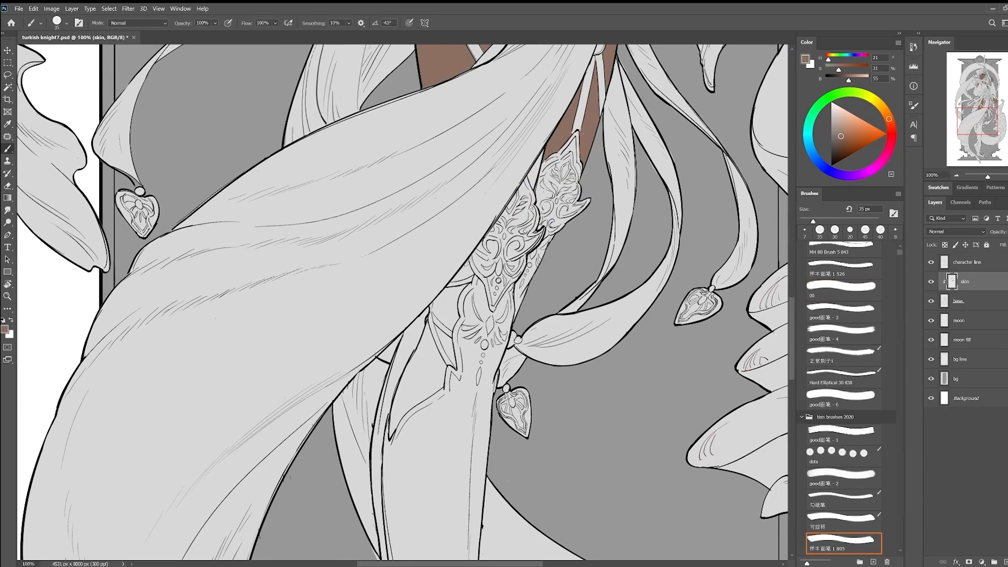
# Select the openings beside the leg armour with the Magic Wand and paint them in the skin colour on the skin layer
pyautogui.hotkey('alt', ']')
pyautogui.press('w')
pyautogui.click(447, 361)
pyautogui.moveTo(450, 362)
pyautogui.mouseDown()
pyautogui.moveTo(496, 227)
pyautogui.moveTo(462, 261)
pyautogui.mouseUp()
pyautogui.press('b')
pyautogui.hotkey('alt', '[')
pyautogui.moveTo(483, 161); pyautogui.dragTo(479, 172)
pyautogui.click(931, 281)
pyautogui.click(930, 281)
pyautogui.moveTo(426, 243); pyautogui.dragTo(411, 256)
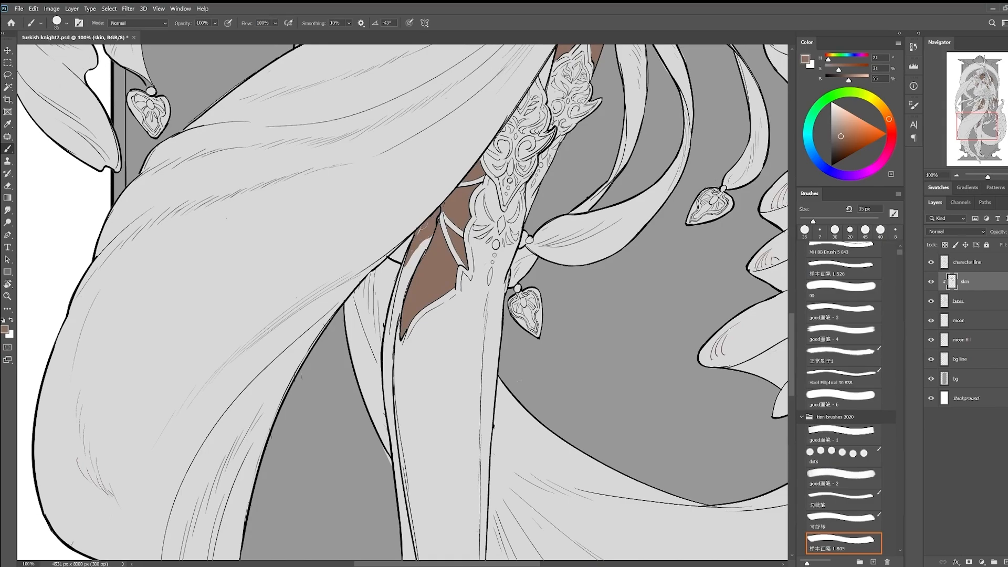
# Paint the raised hand beside the sword in the skin colour, leaving the nails bare
pyautogui.moveTo(548, 69)
pyautogui.mouseDown()
pyautogui.moveTo(419, 254)
pyautogui.moveTo(493, 150)
pyautogui.moveTo(499, 231)
pyautogui.moveTo(525, 250)
pyautogui.mouseUp()
pyautogui.hotkey('ctrl', '-')
pyautogui.hotkey('ctrl', '-')
pyautogui.hotkey('ctrl', '+')
pyautogui.hotkey('ctrl', '+')
pyautogui.press('e')
pyautogui.press('b')
pyautogui.hotkey('alt', ']')
pyautogui.keyDown('alt'); pyautogui.click(541, 216); pyautogui.keyUp('alt')
pyautogui.moveTo(472, 157); pyautogui.dragTo(440, 432)
pyautogui.moveTo(336, 205); pyautogui.dragTo(307, 226)
pyautogui.hotkey('ctrl', '-')
pyautogui.hotkey('ctrl', '-')
pyautogui.hotkey('ctrl', '-')
# Add a new clipped layer above the base layer and save the document
pyautogui.moveTo(535, 257); pyautogui.dragTo(553, 205)
pyautogui.click(969, 307)
pyautogui.click(967, 262)
pyautogui.press('w')
pyautogui.click(968, 307)
pyautogui.hotkey('ctrl', 's')
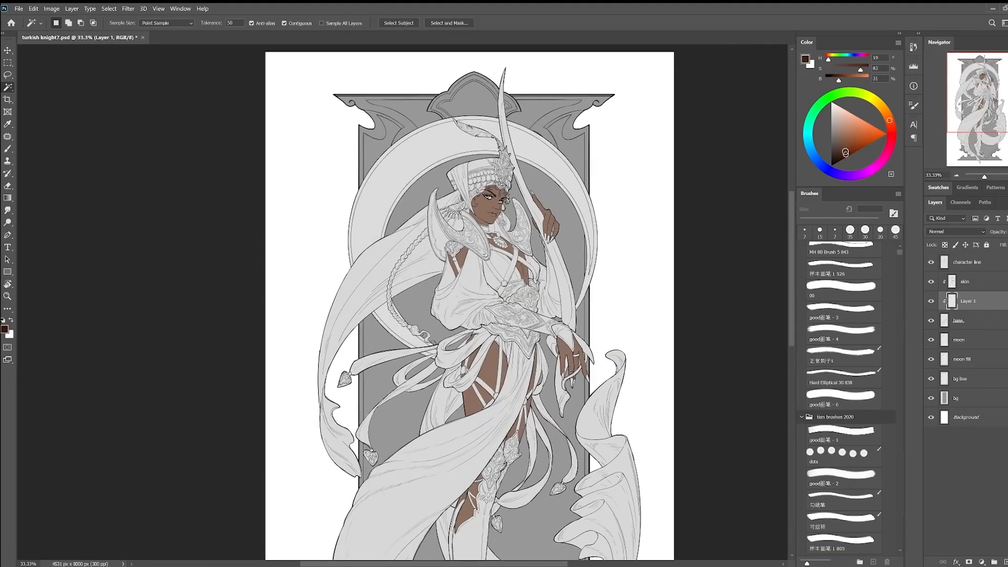
# Choose a dark brown with hue 15, saturation 46 and brightness 32, and rename the new layer as hair
pyautogui.click(839, 150)
pyautogui.hotkey('ctrl', '+')
pyautogui.hotkey('ctrl', '+')
pyautogui.moveTo(525, 168); pyautogui.dragTo(544, 288)
pyautogui.scroll(3, 718, 231)
pyautogui.press('b')
pyautogui.doubleClick(968, 301)
pyautogui.write('h')
pyautogui.moveTo(391, 222); pyautogui.dragTo(394, 286)
pyautogui.write('air')
pyautogui.press('Return')
# Move the hair layer above the skin layer and paint the hair at the temple under the headdress in dark brown
pyautogui.press(']')
pyautogui.press(']')
pyautogui.press(']')
pyautogui.press(']')
pyautogui.hotkey('ctrl', ']')
pyautogui.moveTo(503, 191)
pyautogui.mouseDown()
pyautogui.moveTo(436, 223)
pyautogui.moveTo(397, 281)
pyautogui.moveTo(412, 252)
pyautogui.moveTo(504, 214)
pyautogui.moveTo(466, 208)
pyautogui.mouseUp()
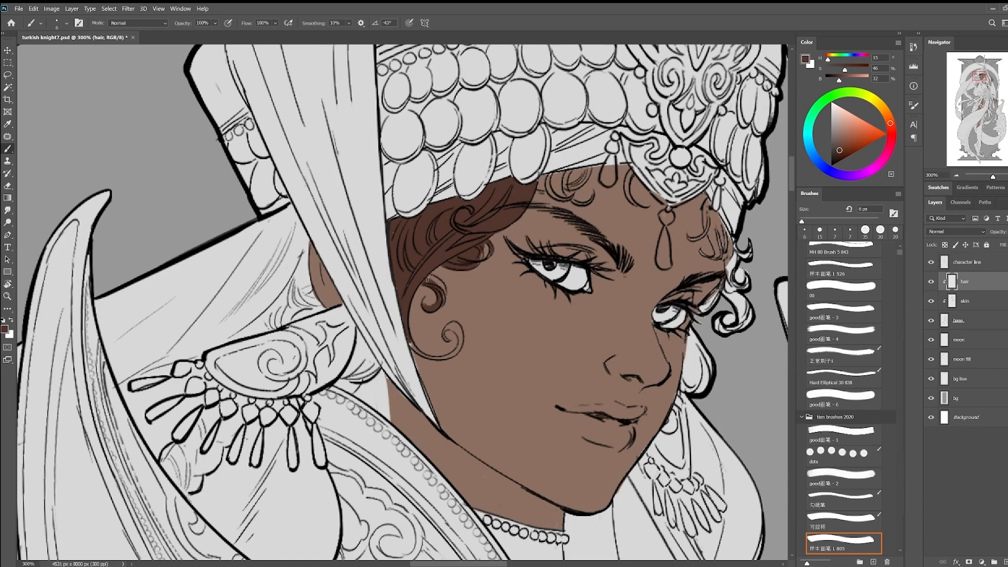
pyautogui.moveTo(460, 345); pyautogui.dragTo(360, 456)
# Paint the remaining curls on the cheek, forehead and far side of the face in dark brown
pyautogui.press(']')
pyautogui.press(']')
pyautogui.moveTo(441, 292)
pyautogui.mouseDown()
pyautogui.moveTo(478, 290)
pyautogui.moveTo(443, 289)
pyautogui.mouseUp()
pyautogui.moveTo(503, 273)
pyautogui.mouseDown()
pyautogui.moveTo(510, 300)
pyautogui.moveTo(513, 251)
pyautogui.mouseUp()
pyautogui.moveTo(587, 256)
pyautogui.mouseDown()
pyautogui.moveTo(587, 306)
pyautogui.moveTo(528, 311)
pyautogui.mouseUp()
pyautogui.moveTo(535, 274); pyautogui.dragTo(540, 283)
pyautogui.moveTo(547, 334); pyautogui.dragTo(572, 273)
pyautogui.moveTo(571, 275)
pyautogui.mouseDown()
pyautogui.moveTo(549, 304)
pyautogui.moveTo(529, 379)
pyautogui.moveTo(546, 383)
pyautogui.mouseUp()
pyautogui.moveTo(546, 367); pyautogui.dragTo(519, 376)
# Erase stray base fill in the gaps around the curls on the base layer with a 7 px eraser
pyautogui.click(963, 318)
pyautogui.press('w')
pyautogui.press('e')
pyautogui.click(557, 283)
pyautogui.moveTo(546, 327); pyautogui.dragTo(545, 315)
pyautogui.hotkey('ctrl', '-')
pyautogui.hotkey('ctrl', '-')
pyautogui.hotkey('ctrl', '-')
pyautogui.moveTo(598, 352)
pyautogui.mouseDown()
pyautogui.moveTo(618, 362)
pyautogui.moveTo(652, 259)
pyautogui.moveTo(624, 336)
pyautogui.moveTo(627, 362)
pyautogui.mouseUp()
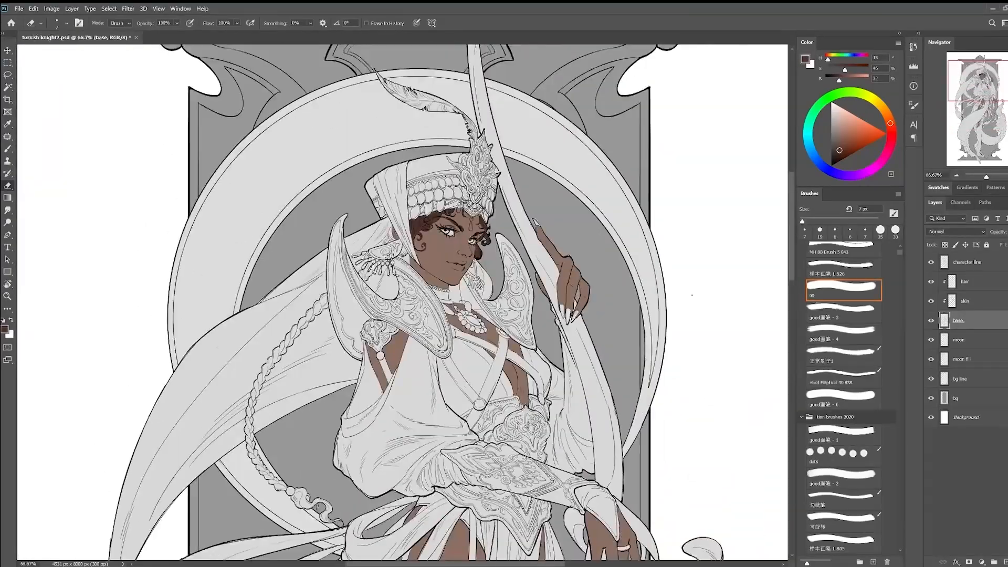
# On the hair layer, paint the hair behind the near ear and the braid behind the earring in dark brown
pyautogui.moveTo(719, 252); pyautogui.dragTo(755, 240)
pyautogui.hotkey('ctrl', '+')
pyautogui.hotkey('ctrl', '+')
pyautogui.hotkey('ctrl', '+')
pyautogui.click(964, 281)
pyautogui.press('b')
pyautogui.moveTo(483, 136); pyautogui.dragTo(498, 488)
pyautogui.moveTo(517, 246)
pyautogui.mouseDown()
pyautogui.moveTo(497, 297)
pyautogui.moveTo(520, 315)
pyautogui.moveTo(503, 278)
pyautogui.moveTo(489, 279)
pyautogui.mouseUp()
pyautogui.press('[')
pyautogui.press('[')
pyautogui.press('[')
pyautogui.press('[')
pyautogui.hotkey('alt', ']')
pyautogui.hotkey('alt', '[')
pyautogui.moveTo(445, 368); pyautogui.dragTo(503, 279)
pyautogui.moveTo(503, 272)
pyautogui.mouseDown()
pyautogui.moveTo(493, 299)
pyautogui.moveTo(496, 349)
pyautogui.mouseUp()
# Paint the upper section of the long braid, where it emerges from behind the shoulder armour, in dark brown
pyautogui.press(']')
pyautogui.press(']')
pyautogui.press(']')
pyautogui.press(']')
pyautogui.moveTo(542, 265); pyautogui.dragTo(489, 341)
pyautogui.moveTo(481, 356); pyautogui.dragTo(592, 245)
pyautogui.moveTo(423, 297)
pyautogui.mouseDown()
pyautogui.moveTo(428, 356)
pyautogui.moveTo(382, 389)
pyautogui.moveTo(523, 279)
pyautogui.mouseUp()
pyautogui.moveTo(506, 249)
pyautogui.mouseDown()
pyautogui.moveTo(500, 300)
pyautogui.moveTo(457, 336)
pyautogui.moveTo(561, 124)
pyautogui.mouseUp()
pyautogui.moveTo(381, 501); pyautogui.dragTo(491, 288)
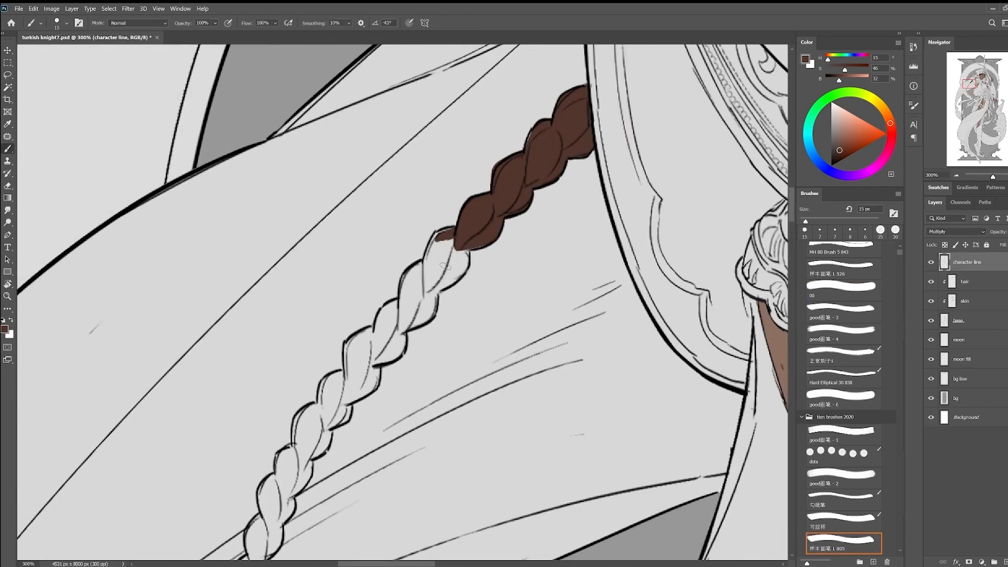
# On the hair layer, fill the remaining length of the braid down to its bead in dark brown
pyautogui.click(964, 282)
pyautogui.moveTo(457, 231); pyautogui.dragTo(355, 387)
pyautogui.moveTo(354, 387); pyautogui.dragTo(557, 164)
pyautogui.moveTo(514, 213); pyautogui.dragTo(460, 328)
pyautogui.moveTo(459, 328); pyautogui.dragTo(499, 241)
pyautogui.moveTo(499, 294); pyautogui.dragTo(495, 213)
pyautogui.moveTo(494, 194)
pyautogui.mouseDown()
pyautogui.moveTo(467, 357)
pyautogui.moveTo(455, 262)
pyautogui.mouseUp()
pyautogui.moveTo(459, 236)
pyautogui.mouseDown()
pyautogui.moveTo(475, 323)
pyautogui.moveTo(491, 347)
pyautogui.mouseUp()
pyautogui.moveTo(513, 366); pyautogui.dragTo(513, 268)
pyautogui.moveTo(510, 262); pyautogui.dragTo(551, 326)
pyautogui.moveTo(564, 310)
pyautogui.mouseDown()
pyautogui.moveTo(526, 227)
pyautogui.moveTo(536, 263)
pyautogui.moveTo(572, 302)
pyautogui.moveTo(593, 289)
pyautogui.moveTo(486, 312)
pyautogui.mouseUp()
# Touch up the braid's curled tail with a smaller brush and erase stray base fill beside it on the base layer
pyautogui.press('[')
pyautogui.press('[')
pyautogui.press('[')
pyautogui.moveTo(517, 336)
pyautogui.mouseDown()
pyautogui.moveTo(443, 358)
pyautogui.moveTo(549, 394)
pyautogui.moveTo(677, 473)
pyautogui.mouseUp()
pyautogui.hotkey('ctrl', 'z')
pyautogui.press('e')
pyautogui.hotkey('alt', '[')
pyautogui.hotkey('alt', '[')
pyautogui.moveTo(520, 354)
pyautogui.mouseDown()
pyautogui.moveTo(525, 374)
pyautogui.moveTo(527, 359)
pyautogui.mouseUp()
# Add a clipped layer named metal above hair and paint the forearm guard in greyish brown with hue 36, saturation 15 and brightness 59
pyautogui.moveTo(735, 249); pyautogui.dragTo(660, 296)
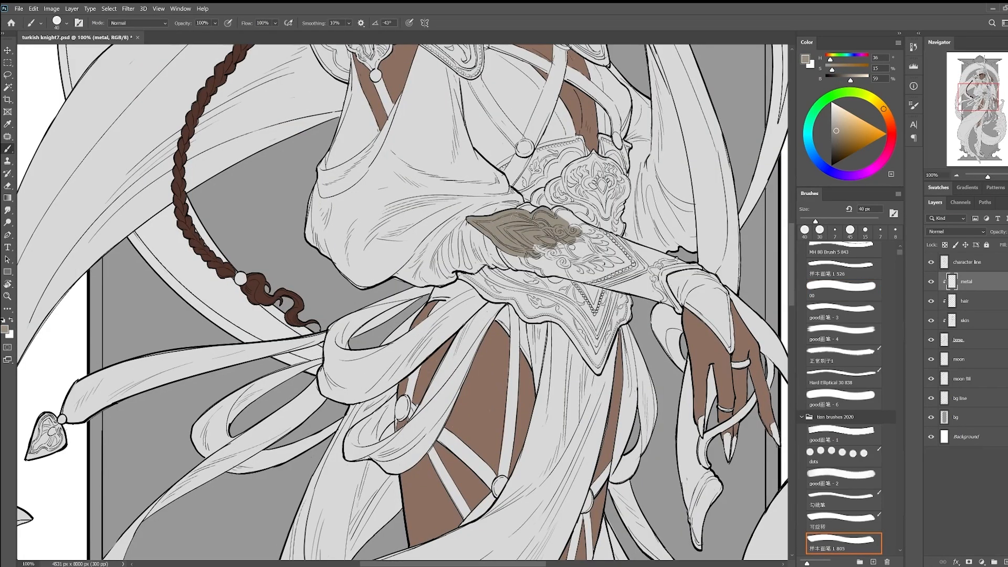
pyautogui.moveTo(559, 214); pyautogui.dragTo(609, 241)
pyautogui.moveTo(523, 257)
pyautogui.mouseDown()
pyautogui.moveTo(572, 270)
pyautogui.moveTo(639, 262)
pyautogui.mouseUp()
pyautogui.moveTo(564, 278); pyautogui.dragTo(644, 289)
pyautogui.moveTo(645, 289)
pyautogui.mouseDown()
pyautogui.moveTo(575, 283)
pyautogui.moveTo(561, 321)
pyautogui.moveTo(582, 297)
pyautogui.mouseUp()
# Recolour the metal fill with Hue/Saturation to a lighter warm grey and sample it as the brush colour
pyautogui.hotkey('ctrl', 'u')
pyautogui.press('Return')
pyautogui.keyDown('alt'); pyautogui.click(551, 309); pyautogui.keyUp('alt')
pyautogui.moveTo(556, 322); pyautogui.dragTo(572, 328)
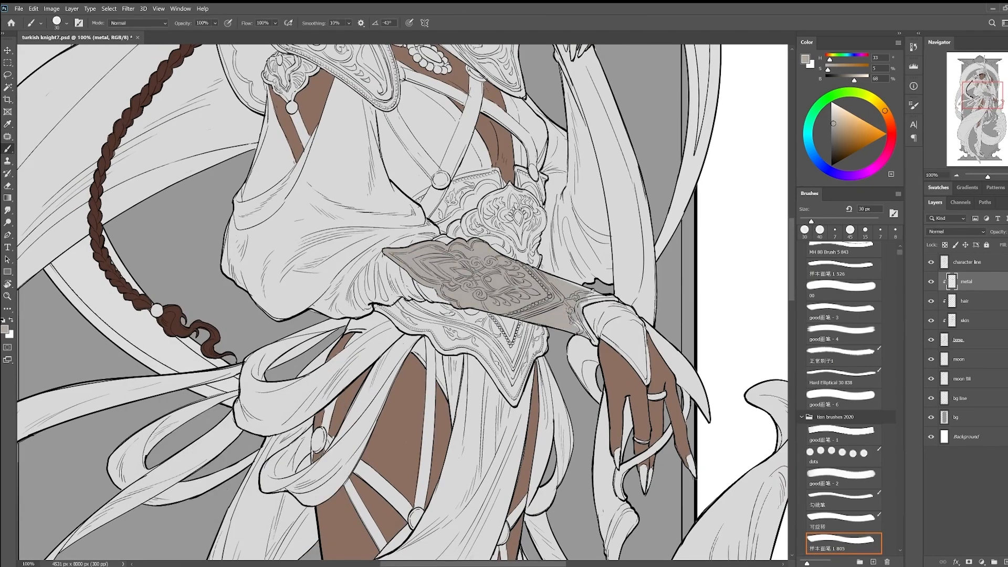
# Tidy the forearm guard's wrist edge and carry the warm grey metal colour onto the armour around the waist
pyautogui.moveTo(572, 285); pyautogui.dragTo(565, 329)
pyautogui.press(']')
pyautogui.press(']')
pyautogui.press(']')
pyautogui.press(']')
pyautogui.moveTo(444, 276)
pyautogui.mouseDown()
pyautogui.moveTo(512, 233)
pyautogui.moveTo(494, 296)
pyautogui.mouseUp()
pyautogui.moveTo(517, 238); pyautogui.dragTo(527, 302)
pyautogui.moveTo(403, 359)
pyautogui.mouseDown()
pyautogui.moveTo(471, 291)
pyautogui.moveTo(541, 298)
pyautogui.moveTo(588, 351)
pyautogui.mouseUp()
pyautogui.press('e')
pyautogui.moveTo(703, 174)
pyautogui.mouseDown()
pyautogui.moveTo(650, 287)
pyautogui.moveTo(743, 461)
pyautogui.mouseUp()
pyautogui.press('b')
# Paint the horn-shaped edge and outer part of the near shoulder armour in warm grey with a larger brush
pyautogui.moveTo(341, 160)
pyautogui.mouseDown()
pyautogui.moveTo(329, 177)
pyautogui.moveTo(334, 315)
pyautogui.mouseUp()
pyautogui.press(']')
pyautogui.press(']')
pyautogui.press(']')
pyautogui.moveTo(339, 208)
pyautogui.mouseDown()
pyautogui.moveTo(357, 315)
pyautogui.moveTo(384, 334)
pyautogui.mouseUp()
pyautogui.moveTo(328, 291)
pyautogui.mouseDown()
pyautogui.moveTo(353, 349)
pyautogui.moveTo(394, 359)
pyautogui.moveTo(417, 322)
pyautogui.mouseUp()
pyautogui.press('e')
pyautogui.press('b')
pyautogui.moveTo(376, 268)
pyautogui.mouseDown()
pyautogui.moveTo(407, 294)
pyautogui.moveTo(424, 242)
pyautogui.moveTo(440, 267)
pyautogui.moveTo(414, 283)
pyautogui.mouseUp()
pyautogui.press(']')
pyautogui.press(']')
pyautogui.press(']')
# On the hair layer, sample the dark brown and touch up the hair beside the near earring with a 10 px brush
pyautogui.hotkey('alt', '[')
pyautogui.keyDown('alt'); pyautogui.click(441, 180); pyautogui.keyUp('alt')
pyautogui.scroll(2, 423, 190)
pyautogui.press('[')
pyautogui.press('[')
pyautogui.hotkey('ctrl', 'z')
pyautogui.press('[')
pyautogui.press('[')
pyautogui.press('[')
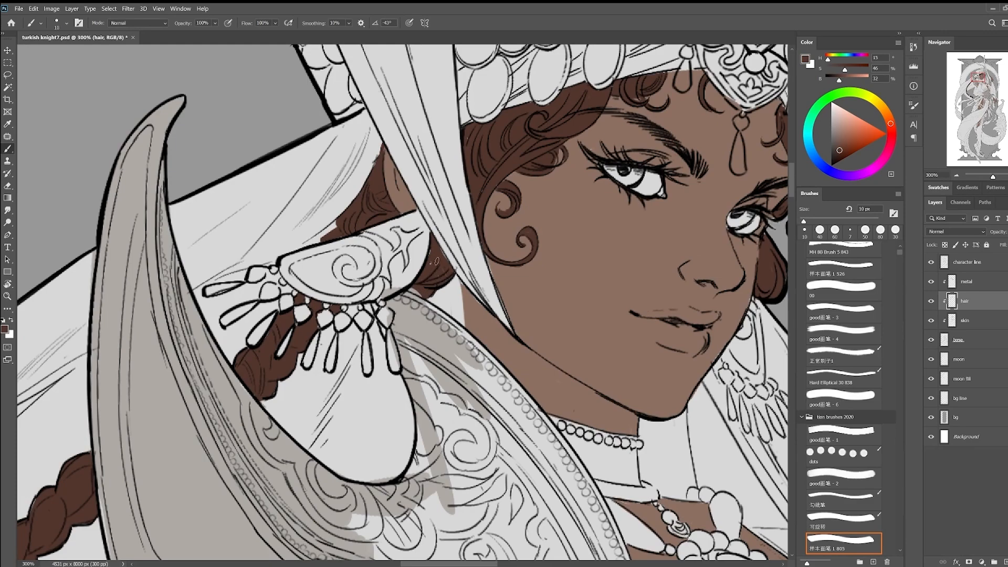
pyautogui.moveTo(446, 255); pyautogui.dragTo(387, 324)
pyautogui.press('e')
pyautogui.moveTo(480, 227); pyautogui.dragTo(507, 156)
# On the metal layer, paint the near earring's engraved plate and hanging drops in the sampled warm grey
pyautogui.hotkey('alt', ']')
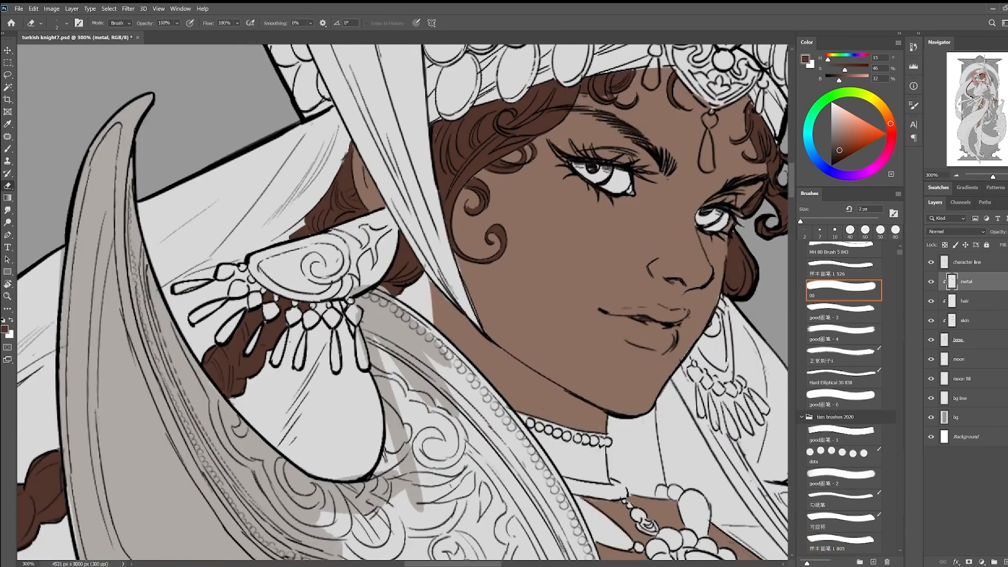
pyautogui.moveTo(383, 290); pyautogui.dragTo(377, 322)
pyautogui.press('b')
pyautogui.press('e')
pyautogui.press('b')
pyautogui.keyDown('alt'); pyautogui.click(367, 341); pyautogui.keyUp('alt')
pyautogui.moveTo(283, 342); pyautogui.dragTo(286, 351)
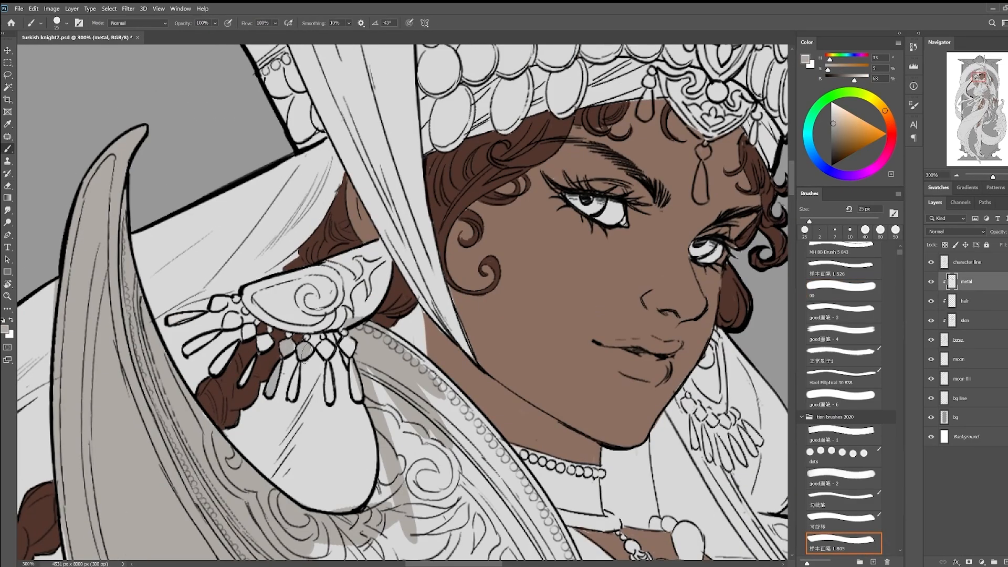
pyautogui.moveTo(328, 388)
pyautogui.mouseDown()
pyautogui.moveTo(352, 336)
pyautogui.moveTo(273, 275)
pyautogui.moveTo(325, 315)
pyautogui.moveTo(514, 259)
pyautogui.mouseUp()
pyautogui.moveTo(321, 274); pyautogui.dragTo(379, 254)
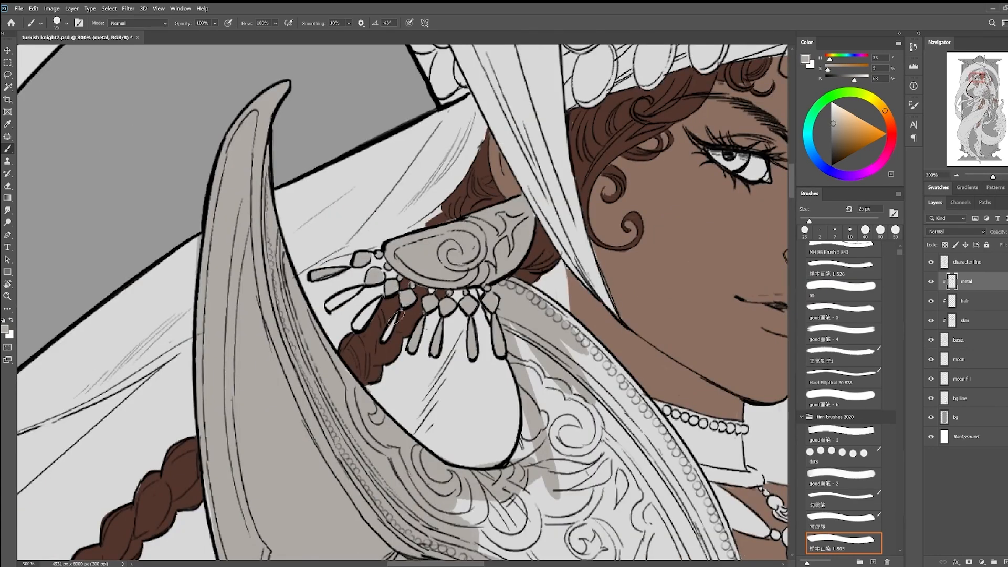
pyautogui.moveTo(360, 290); pyautogui.dragTo(331, 306)
# Paint the far earring and its hanging drops in warm grey with a 9 px brush
pyautogui.moveTo(698, 315); pyautogui.dragTo(377, 299)
pyautogui.moveTo(513, 347); pyautogui.dragTo(538, 286)
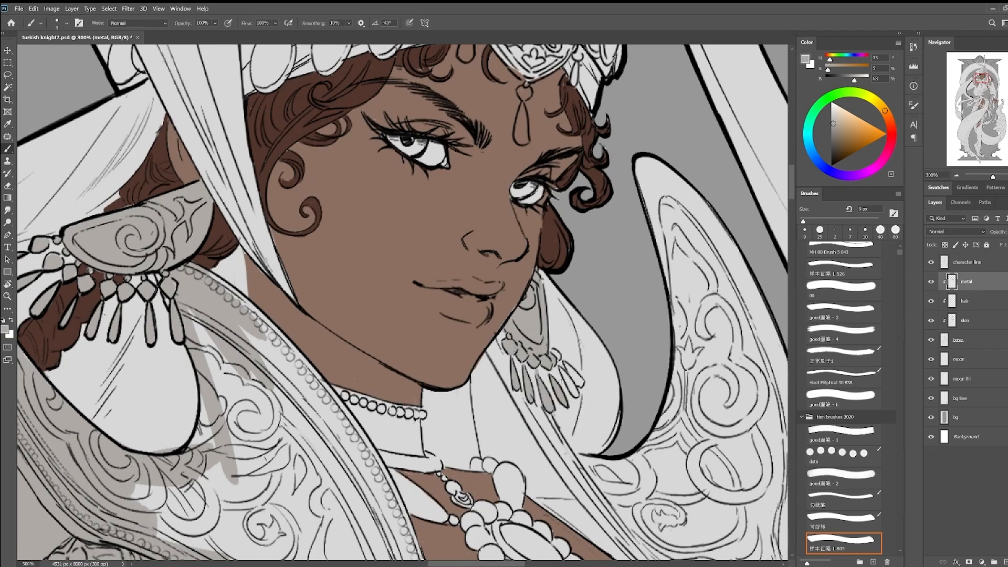
pyautogui.moveTo(538, 370)
pyautogui.mouseDown()
pyautogui.moveTo(600, 98)
pyautogui.moveTo(608, 172)
pyautogui.mouseUp()
# Fill the rest of the near shoulder armour, including its engraved plate and beaded border, in warm grey with an enlarged brush
pyautogui.press(']')
pyautogui.press(']')
pyautogui.press(']')
pyautogui.press(']')
pyautogui.press(']')
pyautogui.press(']')
pyautogui.press(']')
pyautogui.press(']')
pyautogui.press(']')
pyautogui.press(']')
pyautogui.moveTo(315, 157); pyautogui.dragTo(311, 243)
pyautogui.moveTo(294, 179)
pyautogui.mouseDown()
pyautogui.moveTo(362, 257)
pyautogui.moveTo(420, 357)
pyautogui.mouseUp()
pyautogui.moveTo(326, 294); pyautogui.dragTo(376, 407)
pyautogui.moveTo(265, 210); pyautogui.dragTo(283, 320)
pyautogui.press('e')
pyautogui.press('b')
pyautogui.moveTo(221, 378); pyautogui.dragTo(341, 456)
pyautogui.moveTo(315, 378); pyautogui.dragTo(405, 462)
pyautogui.moveTo(555, 540); pyautogui.dragTo(523, 364)
pyautogui.moveTo(419, 392); pyautogui.dragTo(487, 317)
pyautogui.moveTo(331, 237)
pyautogui.mouseDown()
pyautogui.moveTo(456, 305)
pyautogui.moveTo(525, 307)
pyautogui.moveTo(493, 270)
pyautogui.mouseUp()
# Paint the ornamental clasp beneath the near shoulder armour and the beaded choker in warm grey with a smaller brush
pyautogui.press('[')
pyautogui.press('[')
pyautogui.press('[')
pyautogui.moveTo(460, 212)
pyautogui.mouseDown()
pyautogui.moveTo(453, 263)
pyautogui.moveTo(427, 202)
pyautogui.mouseUp()
pyautogui.moveTo(454, 121); pyautogui.dragTo(490, 273)
pyautogui.moveTo(491, 183); pyautogui.dragTo(519, 294)
pyautogui.moveTo(441, 294); pyautogui.dragTo(496, 310)
pyautogui.moveTo(498, 157); pyautogui.dragTo(476, 279)
pyautogui.moveTo(420, 207)
pyautogui.mouseDown()
pyautogui.moveTo(482, 233)
pyautogui.moveTo(462, 270)
pyautogui.moveTo(505, 271)
pyautogui.mouseUp()
pyautogui.press('[')
pyautogui.press('[')
pyautogui.press('[')
pyautogui.press('[')
pyautogui.moveTo(453, 235); pyautogui.dragTo(492, 242)
pyautogui.press('e')
pyautogui.press('b')
pyautogui.moveTo(516, 283); pyautogui.dragTo(494, 253)
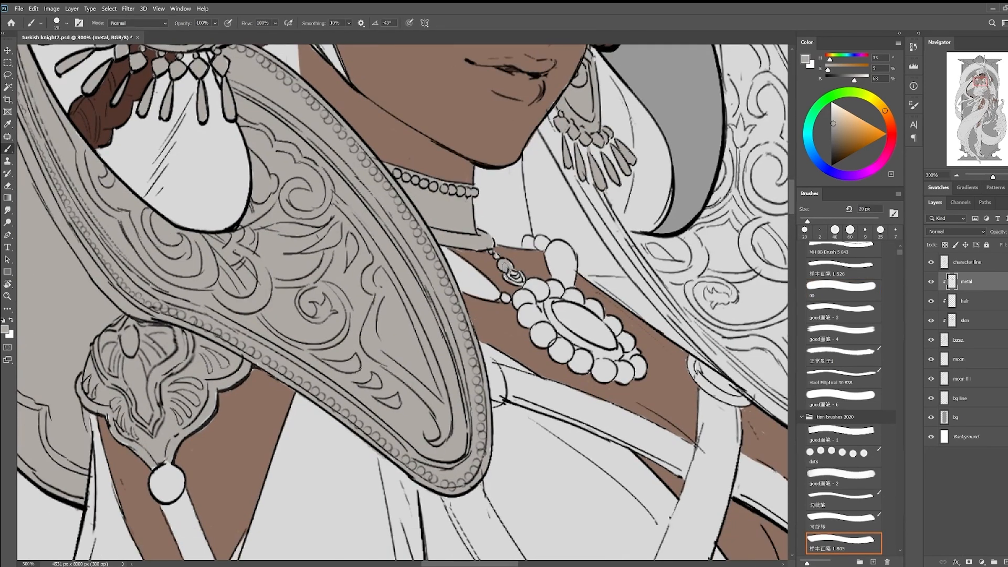
# Paint the oval setting of the chest pendant in warm grey on the metal layer
pyautogui.moveTo(568, 335); pyautogui.dragTo(617, 353)
pyautogui.moveTo(557, 314); pyautogui.dragTo(450, 470)
pyautogui.moveTo(432, 304); pyautogui.dragTo(434, 387)
# Paint along the lower edge and border of the far shoulder armour in warm grey with a slightly larger brush
pyautogui.press(']')
pyautogui.press(']')
pyautogui.press(']')
pyautogui.moveTo(441, 284); pyautogui.dragTo(508, 395)
pyautogui.moveTo(449, 336)
pyautogui.mouseDown()
pyautogui.moveTo(435, 377)
pyautogui.moveTo(598, 404)
pyautogui.mouseUp()
pyautogui.moveTo(478, 420)
pyautogui.mouseDown()
pyautogui.moveTo(535, 462)
pyautogui.moveTo(427, 284)
pyautogui.mouseUp()
pyautogui.moveTo(436, 305)
pyautogui.mouseDown()
pyautogui.moveTo(541, 365)
pyautogui.moveTo(568, 399)
pyautogui.mouseUp()
pyautogui.moveTo(545, 215); pyautogui.dragTo(470, 399)
pyautogui.moveTo(473, 152); pyautogui.dragTo(512, 257)
# Fill the engraved body and curved horn of the far shoulder armour in warm grey with a much larger brush
pyautogui.press(']')
pyautogui.press(']')
pyautogui.press(']')
pyautogui.press(']')
pyautogui.press(']')
pyautogui.moveTo(530, 194); pyautogui.dragTo(553, 357)
pyautogui.moveTo(535, 367); pyautogui.dragTo(558, 228)
pyautogui.moveTo(545, 129)
pyautogui.mouseDown()
pyautogui.moveTo(580, 436)
pyautogui.moveTo(604, 472)
pyautogui.mouseUp()
pyautogui.moveTo(386, 535)
pyautogui.mouseDown()
pyautogui.moveTo(471, 341)
pyautogui.moveTo(475, 391)
pyautogui.mouseUp()
# Paint the round studs on the chest straps and the bead beneath the near shoulder clasp in warm grey with a 15 px brush
pyautogui.press('[')
pyautogui.press('[')
pyautogui.press('[')
pyautogui.press('[')
pyautogui.press('[')
pyautogui.press('[')
pyautogui.press('[')
pyautogui.press('[')
pyautogui.press('[')
pyautogui.moveTo(452, 370)
pyautogui.mouseDown()
pyautogui.moveTo(451, 394)
pyautogui.moveTo(489, 370)
pyautogui.mouseUp()
pyautogui.moveTo(577, 336); pyautogui.dragTo(412, 332)
pyautogui.moveTo(581, 336)
pyautogui.mouseDown()
pyautogui.moveTo(593, 373)
pyautogui.moveTo(641, 234)
pyautogui.mouseUp()
pyautogui.moveTo(326, 84); pyautogui.dragTo(429, 457)
pyautogui.moveTo(358, 276); pyautogui.dragTo(359, 313)
pyautogui.moveTo(262, 378); pyautogui.dragTo(525, 227)
pyautogui.moveTo(297, 235); pyautogui.dragTo(288, 252)
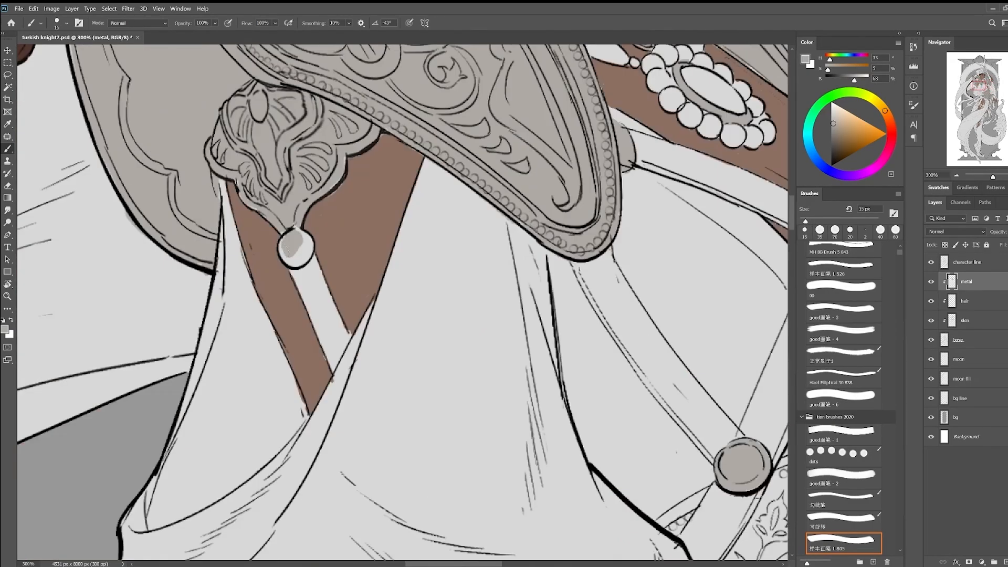
pyautogui.moveTo(526, 348); pyautogui.dragTo(158, 310)
pyautogui.hotkey('ctrl', '-')
pyautogui.moveTo(386, 279); pyautogui.dragTo(566, 338)
pyautogui.hotkey('ctrl', '-')
pyautogui.moveTo(440, 357); pyautogui.dragTo(469, 384)
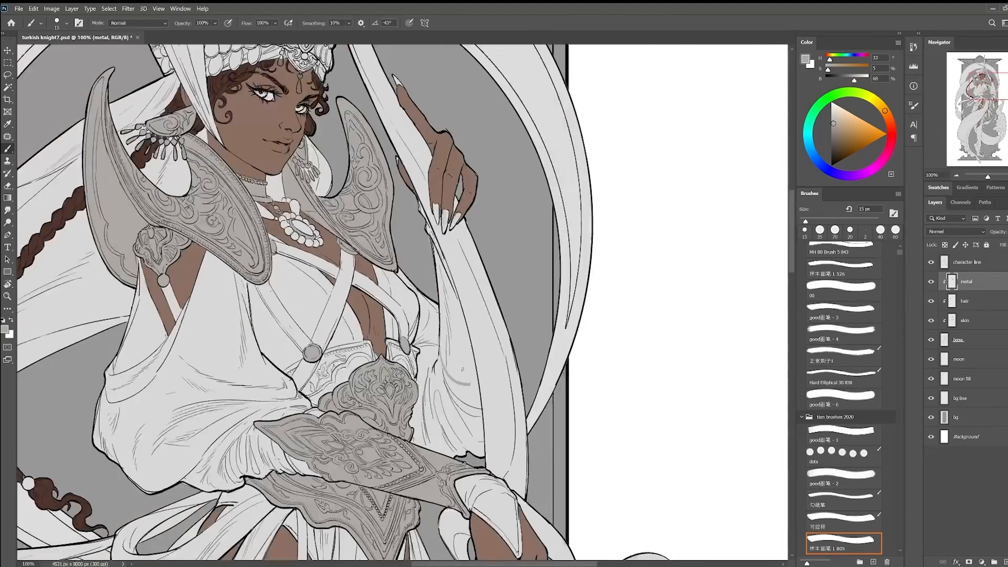
# Fill the narrow tapered section beside the long curved blade, below the raised hand, in warm grey with a 35 px brush
pyautogui.moveTo(424, 236); pyautogui.dragTo(451, 336)
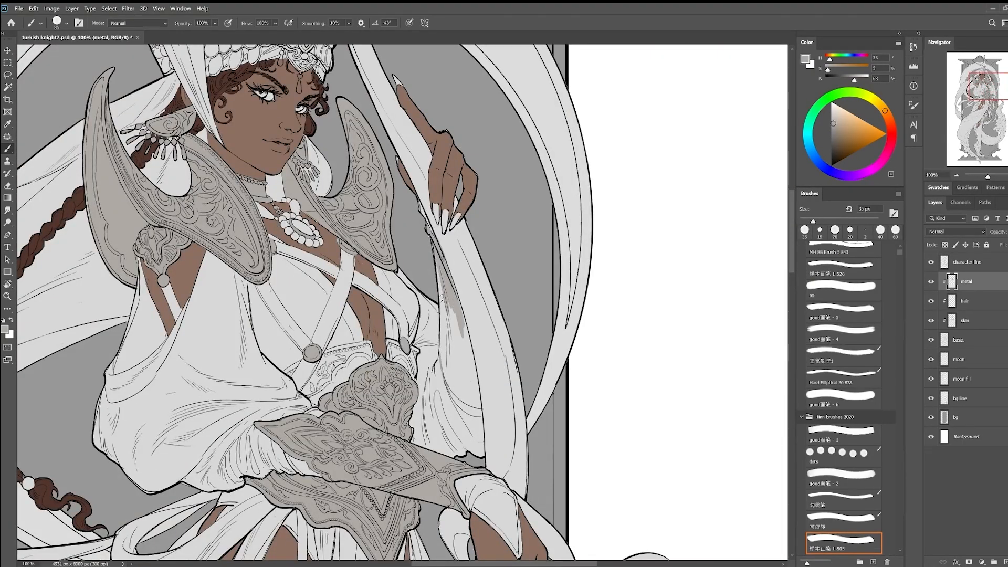
pyautogui.moveTo(446, 265); pyautogui.dragTo(464, 373)
pyautogui.moveTo(439, 315); pyautogui.dragTo(452, 391)
pyautogui.moveTo(456, 328); pyautogui.dragTo(475, 407)
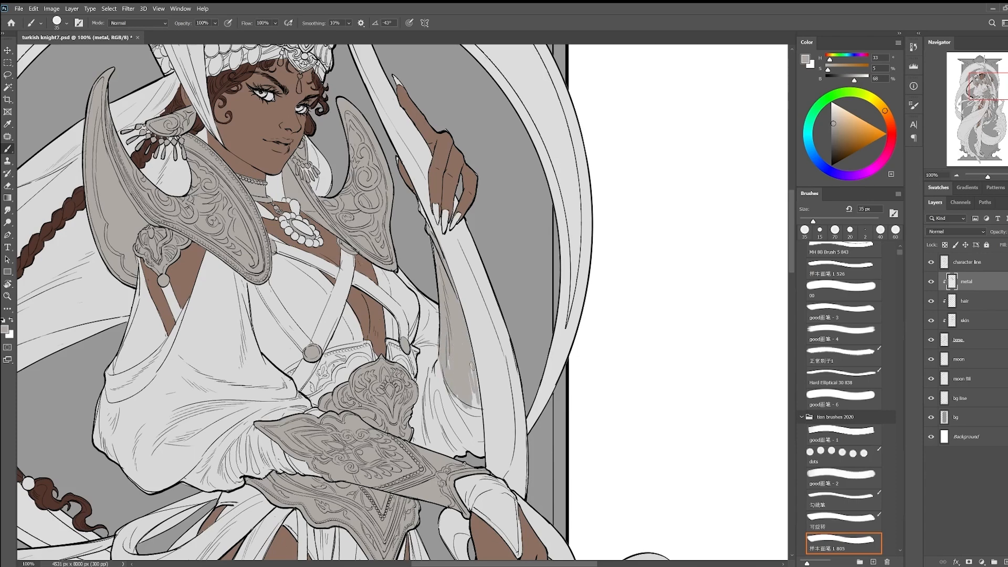
pyautogui.press('e')
pyautogui.press('b')
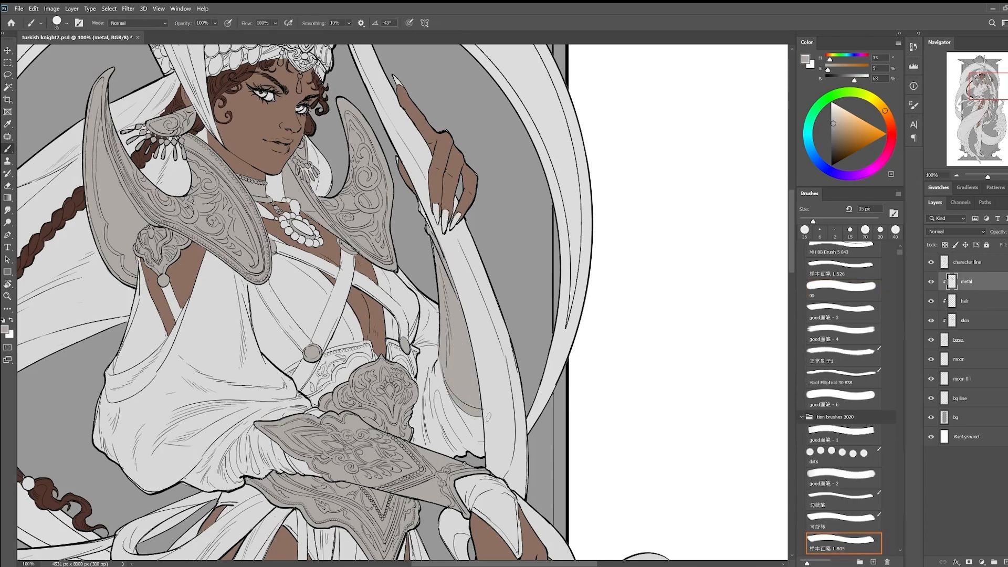
# Paint the engraved heart-shaped charms hanging from the ribbon ends in warm grey
pyautogui.moveTo(367, 315); pyautogui.dragTo(402, 331)
pyautogui.moveTo(314, 461); pyautogui.dragTo(386, 142)
pyautogui.moveTo(297, 305)
pyautogui.mouseDown()
pyautogui.moveTo(292, 314)
pyautogui.moveTo(336, 248)
pyautogui.mouseUp()
pyautogui.moveTo(435, 315); pyautogui.dragTo(439, 318)
pyautogui.moveTo(509, 290); pyautogui.dragTo(418, 393)
pyautogui.moveTo(583, 298); pyautogui.dragTo(595, 302)
pyautogui.moveTo(566, 344)
pyautogui.mouseDown()
pyautogui.moveTo(577, 346)
pyautogui.moveTo(677, 98)
pyautogui.mouseUp()
pyautogui.hotkey('ctrl', '-')
pyautogui.hotkey('ctrl', '-')
pyautogui.hotkey('ctrl', '+')
pyautogui.hotkey('ctrl', '+')
pyautogui.press(']')
pyautogui.moveTo(541, 312)
pyautogui.mouseDown()
pyautogui.moveTo(566, 322)
pyautogui.moveTo(461, 364)
pyautogui.moveTo(434, 387)
pyautogui.mouseUp()
pyautogui.moveTo(588, 283); pyautogui.dragTo(609, 297)
pyautogui.moveTo(241, 209); pyautogui.dragTo(626, 365)
pyautogui.moveTo(414, 336); pyautogui.dragTo(431, 362)
pyautogui.moveTo(346, 113); pyautogui.dragTo(429, 360)
pyautogui.moveTo(441, 344); pyautogui.dragTo(424, 374)
pyautogui.moveTo(629, 367); pyautogui.dragTo(295, 334)
# Fill the headdress's scrolled plume ornament, including its pointed side tips, in warm grey with a 40 px brush
pyautogui.hotkey('ctrl', '-')
pyautogui.moveTo(603, 354); pyautogui.dragTo(456, 347)
pyautogui.hotkey('ctrl', '-')
pyautogui.moveTo(525, 133); pyautogui.dragTo(576, 340)
pyautogui.hotkey('ctrl', '+')
pyautogui.hotkey('ctrl', '+')
pyautogui.hotkey('ctrl', '+')
pyautogui.moveTo(415, 79); pyautogui.dragTo(395, 515)
pyautogui.moveTo(387, 281)
pyautogui.mouseDown()
pyautogui.moveTo(423, 315)
pyautogui.moveTo(462, 237)
pyautogui.moveTo(475, 296)
pyautogui.moveTo(509, 305)
pyautogui.moveTo(461, 375)
pyautogui.moveTo(456, 415)
pyautogui.moveTo(514, 315)
pyautogui.mouseUp()
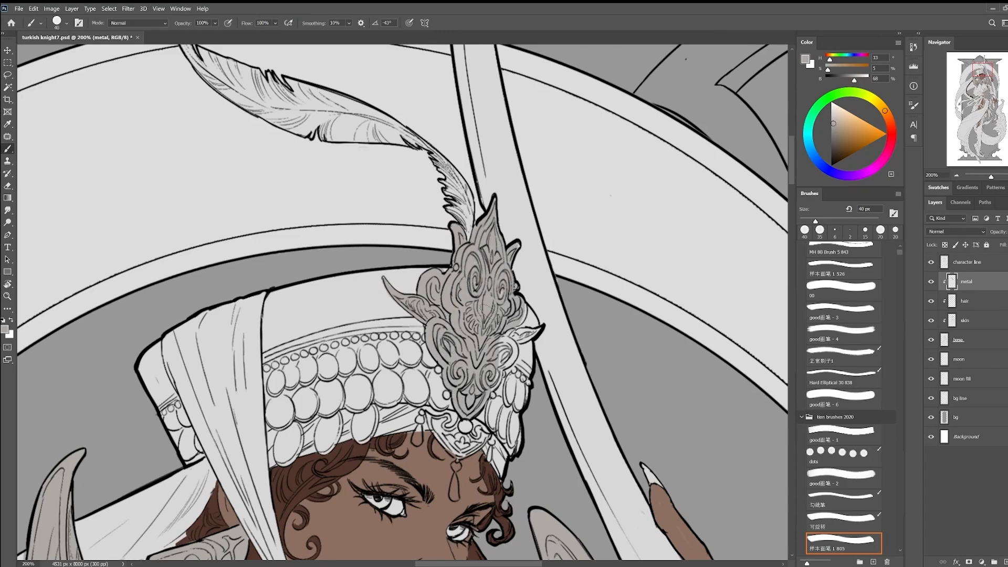
pyautogui.moveTo(513, 352)
pyautogui.mouseDown()
pyautogui.moveTo(496, 407)
pyautogui.moveTo(544, 339)
pyautogui.mouseUp()
# Fill the headdress's rows of coins, the coins behind the veil and the forehead crest in warm grey with a 25 px brush
pyautogui.press('[')
pyautogui.press('[')
pyautogui.press('[')
pyautogui.moveTo(548, 371); pyautogui.dragTo(553, 292)
pyautogui.press('r')
pyautogui.moveTo(551, 184)
pyautogui.mouseDown()
pyautogui.moveTo(417, 260)
pyautogui.moveTo(425, 278)
pyautogui.mouseUp()
pyautogui.moveTo(557, 221); pyautogui.dragTo(438, 297)
pyautogui.moveTo(452, 310); pyautogui.dragTo(461, 343)
pyautogui.moveTo(338, 328); pyautogui.dragTo(374, 370)
pyautogui.moveTo(422, 268); pyautogui.dragTo(441, 328)
pyautogui.moveTo(436, 288)
pyautogui.mouseDown()
pyautogui.moveTo(499, 315)
pyautogui.moveTo(441, 333)
pyautogui.mouseUp()
pyautogui.press('e')
pyautogui.press('b')
pyautogui.moveTo(517, 266)
pyautogui.mouseDown()
pyautogui.moveTo(528, 292)
pyautogui.moveTo(532, 267)
pyautogui.mouseUp()
pyautogui.moveTo(557, 196)
pyautogui.mouseDown()
pyautogui.moveTo(566, 231)
pyautogui.moveTo(496, 262)
pyautogui.mouseUp()
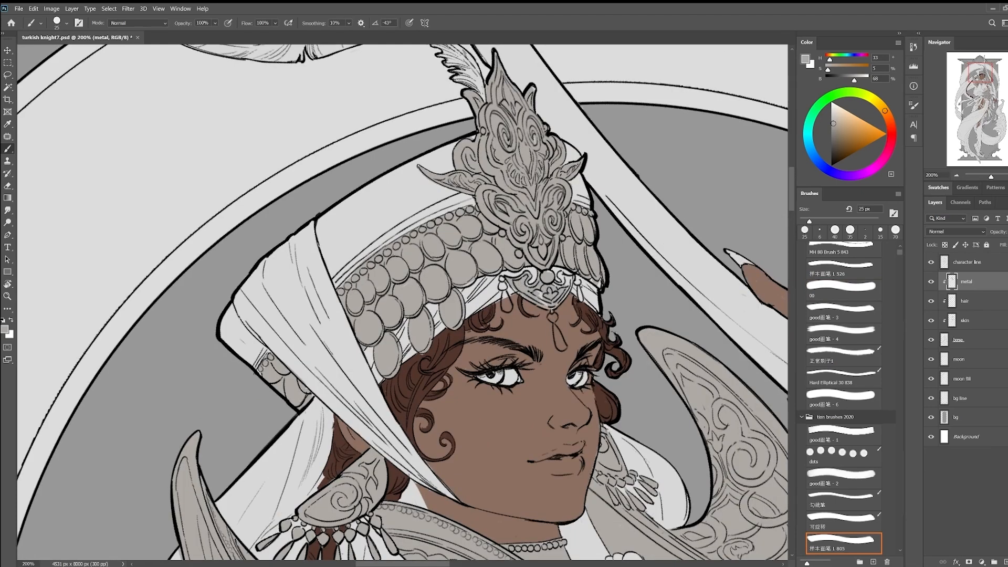
# Paint the small drop hanging from the forehead crest in warm grey with a 9 px brush
pyautogui.press('[')
pyautogui.press('[')
pyautogui.press('[')
pyautogui.press('[')
pyautogui.moveTo(552, 316); pyautogui.dragTo(555, 334)
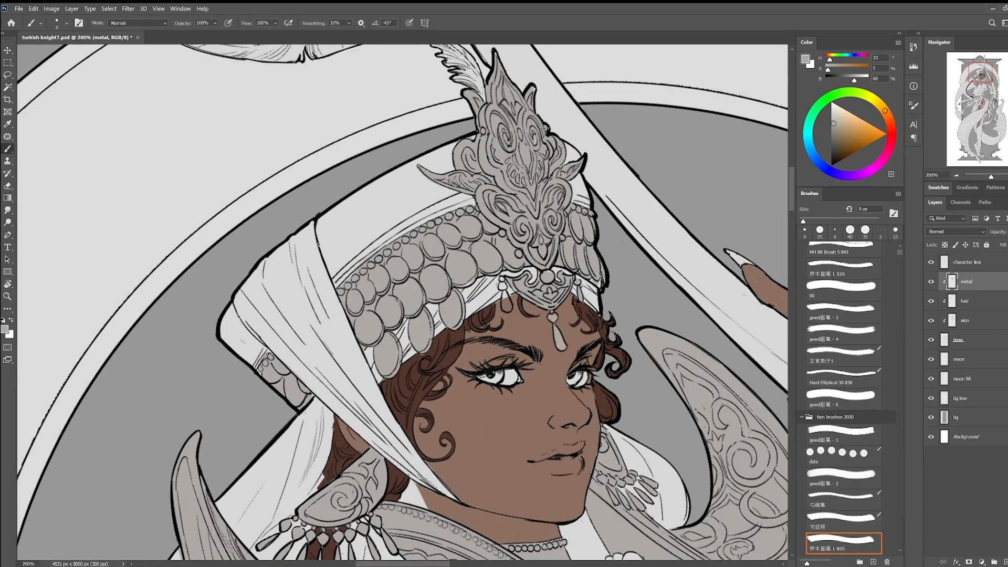
pyautogui.moveTo(574, 378); pyautogui.dragTo(529, 324)
pyautogui.hotkey('ctrl', '-')
pyautogui.hotkey('ctrl', '-')
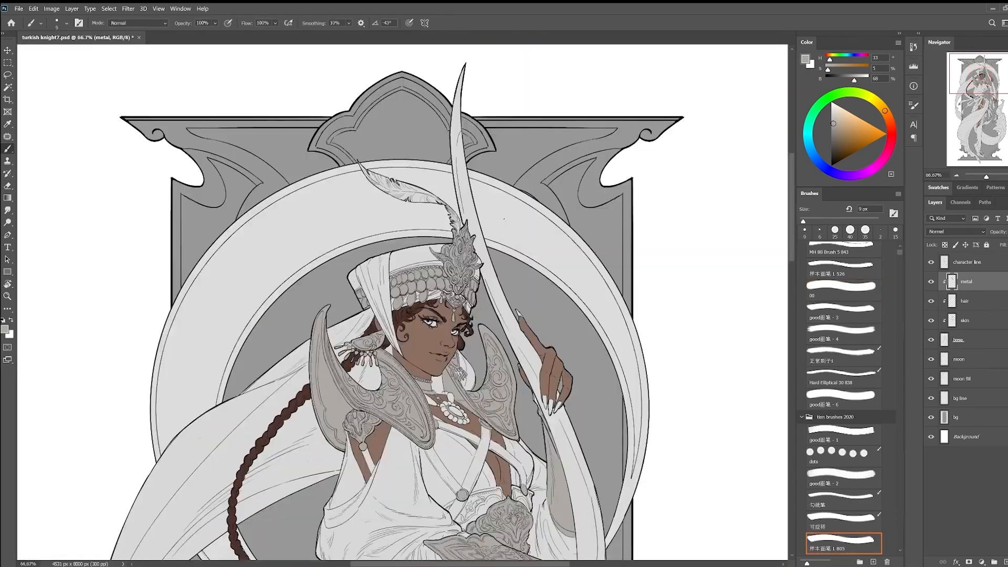
# Fill the leaf-engraved knee plate of the leg armour in warm grey with a 35 px brush and save the document
pyautogui.moveTo(454, 446); pyautogui.dragTo(477, 160)
pyautogui.moveTo(642, 472); pyautogui.dragTo(629, 201)
pyautogui.hotkey('ctrl', '+')
pyautogui.press(']')
pyautogui.press(']')
pyautogui.press(']')
pyautogui.moveTo(531, 242); pyautogui.dragTo(559, 195)
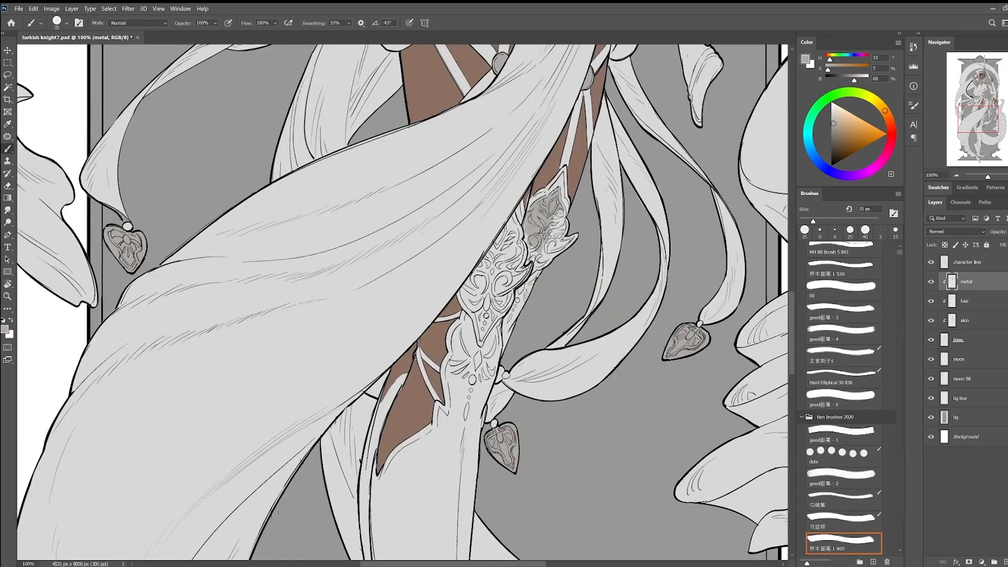
pyautogui.moveTo(524, 234); pyautogui.dragTo(535, 276)
pyautogui.hotkey('ctrl', 's')
pyautogui.moveTo(558, 179); pyautogui.dragTo(589, 204)
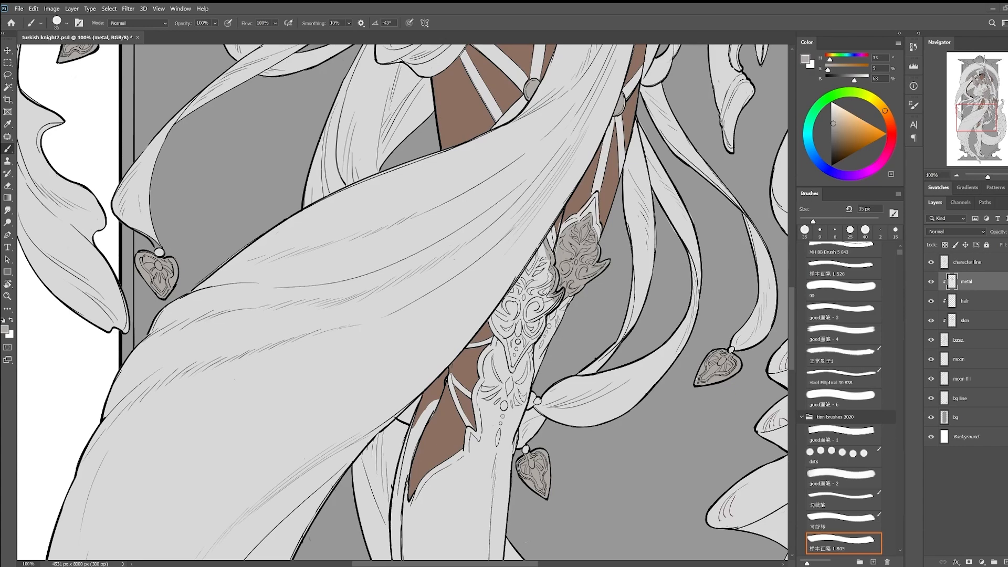
# Fill the engraved shin armour below the leaf-shaped knee plate in warm grey with a larger brush
pyautogui.press(']')
pyautogui.press(']')
pyautogui.press(']')
pyautogui.moveTo(540, 252)
pyautogui.mouseDown()
pyautogui.moveTo(516, 304)
pyautogui.moveTo(533, 320)
pyautogui.moveTo(473, 399)
pyautogui.mouseUp()
pyautogui.moveTo(475, 525)
pyautogui.mouseDown()
pyautogui.moveTo(571, 348)
pyautogui.moveTo(535, 205)
pyautogui.mouseUp()
pyautogui.moveTo(531, 391); pyautogui.dragTo(571, 426)
pyautogui.moveTo(570, 173); pyautogui.dragTo(585, 427)
pyautogui.moveTo(525, 174); pyautogui.dragTo(619, 447)
# Add a clothes layer clipped to the base and try blue strokes on the draped sleeve
pyautogui.click(1004, 561)
pyautogui.keyDown('alt'); pyautogui.click(988, 291); pyautogui.keyUp('alt')
pyautogui.moveTo(524, 315); pyautogui.dragTo(591, 280)
pyautogui.moveTo(855, 174); pyautogui.dragTo(831, 172)
pyautogui.click(839, 124)
pyautogui.moveTo(453, 347); pyautogui.dragTo(426, 426)
pyautogui.hotkey('ctrl', 'z')
pyautogui.click(841, 132)
pyautogui.hotkey('ctrl', 'z')
# Choose a bluer hue with a larger brush and place the clothes layer directly below the metal layer
pyautogui.press(']')
pyautogui.press(']')
pyautogui.press(']')
pyautogui.press(']')
pyautogui.moveTo(831, 172); pyautogui.dragTo(822, 165)
pyautogui.moveTo(443, 325); pyautogui.dragTo(420, 446)
pyautogui.hotkey('ctrl', 'z')
pyautogui.moveTo(969, 281); pyautogui.dragTo(971, 311)
# Block in the main folds of the draped sleeve in blue on the clothes layer
pyautogui.press('e')
pyautogui.press('b')
pyautogui.moveTo(442, 336); pyautogui.dragTo(489, 442)
pyautogui.moveTo(425, 384); pyautogui.dragTo(539, 284)
pyautogui.moveTo(517, 320); pyautogui.dragTo(484, 366)
# Fill the narrow upper part of the draped sleeve along the bare arm in blue with smaller brushes
pyautogui.press('[')
pyautogui.press('[')
pyautogui.press('[')
pyautogui.press('[')
pyautogui.press('[')
pyautogui.moveTo(489, 232); pyautogui.dragTo(509, 307)
pyautogui.moveTo(489, 236); pyautogui.dragTo(480, 311)
pyautogui.moveTo(489, 265); pyautogui.dragTo(484, 312)
pyautogui.press(']')
pyautogui.press(']')
pyautogui.press(']')
pyautogui.moveTo(493, 296)
pyautogui.mouseDown()
pyautogui.moveTo(469, 362)
pyautogui.moveTo(462, 346)
pyautogui.mouseUp()
pyautogui.moveTo(462, 341); pyautogui.dragTo(287, 438)
# Recolour everything painted on the clothes layer to a muted blue with hue 228, saturation 35 and brightness 54
pyautogui.click(847, 137)
pyautogui.click(841, 137)
pyautogui.hotkey('alt', 'shift', 'BackSpace')
# Fill the remaining folds of the draped sleeve in muted blue, finishing with a 45 px brush
pyautogui.moveTo(363, 376)
pyautogui.mouseDown()
pyautogui.moveTo(393, 271)
pyautogui.moveTo(462, 227)
pyautogui.mouseUp()
pyautogui.moveTo(467, 286); pyautogui.dragTo(381, 325)
pyautogui.moveTo(531, 278)
pyautogui.mouseDown()
pyautogui.moveTo(551, 292)
pyautogui.moveTo(435, 399)
pyautogui.mouseUp()
pyautogui.moveTo(499, 307); pyautogui.dragTo(393, 378)
pyautogui.moveTo(378, 336); pyautogui.dragTo(417, 388)
pyautogui.moveTo(423, 391); pyautogui.dragTo(481, 375)
pyautogui.moveTo(546, 294); pyautogui.dragTo(522, 279)
pyautogui.press('[')
pyautogui.press('[')
pyautogui.press('[')
pyautogui.moveTo(458, 397); pyautogui.dragTo(480, 334)
pyautogui.moveTo(520, 299)
pyautogui.mouseDown()
pyautogui.moveTo(536, 338)
pyautogui.moveTo(555, 293)
pyautogui.mouseUp()
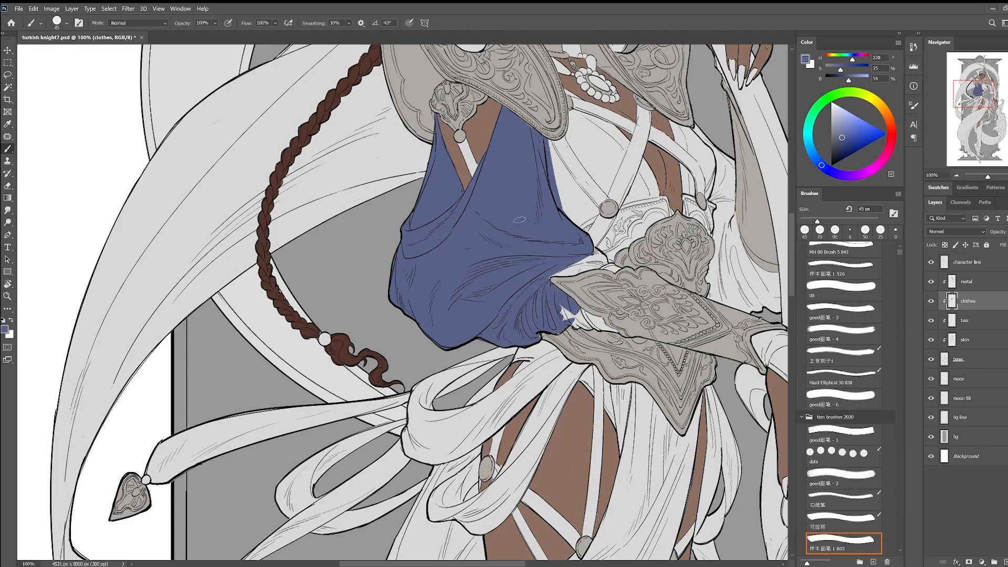
# Fill the sleeve folds bordering the forearm guard in muted blue on the clothes layer
pyautogui.click(971, 282)
pyautogui.press('e')
pyautogui.click(972, 301)
pyautogui.press('b')
pyautogui.moveTo(590, 249); pyautogui.dragTo(545, 300)
pyautogui.moveTo(517, 323); pyautogui.dragTo(546, 303)
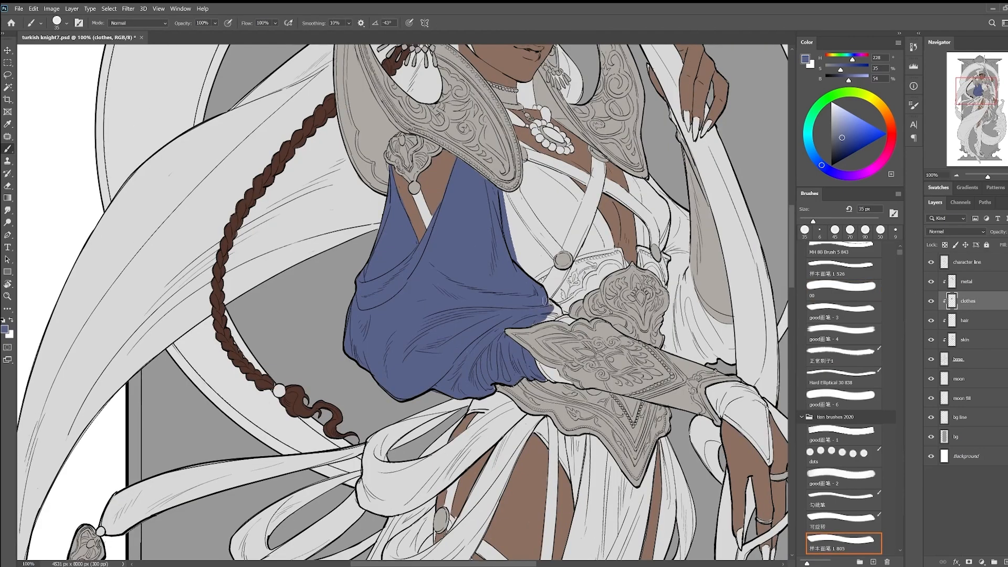
pyautogui.scroll(3, 656, 248)
pyautogui.scroll(1, 525, 315)
pyautogui.moveTo(496, 325)
pyautogui.mouseDown()
pyautogui.moveTo(575, 438)
pyautogui.moveTo(540, 478)
pyautogui.moveTo(508, 414)
pyautogui.moveTo(493, 341)
pyautogui.mouseUp()
# Fill the chest cloth below the shoulder plate, on both sides of the diagonal strap, in muted blue
pyautogui.scroll(2, 398, 302)
pyautogui.hscroll(1, 399, 302)
pyautogui.press('r')
pyautogui.moveTo(462, 273); pyautogui.dragTo(398, 315)
pyautogui.moveTo(556, 163); pyautogui.dragTo(457, 241)
pyautogui.moveTo(603, 215); pyautogui.dragTo(488, 236)
pyautogui.moveTo(588, 157); pyautogui.dragTo(480, 204)
pyautogui.press('Escape')
pyautogui.moveTo(514, 378); pyautogui.dragTo(528, 273)
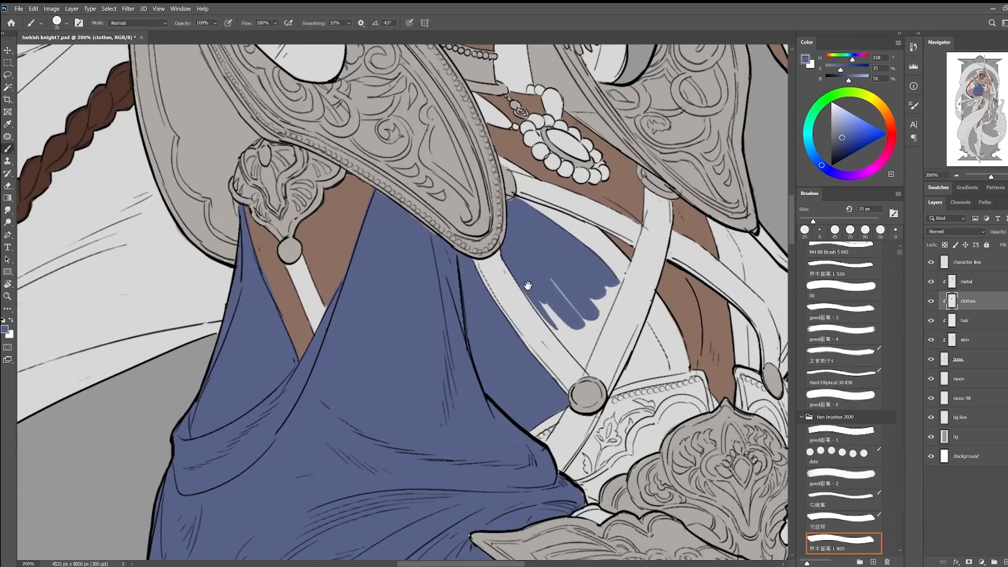
# Fill the rest of the chest cloth between the crossed straps in muted blue with 20 to 35 px brushes
pyautogui.press('[')
pyautogui.press('[')
pyautogui.press('[')
pyautogui.moveTo(620, 292); pyautogui.dragTo(582, 362)
pyautogui.moveTo(583, 362); pyautogui.dragTo(530, 302)
pyautogui.press(']')
pyautogui.press(']')
pyautogui.press(']')
pyautogui.press('[')
pyautogui.press('[')
pyautogui.moveTo(630, 294)
pyautogui.mouseDown()
pyautogui.moveTo(609, 339)
pyautogui.moveTo(596, 341)
pyautogui.moveTo(629, 325)
pyautogui.mouseUp()
pyautogui.moveTo(629, 325); pyautogui.dragTo(518, 344)
# Fill the top's cloth on the far side of the chest, beyond the crossed straps, in muted blue
pyautogui.moveTo(612, 324)
pyautogui.mouseDown()
pyautogui.moveTo(607, 307)
pyautogui.moveTo(603, 421)
pyautogui.mouseUp()
pyautogui.moveTo(583, 311); pyautogui.dragTo(618, 380)
pyautogui.moveTo(589, 312)
pyautogui.mouseDown()
pyautogui.moveTo(632, 351)
pyautogui.moveTo(637, 441)
pyautogui.moveTo(653, 451)
pyautogui.mouseUp()
pyautogui.press(']')
pyautogui.press(']')
pyautogui.press(']')
pyautogui.press(']')
pyautogui.moveTo(604, 341); pyautogui.dragTo(644, 409)
pyautogui.moveTo(619, 310); pyautogui.dragTo(658, 370)
# Fill the remaining chest cloth beyond the crossed straps and the upper folds of the far sleeve in muted blue
pyautogui.press('e')
pyautogui.moveTo(643, 399)
pyautogui.mouseDown()
pyautogui.moveTo(662, 329)
pyautogui.moveTo(700, 376)
pyautogui.moveTo(624, 247)
pyautogui.mouseUp()
pyautogui.press('b')
pyautogui.moveTo(596, 227); pyautogui.dragTo(591, 286)
pyautogui.moveTo(614, 259); pyautogui.dragTo(628, 360)
pyautogui.moveTo(609, 294); pyautogui.dragTo(629, 405)
pyautogui.moveTo(638, 336); pyautogui.dragTo(668, 441)
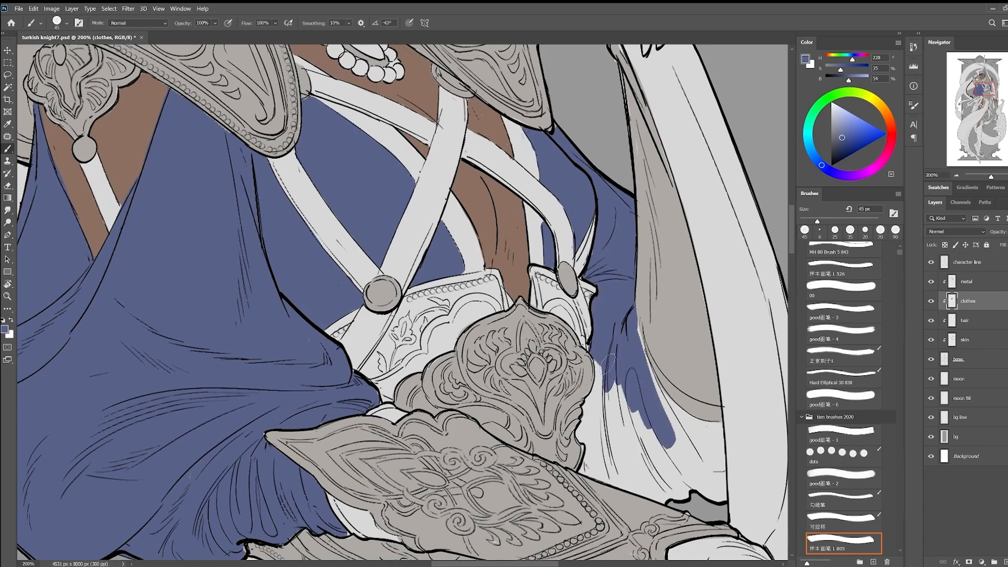
# Fill the lower folds of the far sleeve beside the waist armour in muted blue, cleaning its edges
pyautogui.moveTo(592, 341); pyautogui.dragTo(596, 399)
pyautogui.moveTo(604, 389); pyautogui.dragTo(634, 464)
pyautogui.moveTo(643, 331); pyautogui.dragTo(675, 486)
pyautogui.moveTo(654, 367); pyautogui.dragTo(701, 477)
pyautogui.moveTo(711, 430); pyautogui.dragTo(719, 488)
pyautogui.moveTo(716, 441); pyautogui.dragTo(677, 496)
pyautogui.moveTo(687, 417); pyautogui.dragTo(703, 480)
pyautogui.moveTo(698, 419); pyautogui.dragTo(724, 475)
pyautogui.press('e')
pyautogui.press('b')
pyautogui.moveTo(587, 424); pyautogui.dragTo(593, 467)
pyautogui.moveTo(604, 457); pyautogui.dragTo(667, 496)
# Fill the front skirt cloth hanging directly below the waist armour in muted blue
pyautogui.moveTo(530, 507); pyautogui.dragTo(575, 223)
pyautogui.hotkey('ctrl', '-')
pyautogui.hotkey('ctrl', '-')
pyautogui.hotkey('ctrl', '+')
pyautogui.moveTo(540, 260)
pyautogui.mouseDown()
pyautogui.moveTo(613, 228)
pyautogui.moveTo(582, 498)
pyautogui.moveTo(633, 222)
pyautogui.mouseUp()
pyautogui.moveTo(577, 270)
pyautogui.mouseDown()
pyautogui.moveTo(564, 344)
pyautogui.moveTo(574, 367)
pyautogui.mouseUp()
pyautogui.moveTo(609, 279); pyautogui.dragTo(590, 343)
pyautogui.moveTo(647, 281); pyautogui.dragTo(624, 339)
# Enlarge the brush to 90 px and extend the muted blue down the front drape across the thighs
pyautogui.hotkey('ctrl', '-')
pyautogui.press(']')
pyautogui.press(']')
pyautogui.press(']')
pyautogui.press(']')
pyautogui.press(']')
pyautogui.moveTo(521, 311); pyautogui.dragTo(498, 420)
pyautogui.moveTo(509, 336); pyautogui.dragTo(489, 428)
pyautogui.moveTo(551, 328); pyautogui.dragTo(519, 439)
pyautogui.moveTo(452, 518); pyautogui.dragTo(502, 400)
pyautogui.moveTo(564, 338); pyautogui.dragTo(463, 456)
pyautogui.moveTo(542, 375)
pyautogui.mouseDown()
pyautogui.moveTo(452, 475)
pyautogui.moveTo(574, 193)
pyautogui.mouseUp()
pyautogui.moveTo(517, 254); pyautogui.dragTo(447, 360)
# Fill the broad diagonal folds of the long draped skirt in muted blue with the 90 px brush
pyautogui.moveTo(543, 241); pyautogui.dragTo(522, 302)
pyautogui.moveTo(545, 236)
pyautogui.mouseDown()
pyautogui.moveTo(538, 328)
pyautogui.moveTo(486, 419)
pyautogui.mouseUp()
pyautogui.moveTo(489, 357); pyautogui.dragTo(481, 436)
pyautogui.moveTo(476, 399); pyautogui.dragTo(492, 461)
pyautogui.moveTo(460, 367); pyautogui.dragTo(385, 434)
pyautogui.moveTo(496, 205); pyautogui.dragTo(360, 363)
pyautogui.moveTo(452, 304); pyautogui.dragTo(320, 417)
pyautogui.moveTo(399, 325); pyautogui.dragTo(494, 245)
pyautogui.moveTo(603, 110)
pyautogui.mouseDown()
pyautogui.moveTo(567, 137)
pyautogui.moveTo(478, 168)
pyautogui.mouseUp()
pyautogui.moveTo(570, 135)
pyautogui.mouseDown()
pyautogui.moveTo(380, 254)
pyautogui.moveTo(346, 328)
pyautogui.mouseUp()
pyautogui.moveTo(496, 173); pyautogui.dragTo(355, 281)
pyautogui.moveTo(528, 203); pyautogui.dragTo(328, 383)
pyautogui.moveTo(523, 262); pyautogui.dragTo(346, 428)
pyautogui.moveTo(509, 289); pyautogui.dragTo(315, 488)
pyautogui.moveTo(368, 399); pyautogui.dragTo(491, 269)
pyautogui.moveTo(496, 183); pyautogui.dragTo(407, 310)
pyautogui.moveTo(519, 229); pyautogui.dragTo(420, 367)
# Fill the skirt's lower ruffled edge and its trailing tip in muted blue
pyautogui.moveTo(420, 310); pyautogui.dragTo(306, 289)
pyautogui.moveTo(414, 263)
pyautogui.mouseDown()
pyautogui.moveTo(331, 402)
pyautogui.moveTo(423, 293)
pyautogui.mouseUp()
pyautogui.moveTo(440, 275); pyautogui.dragTo(410, 380)
pyautogui.moveTo(483, 259); pyautogui.dragTo(469, 386)
pyautogui.moveTo(456, 320); pyautogui.dragTo(441, 406)
pyautogui.moveTo(477, 346); pyautogui.dragTo(491, 428)
pyautogui.moveTo(462, 389); pyautogui.dragTo(443, 420)
pyautogui.moveTo(501, 394); pyautogui.dragTo(554, 475)
pyautogui.moveTo(481, 430); pyautogui.dragTo(617, 540)
pyautogui.moveTo(611, 519)
pyautogui.mouseDown()
pyautogui.moveTo(585, 373)
pyautogui.moveTo(601, 418)
pyautogui.mouseUp()
pyautogui.moveTo(626, 328); pyautogui.dragTo(446, 535)
# Fill the large ruffled cloth swirling out behind the legs in muted blue, enlarging the brush to 300 px for its broad areas
pyautogui.moveTo(450, 225); pyautogui.dragTo(446, 363)
pyautogui.moveTo(460, 226); pyautogui.dragTo(456, 360)
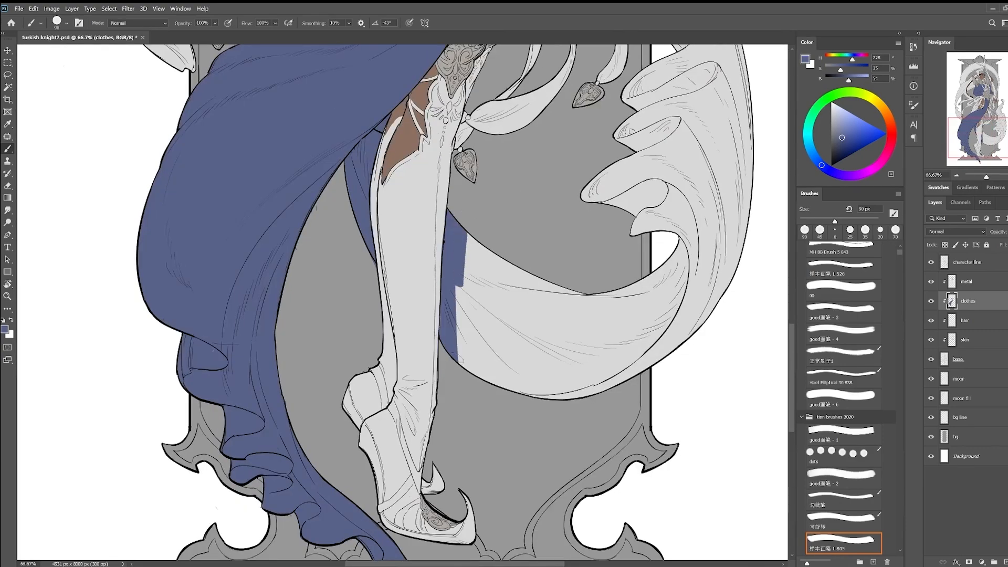
pyautogui.moveTo(489, 247); pyautogui.dragTo(523, 386)
pyautogui.moveTo(530, 256); pyautogui.dragTo(365, 557)
pyautogui.hotkey('ctrl', '-')
pyautogui.press(']')
pyautogui.press(']')
pyautogui.press(']')
pyautogui.press(']')
pyautogui.press(']')
pyautogui.press(']')
pyautogui.press(']')
pyautogui.press(']')
pyautogui.press(']')
pyautogui.moveTo(495, 196)
pyautogui.mouseDown()
pyautogui.moveTo(462, 325)
pyautogui.moveTo(485, 159)
pyautogui.mouseUp()
pyautogui.moveTo(517, 205); pyautogui.dragTo(553, 343)
pyautogui.moveTo(549, 217)
pyautogui.mouseDown()
pyautogui.moveTo(494, 409)
pyautogui.moveTo(420, 405)
pyautogui.mouseUp()
pyautogui.moveTo(368, 183)
pyautogui.mouseDown()
pyautogui.moveTo(439, 389)
pyautogui.moveTo(347, 191)
pyautogui.moveTo(412, 233)
pyautogui.mouseUp()
# Fill the skirt cloth showing behind the thigh and between the hip ribbons in muted blue with 40 and 70 px brushes
pyautogui.hotkey('ctrl', '+')
pyautogui.press('[')
pyautogui.press('[')
pyautogui.press('[')
pyautogui.press('[')
pyautogui.press('[')
pyautogui.press('[')
pyautogui.press('[')
pyautogui.press('[')
pyautogui.press('[')
pyautogui.press('[')
pyautogui.press('[')
pyautogui.press('[')
pyautogui.press('[')
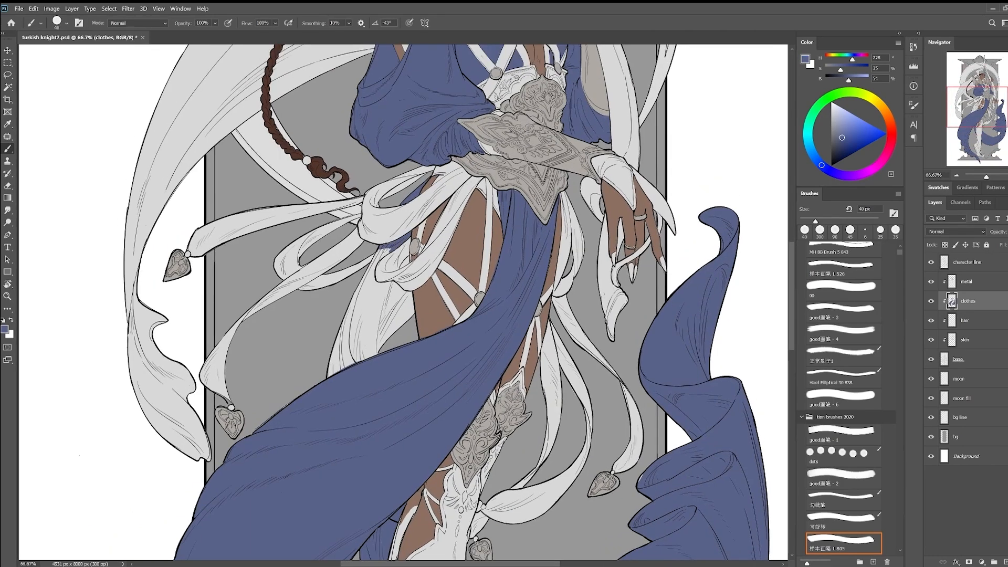
pyautogui.moveTo(407, 294); pyautogui.dragTo(330, 374)
pyautogui.moveTo(327, 407); pyautogui.dragTo(302, 437)
pyautogui.hotkey('ctrl', '+')
pyautogui.moveTo(420, 157); pyautogui.dragTo(444, 239)
pyautogui.moveTo(449, 228); pyautogui.dragTo(445, 235)
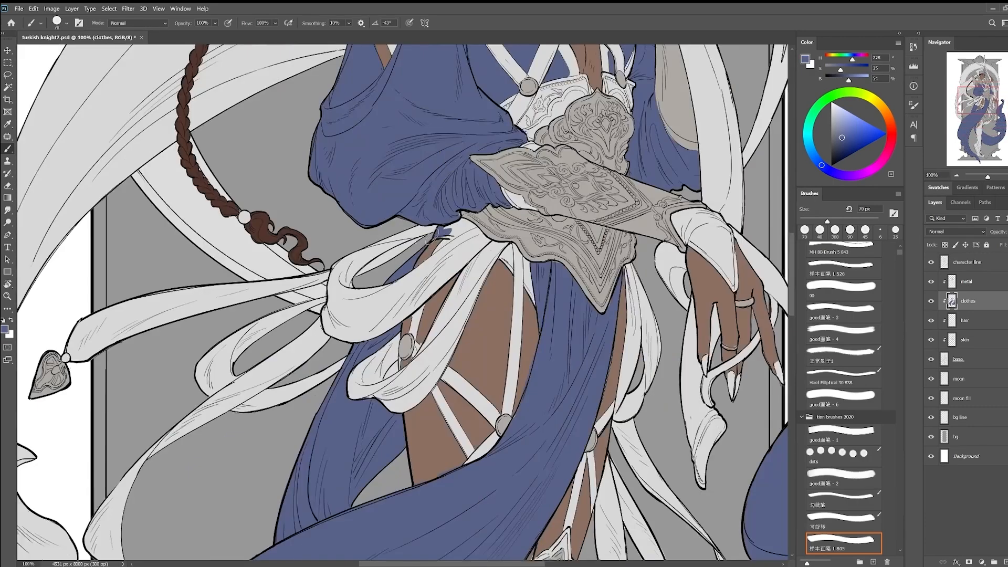
# Clean up the blue edges around the hip ribbons with the eraser and touch up the skirt fill
pyautogui.moveTo(547, 288); pyautogui.dragTo(499, 303)
pyautogui.press('e')
pyautogui.moveTo(458, 261); pyautogui.dragTo(484, 317)
pyautogui.press('b')
pyautogui.hotkey('ctrl', '-')
pyautogui.hotkey('ctrl', '-')
pyautogui.moveTo(462, 433)
pyautogui.mouseDown()
pyautogui.moveTo(519, 299)
pyautogui.moveTo(556, 367)
pyautogui.moveTo(535, 287)
pyautogui.mouseUp()
# Rename the clothes layer to clothes1 and add a new clipped layer named clothes2 above it
pyautogui.hotkey('ctrl', '-')
pyautogui.doubleClick(967, 302)
pyautogui.press('Right')
pyautogui.write('1')
pyautogui.click(1005, 561)
pyautogui.doubleClick(967, 301)
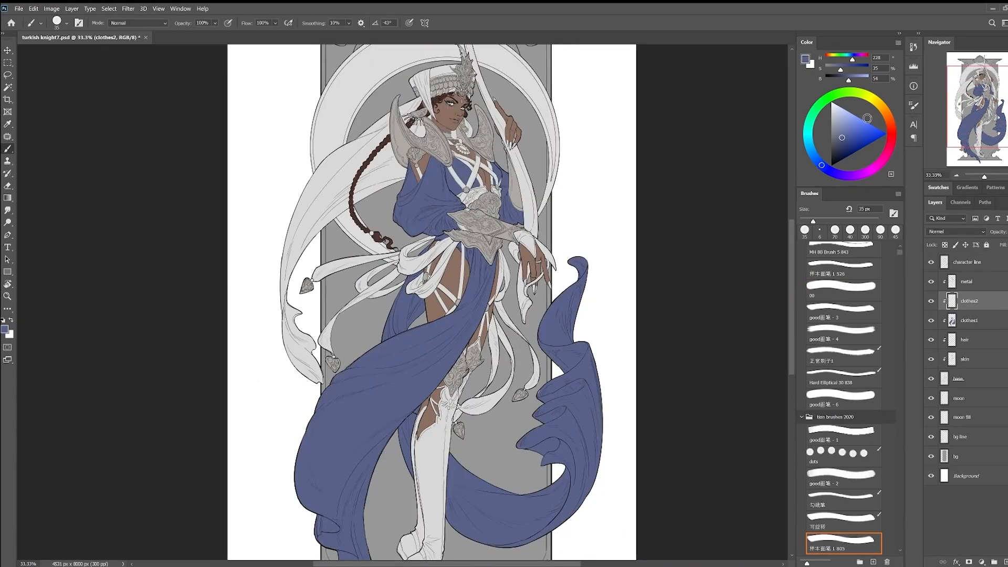
# Set a pale blue-grey colour (H 210, S 7, B 86) and a 125 px brush, and move the clothes2 layer below the hair layer
pyautogui.click(838, 115)
pyautogui.moveTo(550, 357); pyautogui.dragTo(624, 450)
pyautogui.press(']')
pyautogui.press(']')
pyautogui.press(']')
pyautogui.press(']')
pyautogui.press(']')
pyautogui.press(']')
pyautogui.press(']')
pyautogui.press(']')
pyautogui.press(']')
pyautogui.click(834, 133)
pyautogui.click(809, 143)
pyautogui.click(834, 122)
pyautogui.click(813, 154)
pyautogui.click(839, 120)
pyautogui.hotkey('ctrl', '[')
pyautogui.hotkey('ctrl', '[')
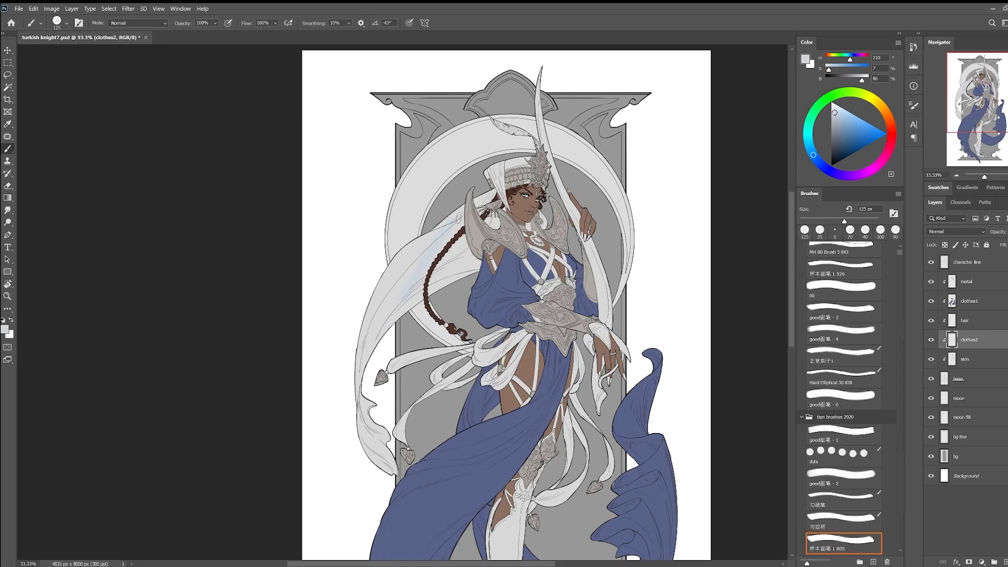
# Fill the wide veil flowing behind the braid with pale blue-grey on clothes2, using a 125 px brush
pyautogui.hotkey('ctrl', '+')
pyautogui.hotkey('ctrl', '+')
pyautogui.hotkey('ctrl', '+')
pyautogui.hotkey('ctrl', '+')
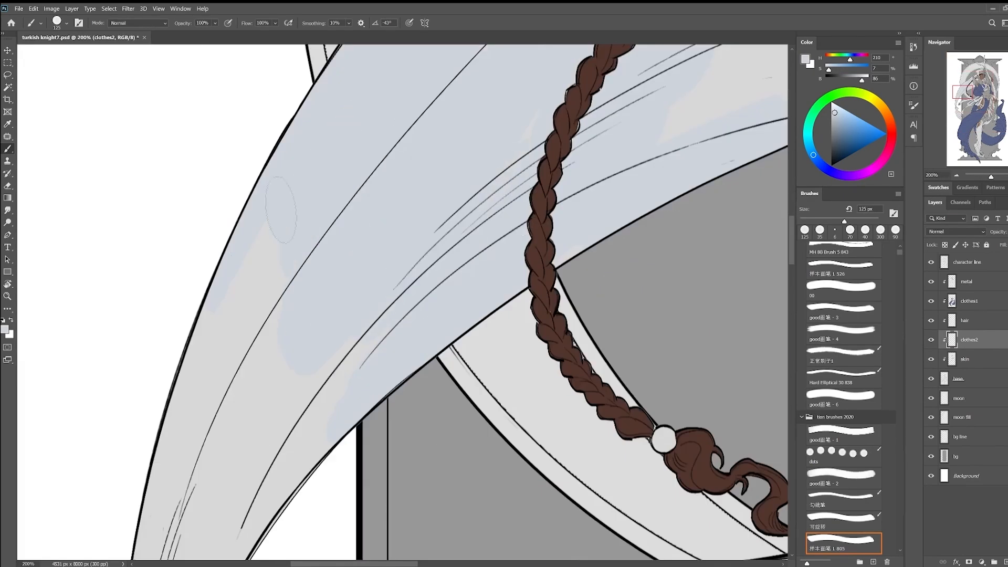
pyautogui.moveTo(495, 165); pyautogui.dragTo(351, 314)
pyautogui.moveTo(414, 130)
pyautogui.mouseDown()
pyautogui.moveTo(420, 461)
pyautogui.moveTo(664, 498)
pyautogui.mouseUp()
pyautogui.moveTo(682, 105); pyautogui.dragTo(252, 514)
pyautogui.moveTo(412, 169); pyautogui.dragTo(327, 100)
pyautogui.moveTo(349, 184); pyautogui.dragTo(372, 292)
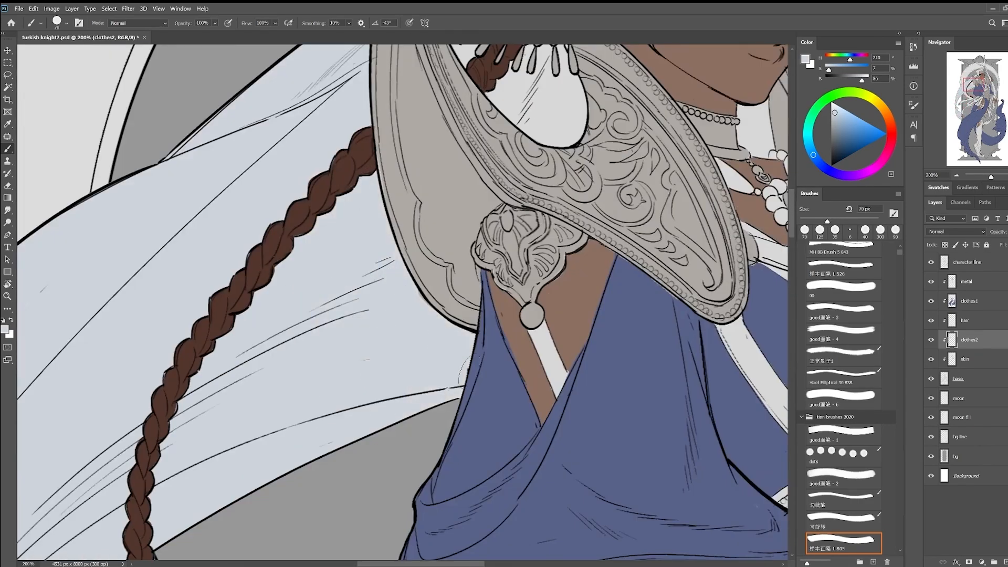
# Fill the veil between the braid, shoulder armour and blue sleeve with pale blue-grey, using a 70 px brush
pyautogui.moveTo(454, 121); pyautogui.dragTo(396, 424)
pyautogui.moveTo(507, 443); pyautogui.dragTo(373, 516)
pyautogui.hotkey('ctrl', '-')
pyautogui.hotkey('ctrl', '-')
pyautogui.hotkey('ctrl', '-')
pyautogui.hotkey('ctrl', '-')
pyautogui.hotkey('ctrl', '-')
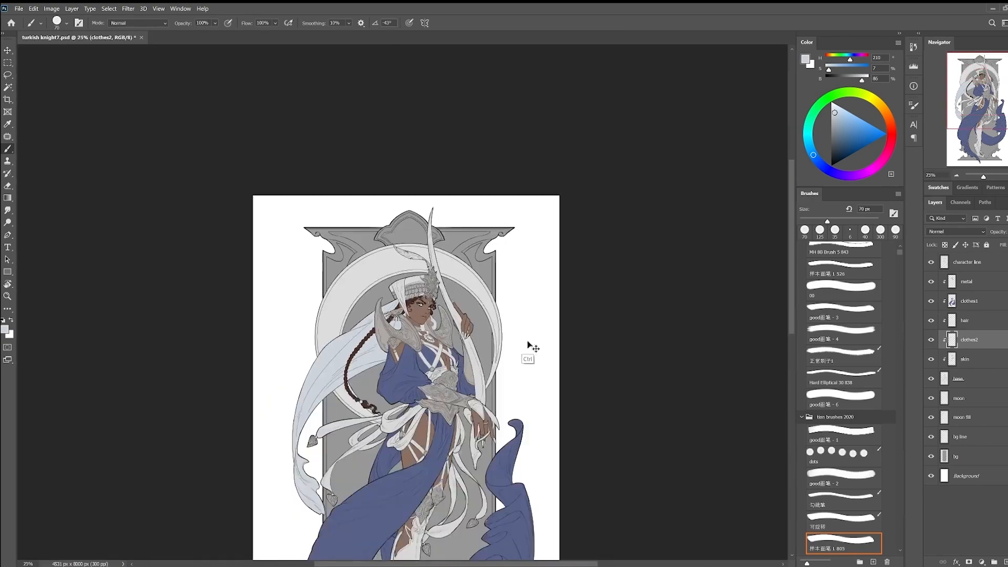
# Tidy the veil fill with the eraser and paint the small veil areas around the head and hat band, reducing the brush to 35 px
pyautogui.hotkey('ctrl', '+')
pyautogui.hotkey('ctrl', '+')
pyautogui.hotkey('ctrl', '+')
pyautogui.hotkey('ctrl', '+')
pyautogui.press('e')
pyautogui.moveTo(566, 232)
pyautogui.mouseDown()
pyautogui.moveTo(652, 134)
pyautogui.moveTo(563, 242)
pyautogui.mouseUp()
pyautogui.hotkey('ctrl', '-')
pyautogui.press('b')
pyautogui.hotkey('ctrl', '+')
pyautogui.hotkey('ctrl', '+')
pyautogui.moveTo(460, 156); pyautogui.dragTo(420, 209)
pyautogui.press('[')
pyautogui.press('[')
pyautogui.press('[')
pyautogui.press('[')
pyautogui.press('[')
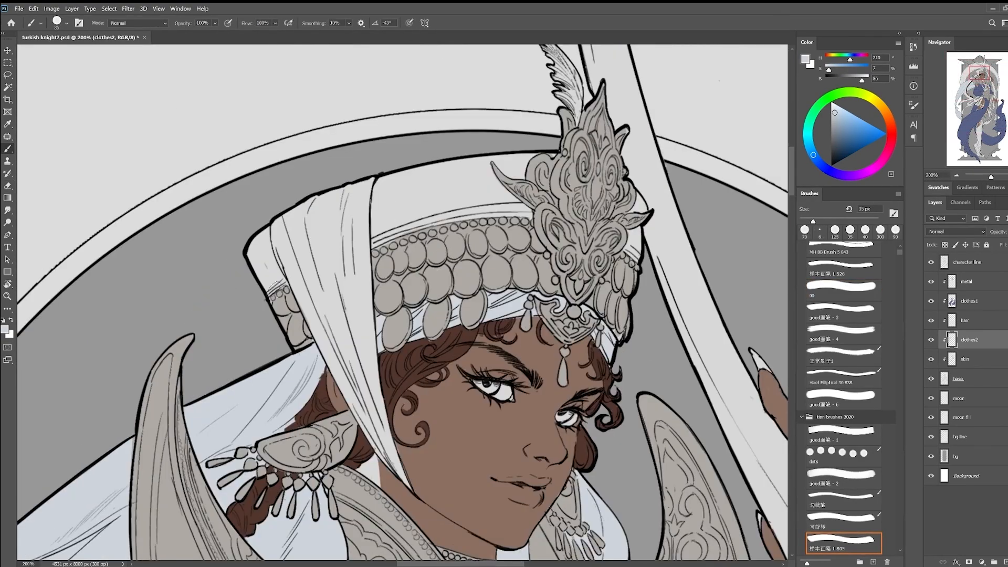
# Select the hat's cloth panels with the Magic Wand on the character line layer and fill them with the clothes' blue on clothes1
pyautogui.hotkey('ctrl', '-')
pyautogui.hotkey('ctrl', '-')
pyautogui.hotkey('ctrl', '-')
pyautogui.hotkey('ctrl', '-')
pyautogui.keyDown('ctrl'); pyautogui.click(572, 217); pyautogui.keyUp('ctrl')
pyautogui.keyDown('ctrl'); pyautogui.click(481, 153); pyautogui.keyUp('ctrl')
pyautogui.press('w')
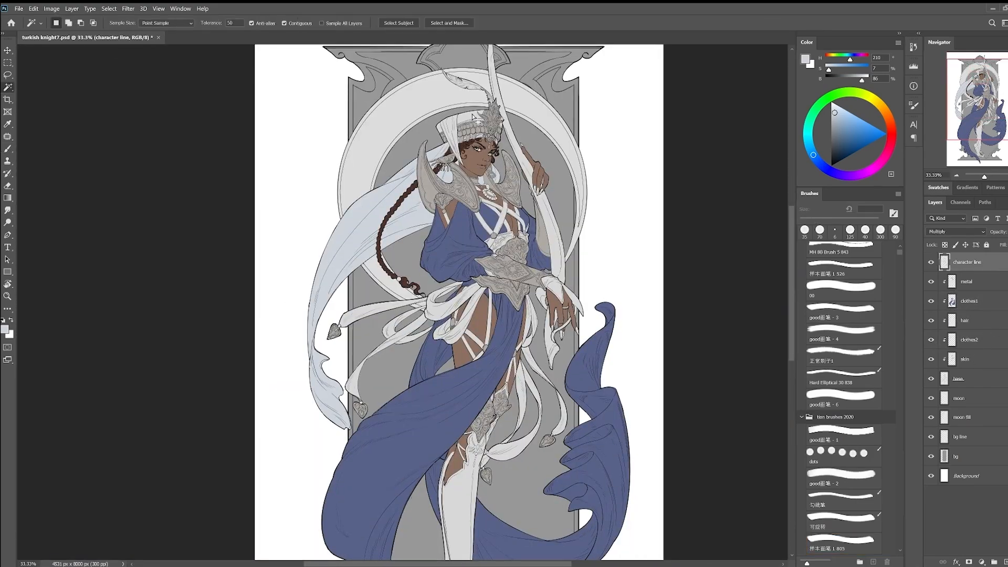
pyautogui.hotkey('ctrl', '+')
pyautogui.hotkey('ctrl', '+')
pyautogui.moveTo(524, 105); pyautogui.dragTo(431, 449)
pyautogui.click(440, 274)
pyautogui.keyDown('shift'); pyautogui.click(502, 291); pyautogui.keyUp('shift')
pyautogui.hotkey('alt', '[')
pyautogui.hotkey('alt', '[')
pyautogui.press('i')
pyautogui.scroll(-5, 650, 315)
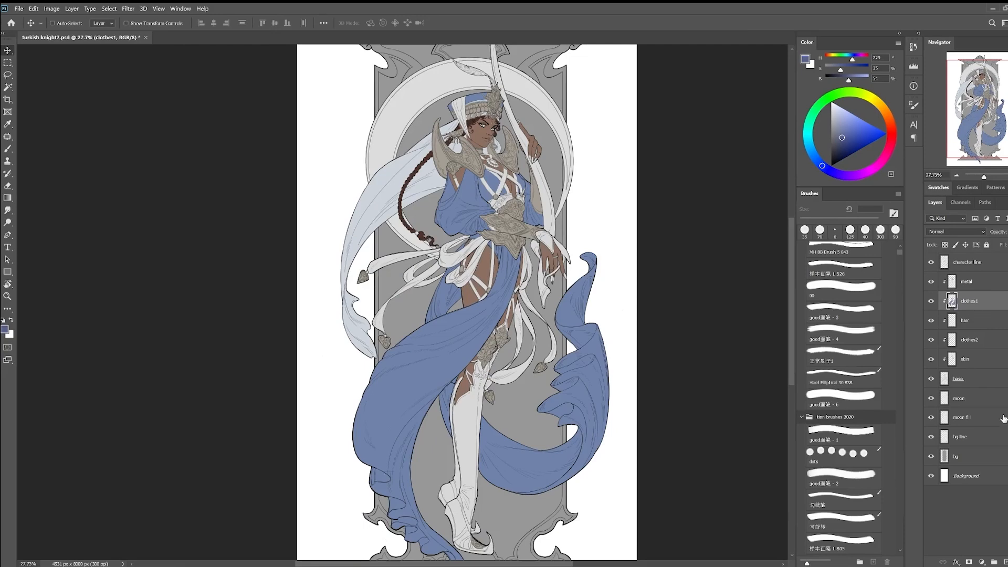
# Add a new clipped layer above clothes1 and sample the veil's pale blue-grey (H 212, S 7, B 86) for the brush
pyautogui.hotkey('ctrl', 'shift', 'alt', 'n')
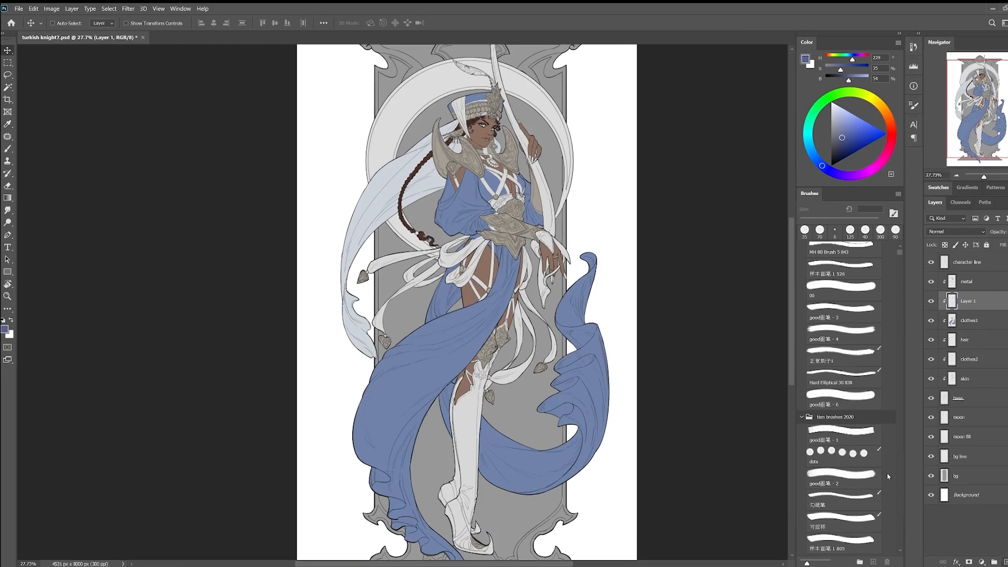
pyautogui.hotkey('ctrl', '+')
pyautogui.hotkey('ctrl', '+')
pyautogui.hotkey('ctrl', '+')
pyautogui.press('b')
pyautogui.keyDown('alt'); pyautogui.click(315, 115); pyautogui.keyUp('alt')
pyautogui.moveTo(352, 263); pyautogui.dragTo(307, 361)
# Paint the looped ribbons at the hip below the belt pale blue-grey with a 45 px brush
pyautogui.hotkey('ctrl', '+')
pyautogui.moveTo(470, 281); pyautogui.dragTo(474, 274)
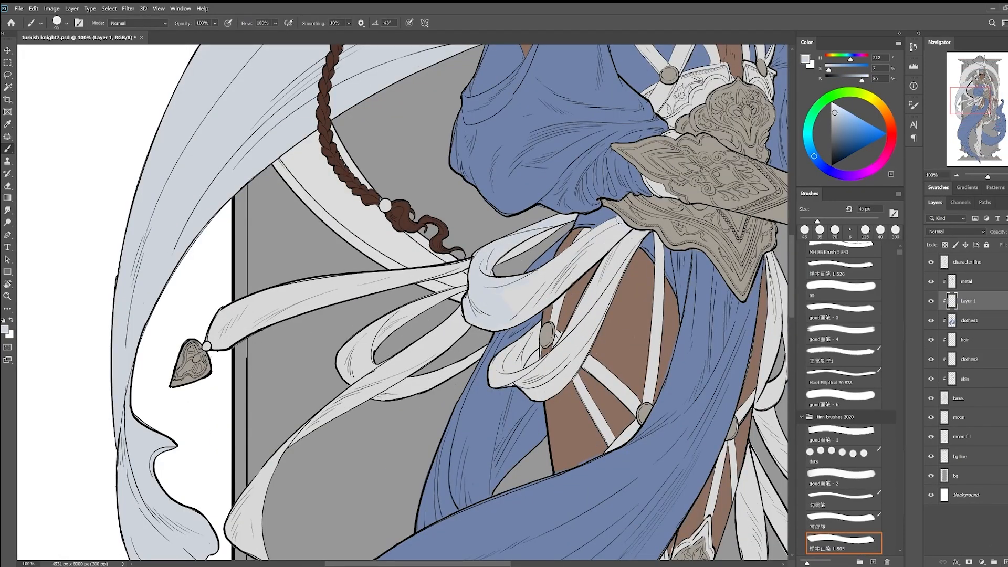
pyautogui.moveTo(532, 304); pyautogui.dragTo(443, 347)
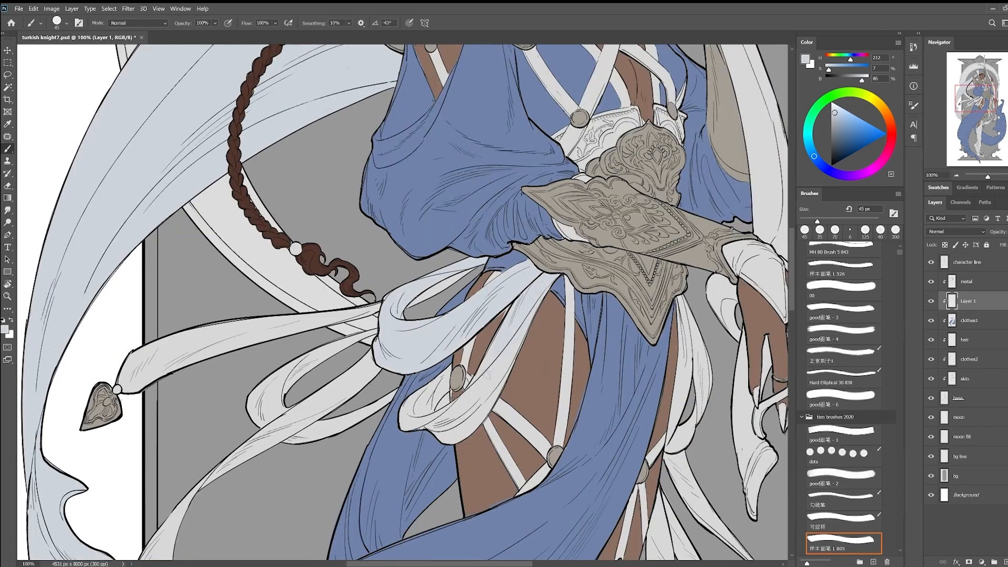
pyautogui.moveTo(509, 333); pyautogui.dragTo(585, 267)
pyautogui.moveTo(722, 233); pyautogui.dragTo(840, 246)
pyautogui.press('r')
pyautogui.moveTo(447, 407); pyautogui.dragTo(477, 389)
# Darken the ribbon layer slightly with Hue/Saturation and continue with the matching blue-grey (H 210, S 7, B 81)
pyautogui.hotkey('ctrl', 'u')
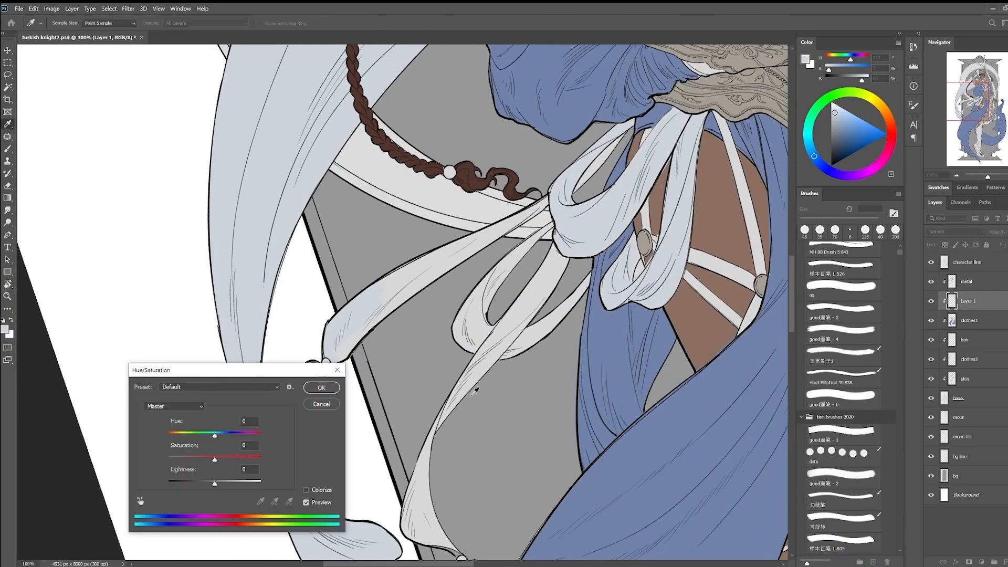
pyautogui.moveTo(213, 483); pyautogui.dragTo(208, 484)
pyautogui.click(321, 387)
pyautogui.press('b')
pyautogui.moveTo(568, 249); pyautogui.dragTo(523, 314)
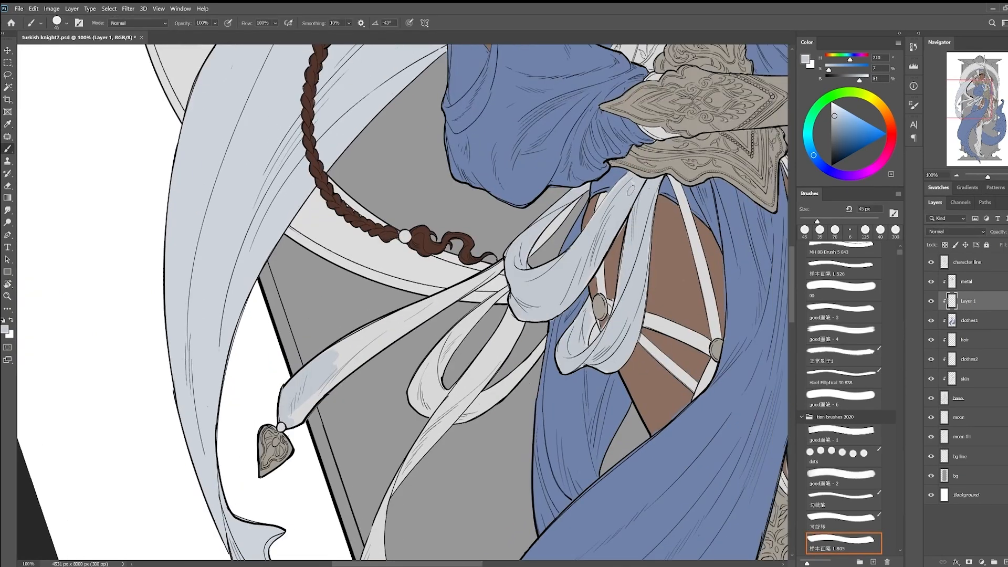
pyautogui.moveTo(630, 192); pyautogui.dragTo(638, 247)
pyautogui.moveTo(502, 333); pyautogui.dragTo(605, 276)
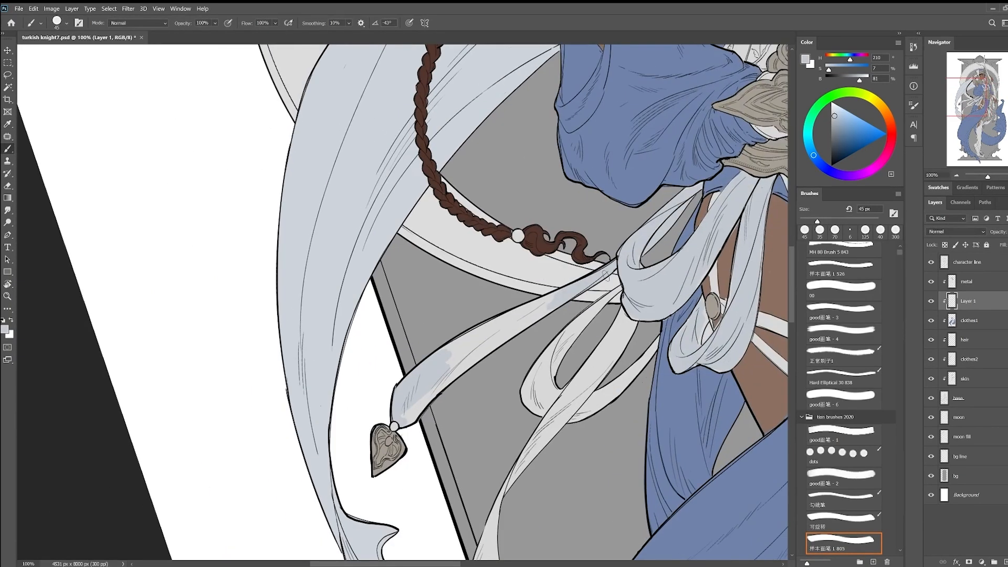
# Fill the long ribbons and loops trailing behind the hip down to their heart-shaped pendants with the darker blue-grey
pyautogui.moveTo(528, 307); pyautogui.dragTo(446, 352)
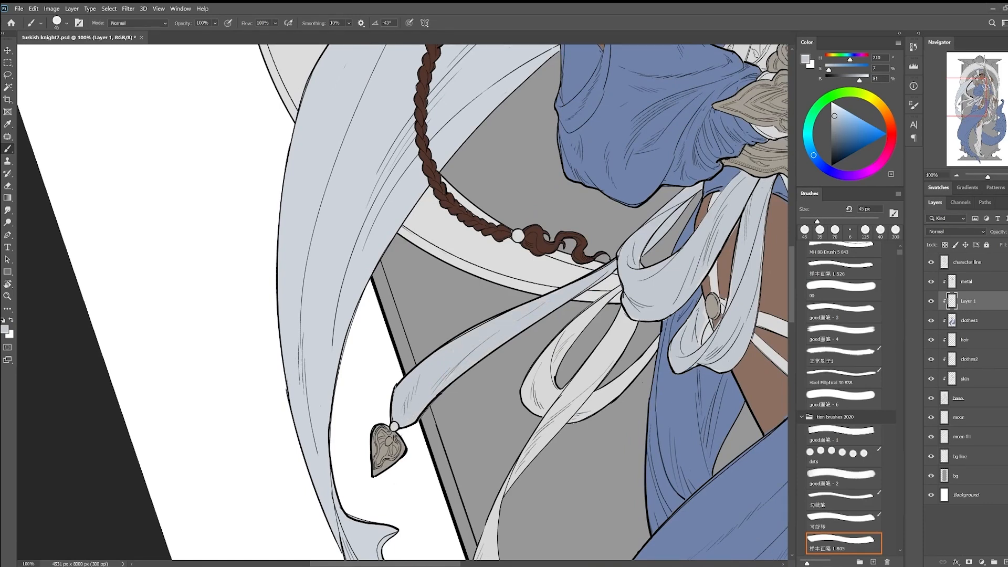
pyautogui.moveTo(628, 285)
pyautogui.mouseDown()
pyautogui.moveTo(597, 227)
pyautogui.moveTo(505, 307)
pyautogui.mouseUp()
pyautogui.moveTo(622, 279); pyautogui.dragTo(583, 336)
pyautogui.moveTo(596, 262)
pyautogui.mouseDown()
pyautogui.moveTo(504, 346)
pyautogui.moveTo(522, 365)
pyautogui.mouseUp()
pyautogui.moveTo(522, 365)
pyautogui.mouseDown()
pyautogui.moveTo(561, 252)
pyautogui.moveTo(512, 325)
pyautogui.mouseUp()
pyautogui.moveTo(517, 331); pyautogui.dragTo(582, 248)
pyautogui.moveTo(588, 342); pyautogui.dragTo(558, 351)
pyautogui.moveTo(567, 273); pyautogui.dragTo(548, 330)
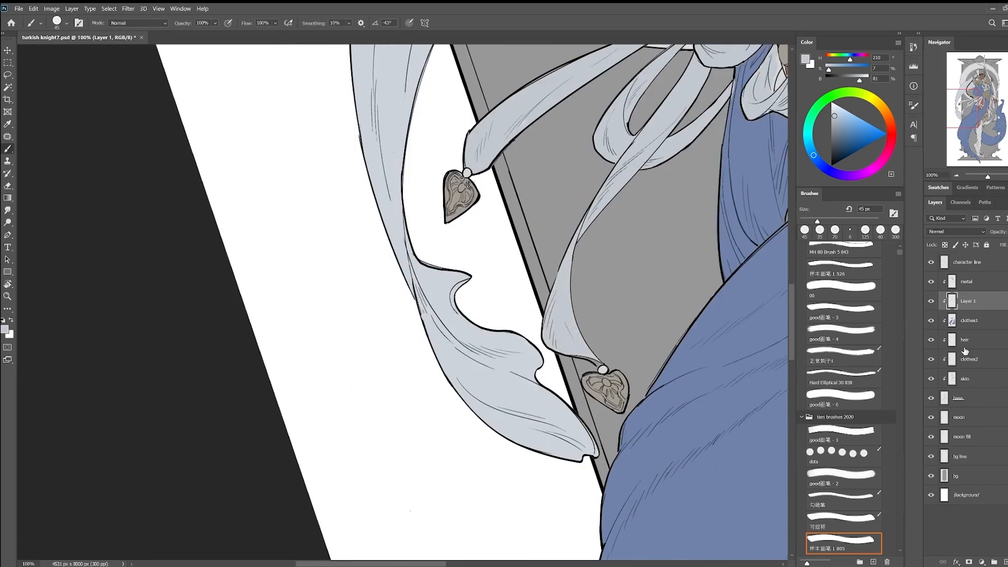
# Touch up the base layer around the veil tip and trailing ribbons with its sampled light grey (B 84)
pyautogui.click(963, 399)
pyautogui.moveTo(616, 221); pyautogui.dragTo(205, 512)
pyautogui.keyDown('alt'); pyautogui.click(443, 362); pyautogui.keyUp('alt')
pyautogui.moveTo(443, 362); pyautogui.dragTo(682, 153)
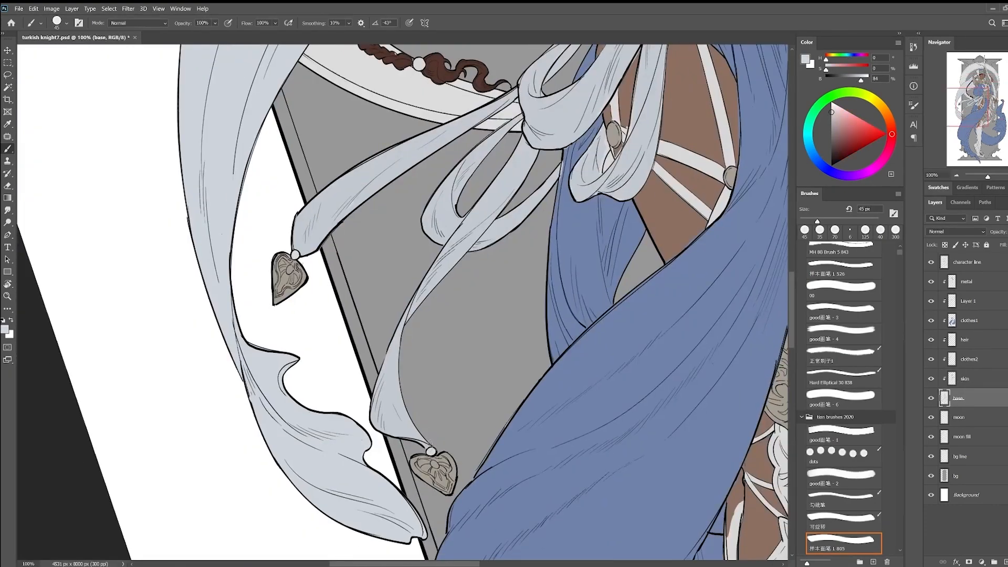
pyautogui.moveTo(577, 226); pyautogui.dragTo(405, 393)
# Return to Layer 1, sample the ribbon blue-grey and fill the ribbon loops hanging on the far side of the blue skirt
pyautogui.click(965, 320)
pyautogui.press('e')
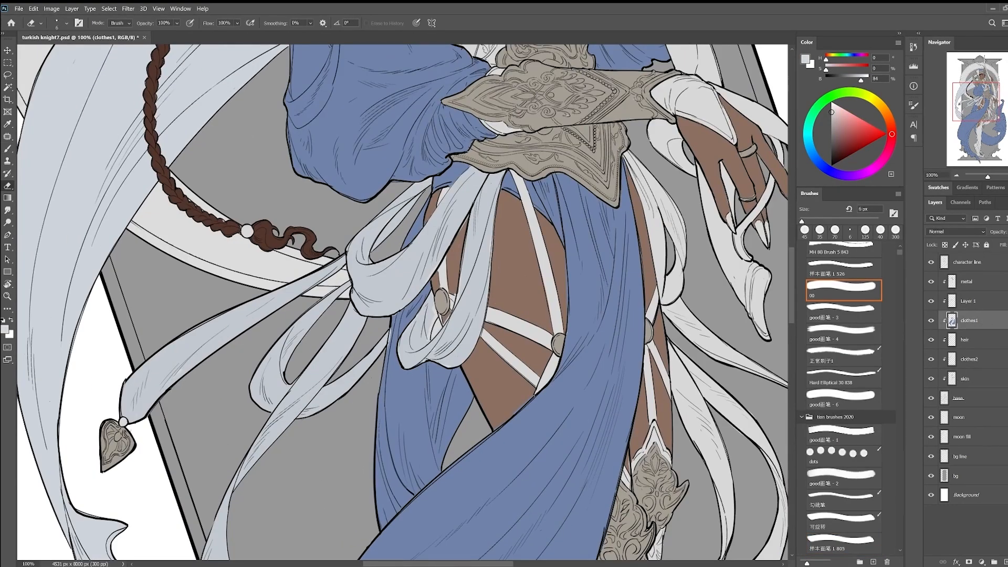
pyautogui.click(967, 301)
pyautogui.moveTo(650, 209); pyautogui.dragTo(518, 334)
pyautogui.press('b')
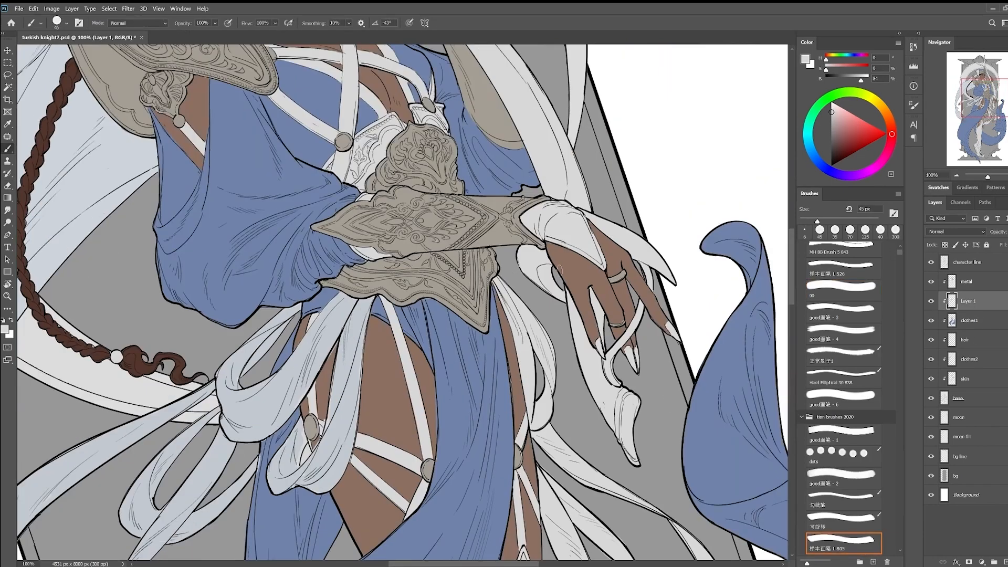
pyautogui.keyDown('alt'); pyautogui.click(334, 336); pyautogui.keyUp('alt')
pyautogui.moveTo(523, 249)
pyautogui.mouseDown()
pyautogui.moveTo(486, 214)
pyautogui.moveTo(342, 261)
pyautogui.moveTo(387, 367)
pyautogui.mouseUp()
pyautogui.hotkey('ctrl', '+')
pyautogui.moveTo(344, 276); pyautogui.dragTo(367, 336)
pyautogui.moveTo(362, 296); pyautogui.dragTo(404, 367)
pyautogui.moveTo(373, 339)
pyautogui.mouseDown()
pyautogui.moveTo(407, 252)
pyautogui.moveTo(451, 333)
pyautogui.mouseUp()
pyautogui.moveTo(438, 252); pyautogui.dragTo(475, 364)
pyautogui.moveTo(417, 283); pyautogui.dragTo(433, 357)
pyautogui.moveTo(442, 346)
pyautogui.mouseDown()
pyautogui.moveTo(430, 265)
pyautogui.moveTo(422, 326)
pyautogui.moveTo(455, 394)
pyautogui.mouseUp()
pyautogui.moveTo(439, 330)
pyautogui.mouseDown()
pyautogui.moveTo(423, 214)
pyautogui.moveTo(468, 270)
pyautogui.moveTo(406, 258)
pyautogui.moveTo(527, 348)
pyautogui.moveTo(543, 285)
pyautogui.mouseUp()
# Fill the long ribbons flowing down beside the front leg with blue-grey, using a brush of up to 100 px
pyautogui.hotkey('ctrl', '-')
pyautogui.press(']')
pyautogui.press(']')
pyautogui.press(']')
pyautogui.press(']')
pyautogui.moveTo(554, 370); pyautogui.dragTo(550, 307)
pyautogui.moveTo(386, 210)
pyautogui.mouseDown()
pyautogui.moveTo(393, 268)
pyautogui.moveTo(483, 331)
pyautogui.mouseUp()
pyautogui.moveTo(423, 297); pyautogui.dragTo(430, 462)
pyautogui.moveTo(428, 427)
pyautogui.mouseDown()
pyautogui.moveTo(386, 499)
pyautogui.moveTo(459, 354)
pyautogui.mouseUp()
pyautogui.moveTo(452, 357); pyautogui.dragTo(456, 378)
pyautogui.moveTo(496, 343)
pyautogui.mouseDown()
pyautogui.moveTo(547, 265)
pyautogui.moveTo(568, 197)
pyautogui.mouseUp()
pyautogui.moveTo(500, 311); pyautogui.dragTo(515, 556)
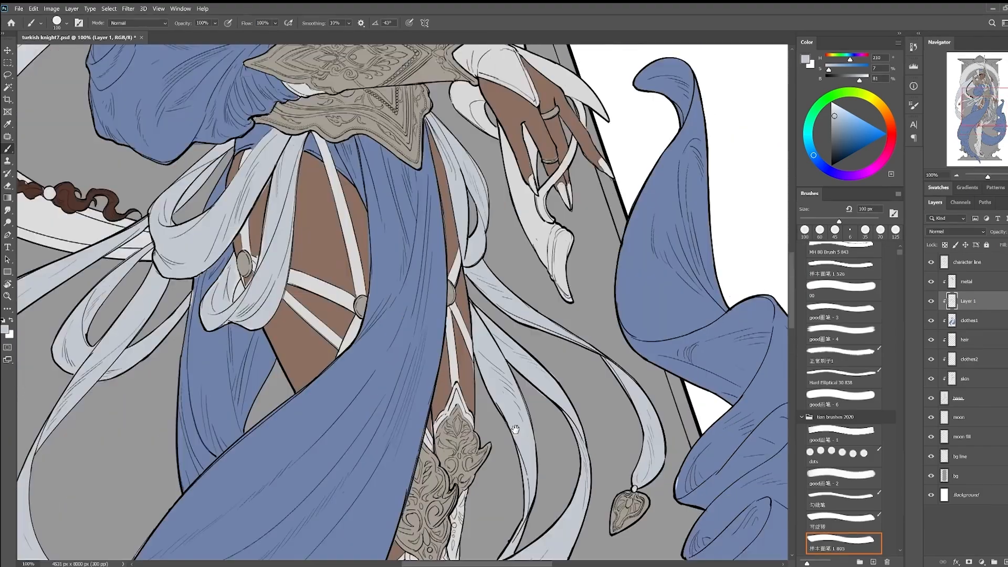
pyautogui.hotkey('ctrl', '-')
pyautogui.hotkey('ctrl', '-')
pyautogui.moveTo(475, 435); pyautogui.dragTo(517, 457)
pyautogui.press('Escape')
pyautogui.moveTo(511, 273)
pyautogui.mouseDown()
pyautogui.moveTo(512, 303)
pyautogui.moveTo(514, 292)
pyautogui.mouseUp()
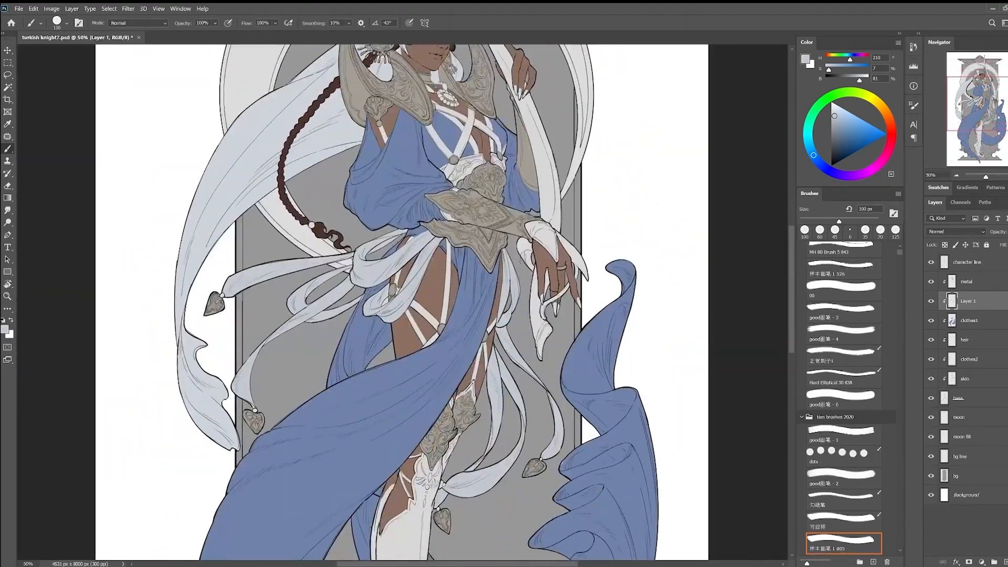
# Add a new clipped layer above Layer 1, choose dark blue (H 236, S 55, B 48) and undo the trial stroke
pyautogui.hotkey('ctrl', 'shift', 'alt', 'n')
pyautogui.click(850, 143)
pyautogui.click(825, 168)
pyautogui.click(853, 141)
pyautogui.moveTo(645, 190); pyautogui.dragTo(688, 285)
pyautogui.moveTo(501, 265)
pyautogui.mouseDown()
pyautogui.moveTo(538, 269)
pyautogui.moveTo(549, 345)
pyautogui.mouseUp()
pyautogui.hotkey('ctrl', 'z')
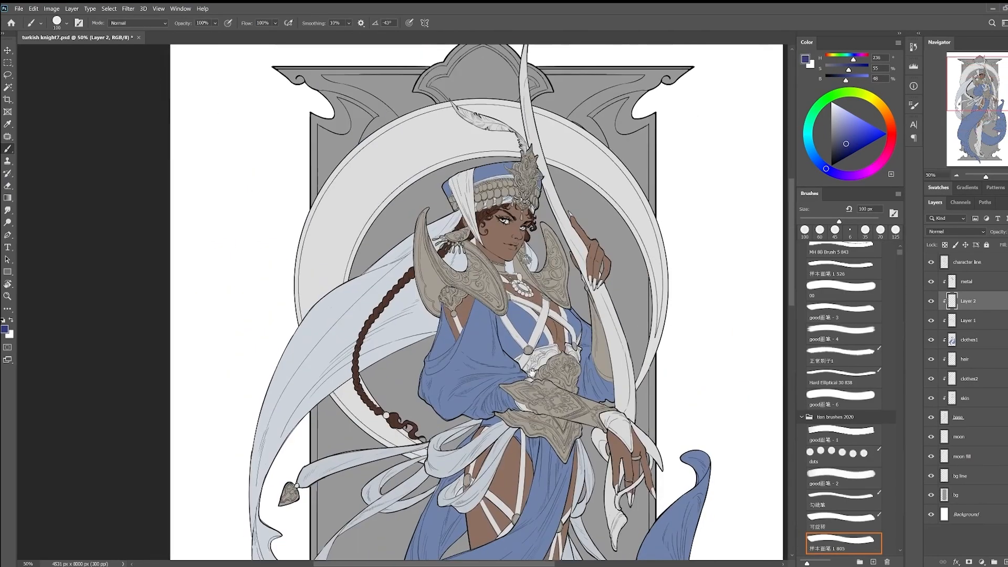
# Darken the blue to H 236, S 60, B 41, make a first stroke on the chest strap and rename the new layer belts
pyautogui.hotkey('ctrl', '-')
pyautogui.moveTo(571, 493); pyautogui.dragTo(572, 295)
pyautogui.hotkey('ctrl', '-')
pyautogui.hotkey('ctrl', '+')
pyautogui.hotkey('ctrl', '+')
pyautogui.moveTo(540, 52)
pyautogui.mouseDown()
pyautogui.moveTo(512, 205)
pyautogui.moveTo(531, 278)
pyautogui.mouseUp()
pyautogui.click(845, 148)
pyautogui.moveTo(541, 238); pyautogui.dragTo(529, 278)
pyautogui.write('belts')
pyautogui.press('Return')
pyautogui.hotkey('ctrl', '+')
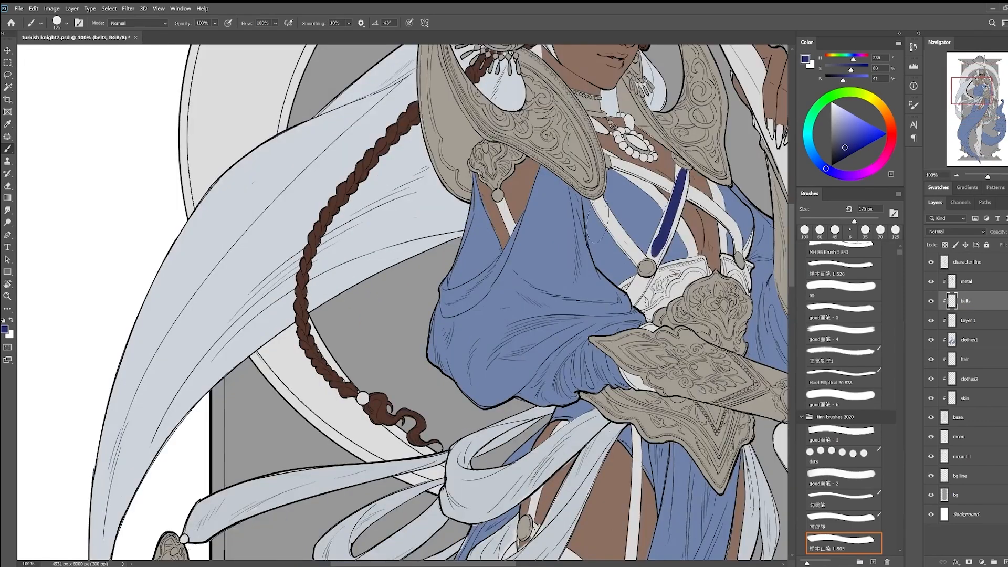
# Extend the dark blue fill along the diagonal chest strap with a 30 px brush
pyautogui.moveTo(623, 120); pyautogui.dragTo(454, 235)
pyautogui.press('[')
pyautogui.press('[')
pyautogui.press('[')
pyautogui.press('[')
pyautogui.press('[')
pyautogui.press('[')
pyautogui.press('[')
pyautogui.press('[')
pyautogui.press('[')
pyautogui.moveTo(509, 294); pyautogui.dragTo(510, 272)
pyautogui.moveTo(514, 266); pyautogui.dragTo(510, 273)
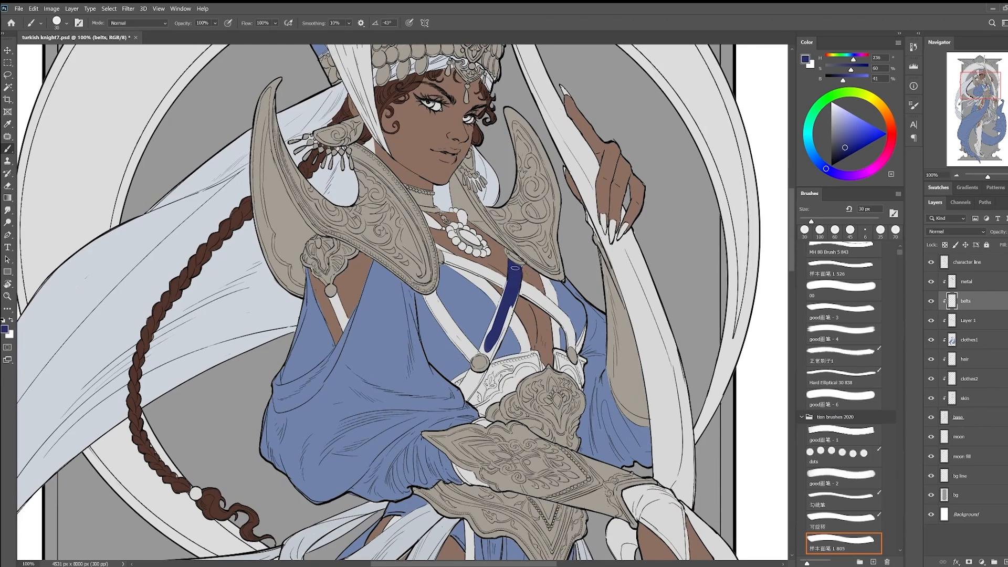
pyautogui.moveTo(516, 266); pyautogui.dragTo(527, 231)
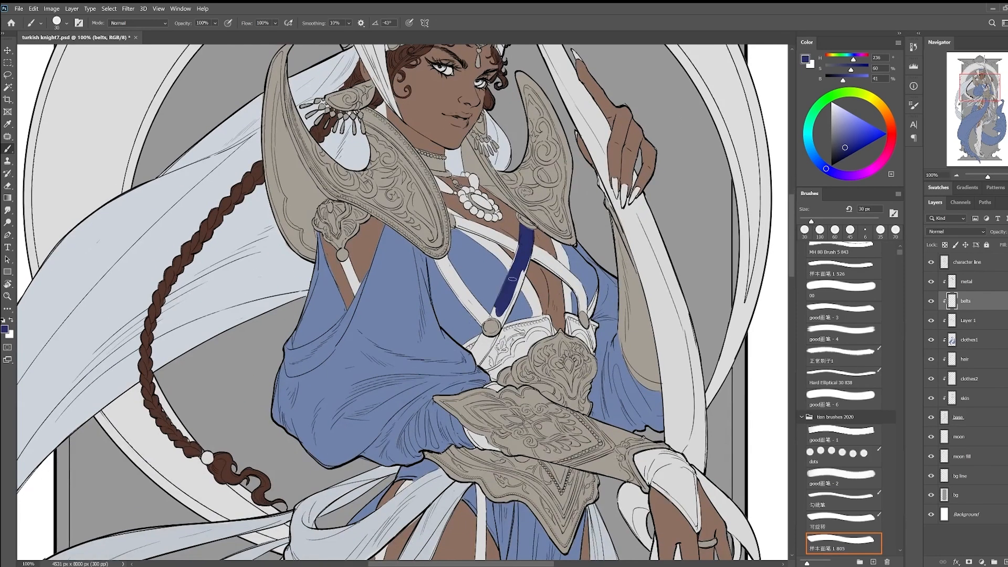
pyautogui.moveTo(501, 300); pyautogui.dragTo(468, 341)
# Fill the chest strap's lower end at the round stud and its remaining edge gaps with dark blue
pyautogui.hotkey('ctrl', '+')
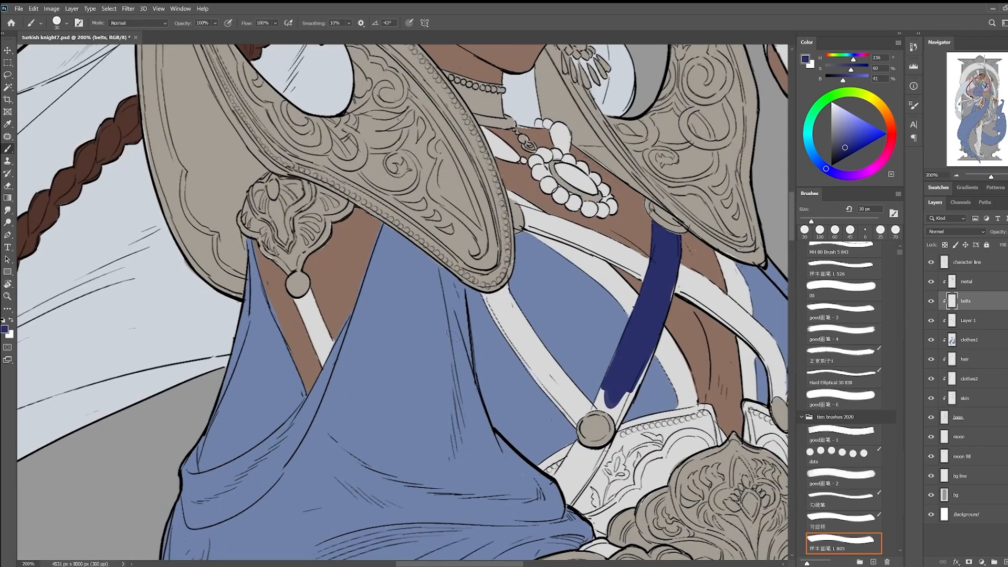
pyautogui.moveTo(614, 396); pyautogui.dragTo(600, 381)
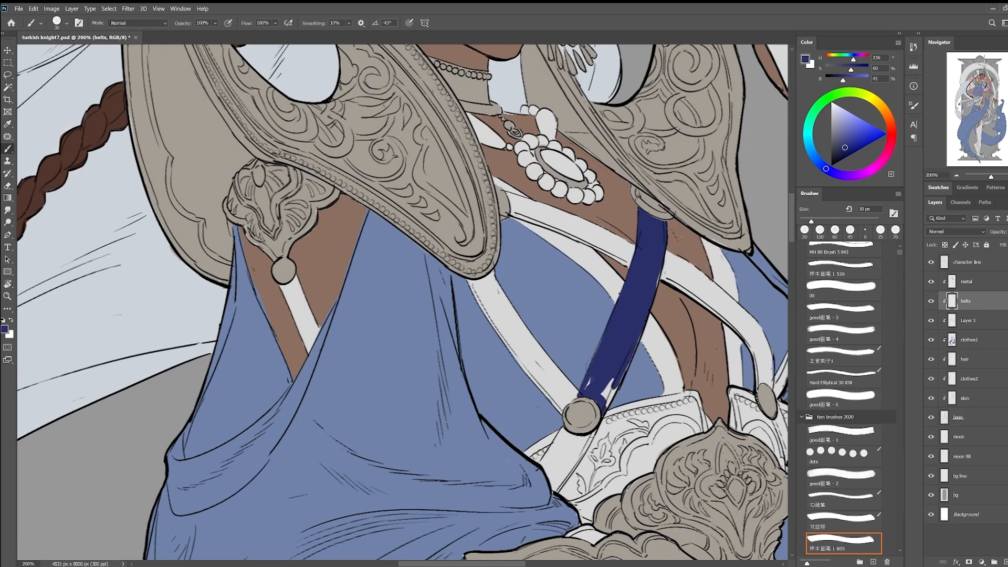
pyautogui.moveTo(655, 274); pyautogui.dragTo(669, 219)
pyautogui.moveTo(580, 397); pyautogui.dragTo(601, 356)
pyautogui.moveTo(597, 336)
pyautogui.mouseDown()
pyautogui.moveTo(611, 345)
pyautogui.moveTo(581, 374)
pyautogui.mouseUp()
pyautogui.moveTo(608, 315)
pyautogui.mouseDown()
pyautogui.moveTo(589, 329)
pyautogui.moveTo(582, 382)
pyautogui.mouseUp()
# Fill the second chest strap at the round stud and the strap end just beyond it with dark blue, using a 20 px brush
pyautogui.press('r')
pyautogui.moveTo(499, 481)
pyautogui.mouseDown()
pyautogui.moveTo(599, 218)
pyautogui.moveTo(584, 267)
pyautogui.mouseUp()
pyautogui.press('space')
pyautogui.press(']')
pyautogui.press(']')
pyautogui.press(']')
pyautogui.moveTo(436, 297); pyautogui.dragTo(555, 220)
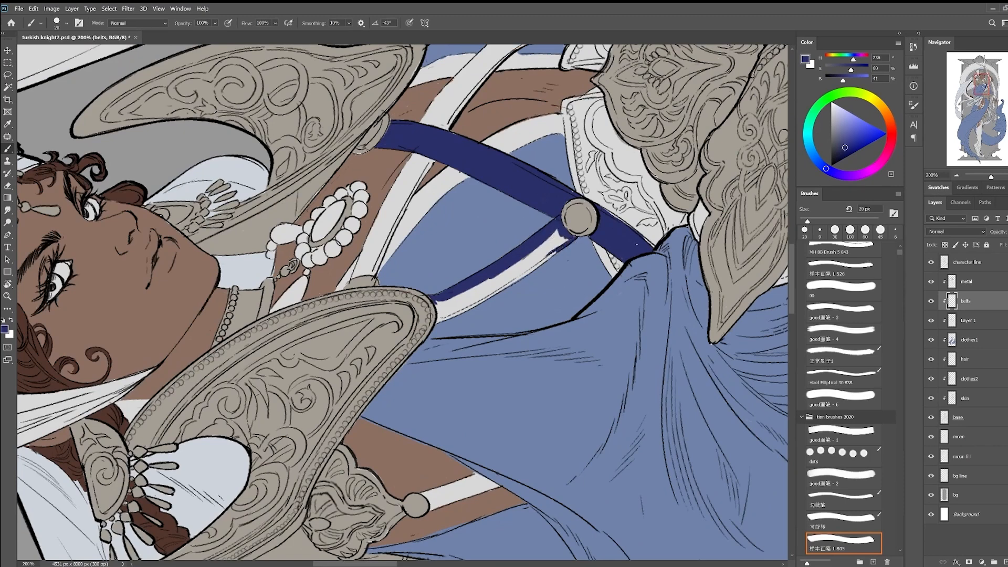
pyautogui.moveTo(483, 295)
pyautogui.mouseDown()
pyautogui.moveTo(546, 251)
pyautogui.moveTo(554, 234)
pyautogui.mouseUp()
pyautogui.moveTo(640, 237); pyautogui.dragTo(652, 247)
# Fill the narrower strap crossing the upper chest beside the pearl brooch with dark blue, out to its ends
pyautogui.press('space')
pyautogui.moveTo(510, 183)
pyautogui.mouseDown()
pyautogui.moveTo(450, 308)
pyautogui.moveTo(522, 272)
pyautogui.mouseUp()
pyautogui.moveTo(441, 252)
pyautogui.mouseDown()
pyautogui.moveTo(387, 360)
pyautogui.moveTo(401, 300)
pyautogui.mouseUp()
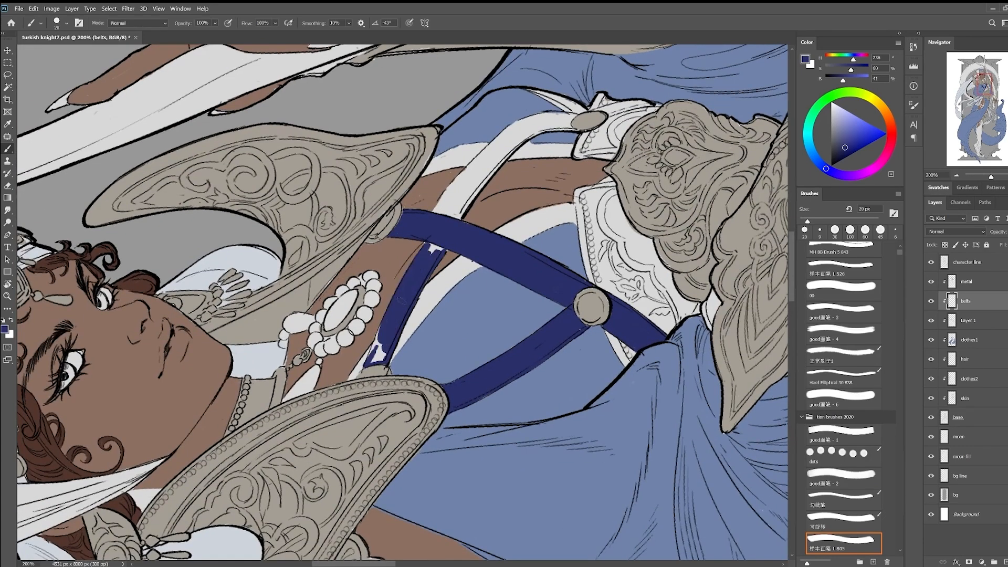
pyautogui.moveTo(463, 210); pyautogui.dragTo(392, 305)
pyautogui.moveTo(386, 307); pyautogui.dragTo(438, 237)
pyautogui.moveTo(399, 284)
pyautogui.mouseDown()
pyautogui.moveTo(455, 224)
pyautogui.moveTo(382, 213)
pyautogui.moveTo(423, 323)
pyautogui.mouseUp()
pyautogui.press('r')
pyautogui.press('space')
pyautogui.moveTo(441, 283)
pyautogui.mouseDown()
pyautogui.moveTo(406, 322)
pyautogui.moveTo(412, 311)
pyautogui.moveTo(395, 346)
pyautogui.moveTo(399, 362)
pyautogui.mouseUp()
# Fill the short hip strap above the round stud, between the ribbon loops, with dark blue
pyautogui.press('Escape')
pyautogui.press('space')
pyautogui.moveTo(378, 160)
pyautogui.mouseDown()
pyautogui.moveTo(389, 348)
pyautogui.moveTo(336, 283)
pyautogui.moveTo(361, 379)
pyautogui.mouseUp()
pyautogui.press('h')
pyautogui.moveTo(352, 332); pyautogui.dragTo(367, 398)
pyautogui.press('space')
pyautogui.moveTo(357, 380); pyautogui.dragTo(366, 401)
pyautogui.press('space')
pyautogui.moveTo(362, 411); pyautogui.dragTo(372, 393)
pyautogui.press('space')
pyautogui.moveTo(364, 380)
pyautogui.mouseDown()
pyautogui.moveTo(344, 473)
pyautogui.moveTo(383, 534)
pyautogui.mouseUp()
pyautogui.moveTo(506, 432); pyautogui.dragTo(493, 131)
pyautogui.moveTo(567, 472); pyautogui.dragTo(551, 196)
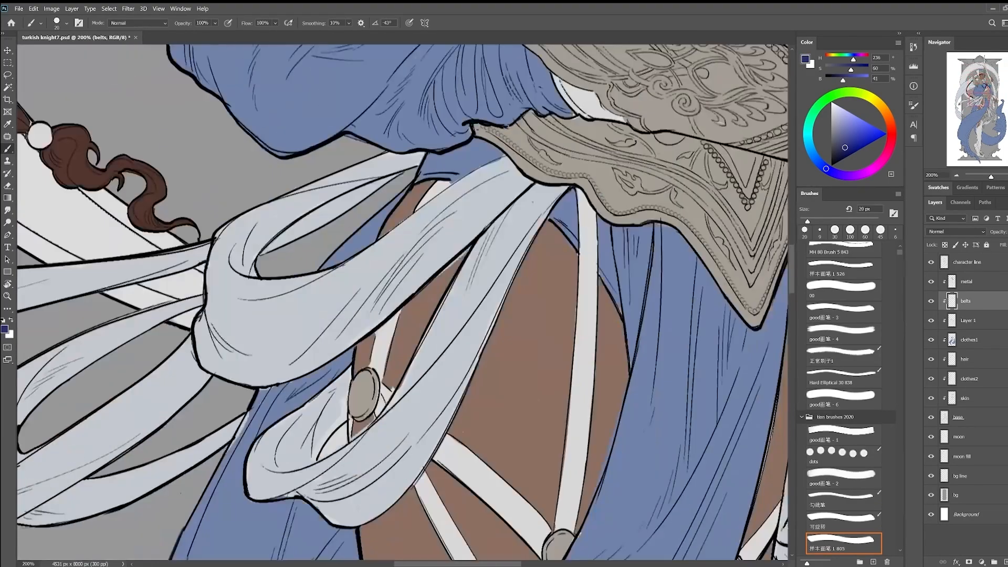
pyautogui.moveTo(397, 313); pyautogui.dragTo(379, 375)
pyautogui.moveTo(379, 368); pyautogui.dragTo(387, 340)
# Select the ribbons' layer, Layer 1, and rename it clothes3
pyautogui.press('space')
pyautogui.moveTo(329, 418); pyautogui.dragTo(357, 426)
pyautogui.keyDown('ctrl'); pyautogui.rightClick(358, 425); pyautogui.keyUp('ctrl')
pyautogui.click(379, 433)
pyautogui.write('clothes')
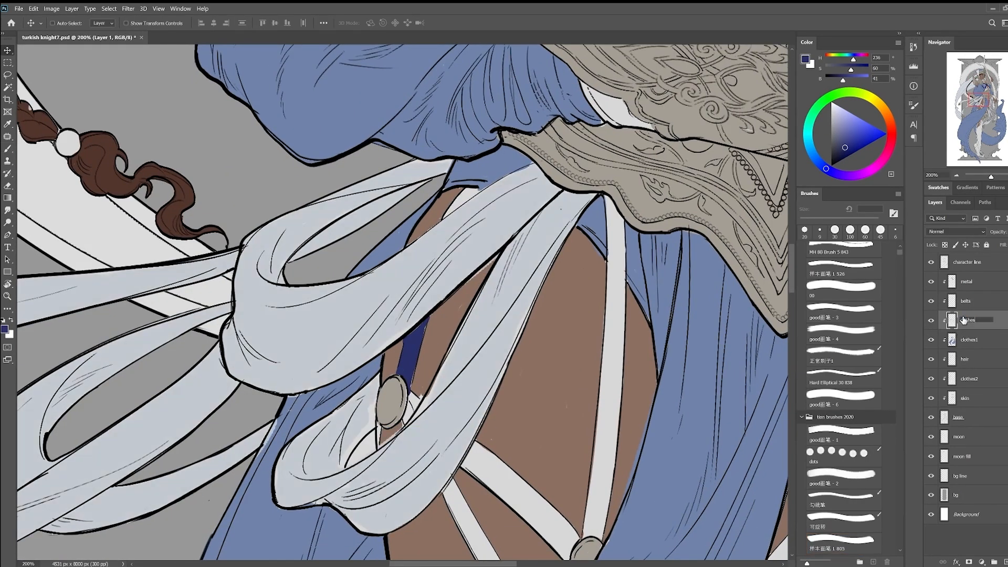
pyautogui.write('3')
pyautogui.press('Return')
# Sample the pale ribbon colour and touch up the ribbon loop around the hip stud with brush and eraser on clothes3
pyautogui.press('b')
pyautogui.keyDown('alt'); pyautogui.click(334, 418); pyautogui.keyUp('alt')
pyautogui.moveTo(333, 417); pyautogui.dragTo(411, 329)
pyautogui.press('e')
pyautogui.press('b')
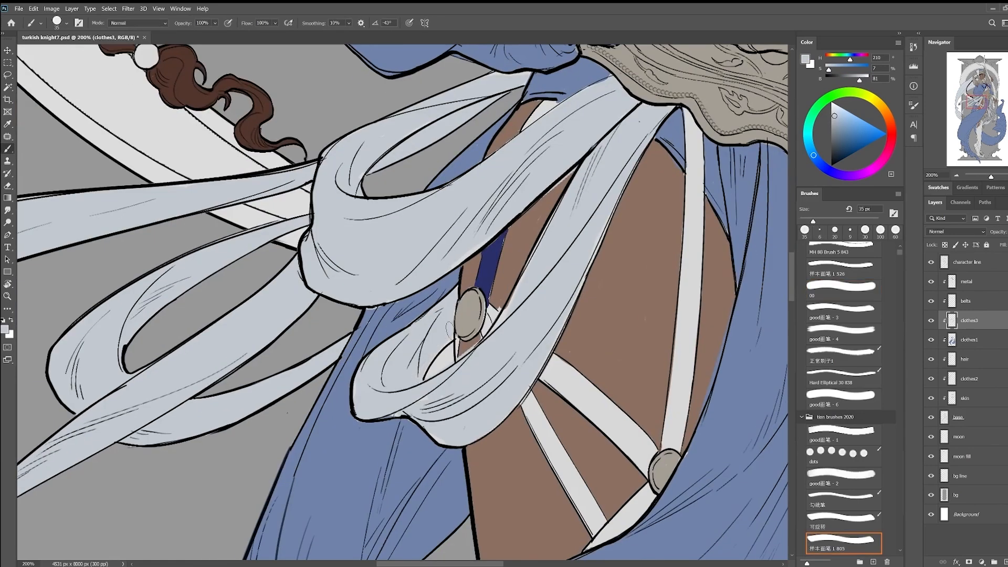
pyautogui.moveTo(587, 262); pyautogui.dragTo(471, 414)
pyautogui.press('e')
pyautogui.press('b')
pyautogui.moveTo(409, 468)
pyautogui.mouseDown()
pyautogui.moveTo(434, 373)
pyautogui.moveTo(416, 239)
pyautogui.mouseUp()
# Patch the gap inside the hip ribbon loop with sampled skirt blue on clothes1 and retouch the ribbon with its own colour on clothes3
pyautogui.click(968, 339)
pyautogui.keyDown('alt'); pyautogui.click(328, 229); pyautogui.keyUp('alt')
pyautogui.moveTo(341, 267)
pyautogui.mouseDown()
pyautogui.moveTo(322, 294)
pyautogui.moveTo(336, 279)
pyautogui.mouseUp()
pyautogui.click(968, 321)
pyautogui.keyDown('alt'); pyautogui.click(404, 226); pyautogui.keyUp('alt')
pyautogui.moveTo(406, 210); pyautogui.dragTo(362, 311)
pyautogui.press('e')
# Sample the skin tone on the skin layer, and clean the skirt's edge along the thigh on clothes1 with eraser and sampled blue
pyautogui.keyDown('ctrl'); pyautogui.click(484, 259); pyautogui.keyUp('ctrl')
pyautogui.press('b')
pyautogui.keyDown('alt'); pyautogui.click(378, 294); pyautogui.keyUp('alt')
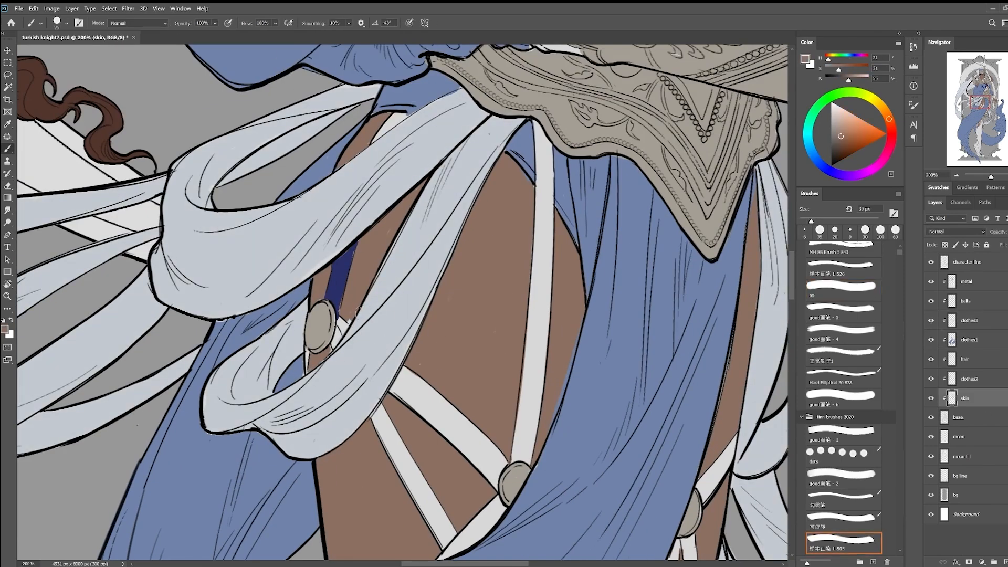
pyautogui.click(981, 339)
pyautogui.press('e')
pyautogui.moveTo(570, 365); pyautogui.dragTo(561, 397)
pyautogui.press('b')
pyautogui.keyDown('alt'); pyautogui.click(580, 362); pyautogui.keyUp('alt')
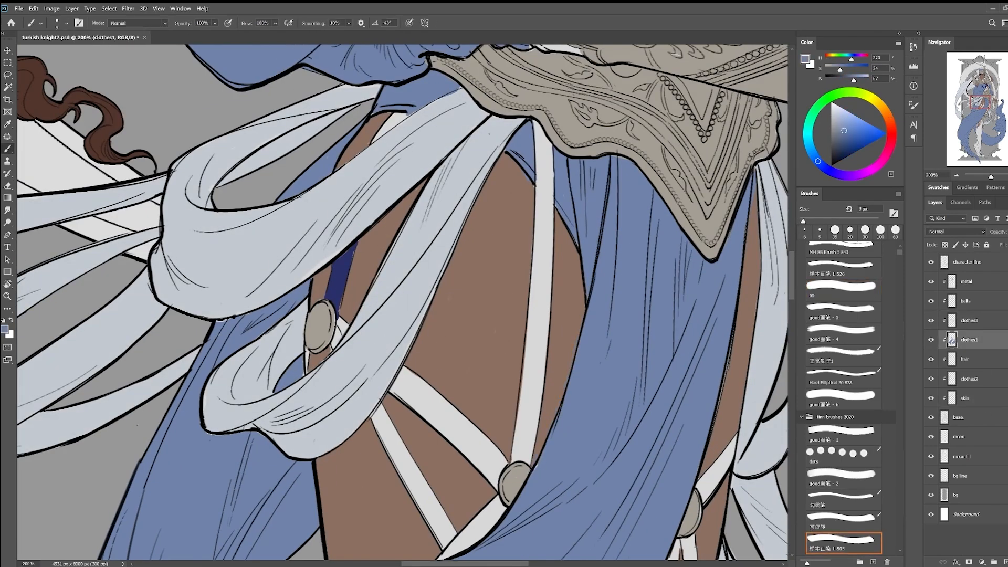
# Sample the dark blue on the belts layer and fill the strap piece below the waist and the hip strap's edges with a 10 px brush
pyautogui.click(977, 301)
pyautogui.keyDown('alt'); pyautogui.click(341, 267); pyautogui.keyUp('alt')
pyautogui.moveTo(343, 103); pyautogui.dragTo(302, 244)
pyautogui.moveTo(337, 277); pyautogui.dragTo(368, 254)
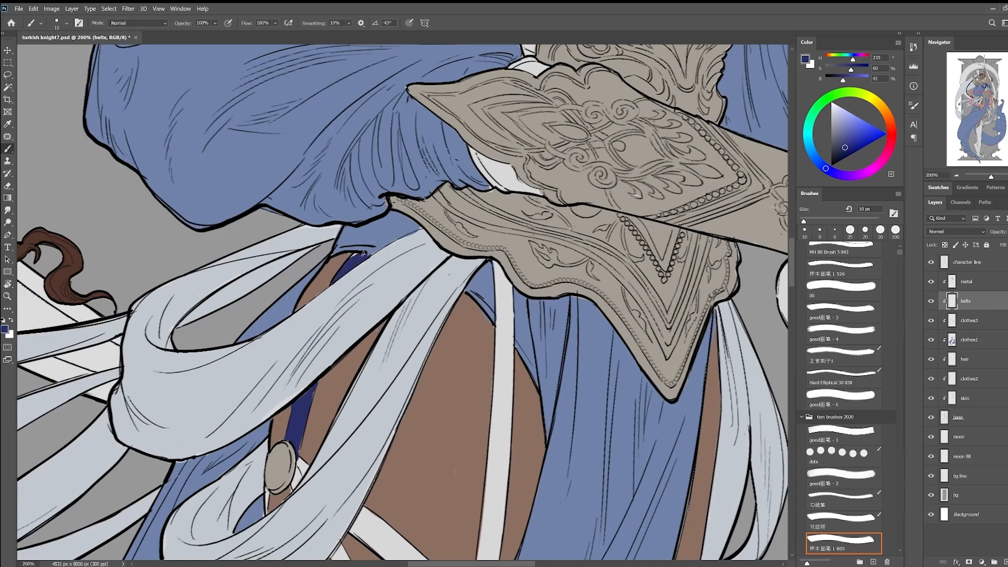
pyautogui.moveTo(313, 383); pyautogui.dragTo(376, 299)
pyautogui.press('e')
pyautogui.press('b')
pyautogui.moveTo(329, 402)
pyautogui.mouseDown()
pyautogui.moveTo(328, 424)
pyautogui.moveTo(330, 404)
pyautogui.mouseUp()
# Fill the long strap running down the thigh with dark blue, using a larger brush and a smaller one near its end
pyautogui.moveTo(372, 413); pyautogui.dragTo(349, 291)
pyautogui.press(']')
pyautogui.press(']')
pyautogui.press(']')
pyautogui.moveTo(379, 336)
pyautogui.mouseDown()
pyautogui.moveTo(374, 359)
pyautogui.moveTo(444, 478)
pyautogui.mouseUp()
pyautogui.moveTo(495, 433); pyautogui.dragTo(450, 478)
pyautogui.press('[')
pyautogui.press('[')
pyautogui.moveTo(444, 485)
pyautogui.mouseDown()
pyautogui.moveTo(436, 492)
pyautogui.moveTo(498, 435)
pyautogui.moveTo(471, 472)
pyautogui.mouseUp()
# Continue the dark blue fill along the diagonal thigh straps that meet at the round stud
pyautogui.moveTo(472, 472)
pyautogui.mouseDown()
pyautogui.moveTo(496, 463)
pyautogui.moveTo(581, 251)
pyautogui.mouseUp()
pyautogui.press('r')
pyautogui.moveTo(522, 210); pyautogui.dragTo(416, 291)
pyautogui.moveTo(415, 292)
pyautogui.mouseDown()
pyautogui.moveTo(539, 215)
pyautogui.moveTo(399, 287)
pyautogui.moveTo(444, 247)
pyautogui.moveTo(404, 281)
pyautogui.moveTo(540, 214)
pyautogui.moveTo(525, 220)
pyautogui.mouseUp()
pyautogui.press('r')
pyautogui.press(']')
pyautogui.press(']')
pyautogui.press(']')
pyautogui.moveTo(368, 446)
pyautogui.mouseDown()
pyautogui.moveTo(370, 433)
pyautogui.moveTo(546, 293)
pyautogui.moveTo(599, 268)
pyautogui.mouseUp()
# Select the remaining white thigh strap areas with the Magic Wand on the character line layer
pyautogui.hotkey('alt', ']')
pyautogui.hotkey('alt', ']')
pyautogui.scroll(3, 603, 265)
pyautogui.press('w')
pyautogui.click(653, 202)
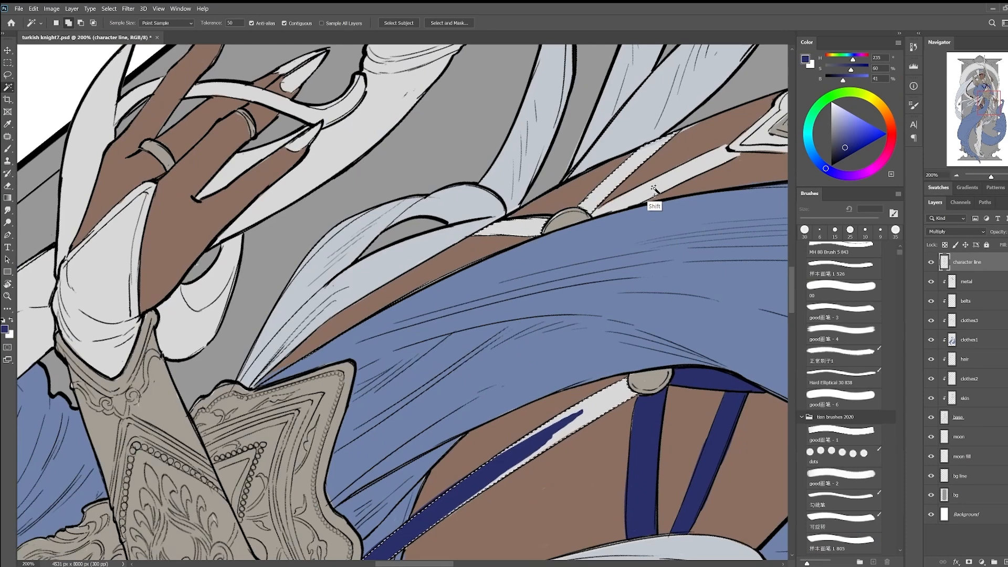
# Paint the selected thigh straps dark blue on the belts layer, deselect and reduce the brush to 15 px
pyautogui.click(965, 301)
pyautogui.press('b')
pyautogui.moveTo(493, 475)
pyautogui.mouseDown()
pyautogui.moveTo(630, 389)
pyautogui.moveTo(546, 516)
pyautogui.mouseUp()
pyautogui.moveTo(499, 336); pyautogui.dragTo(577, 268)
pyautogui.moveTo(454, 353); pyautogui.dragTo(399, 362)
pyautogui.hotkey('ctrl', 'd')
pyautogui.moveTo(517, 336); pyautogui.dragTo(635, 287)
pyautogui.press('[')
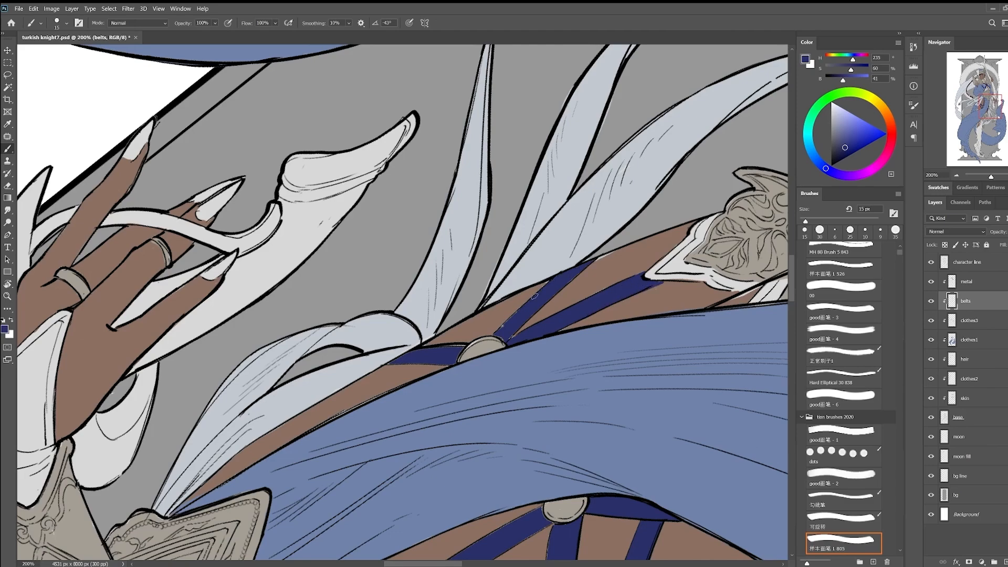
# Recolour the belts from dark blue to reddish brown with a Hue/Saturation adjustment
pyautogui.press('Escape')
pyautogui.hotkey('ctrl', '-')
pyautogui.hotkey('ctrl', '-')
pyautogui.hotkey('ctrl', '-')
pyautogui.hotkey('ctrl', '-')
pyautogui.hotkey('ctrl', 'u')
pyautogui.moveTo(215, 436); pyautogui.dragTo(168, 436)
pyautogui.moveTo(214, 459); pyautogui.dragTo(235, 459)
pyautogui.moveTo(215, 483); pyautogui.dragTo(194, 483)
pyautogui.moveTo(169, 435); pyautogui.dragTo(240, 459)
pyautogui.hotkey('shift', 'Down')
pyautogui.moveTo(188, 486); pyautogui.dragTo(204, 485)
pyautogui.click(223, 459)
pyautogui.moveTo(255, 435); pyautogui.dragTo(256, 440)
pyautogui.press('Return')
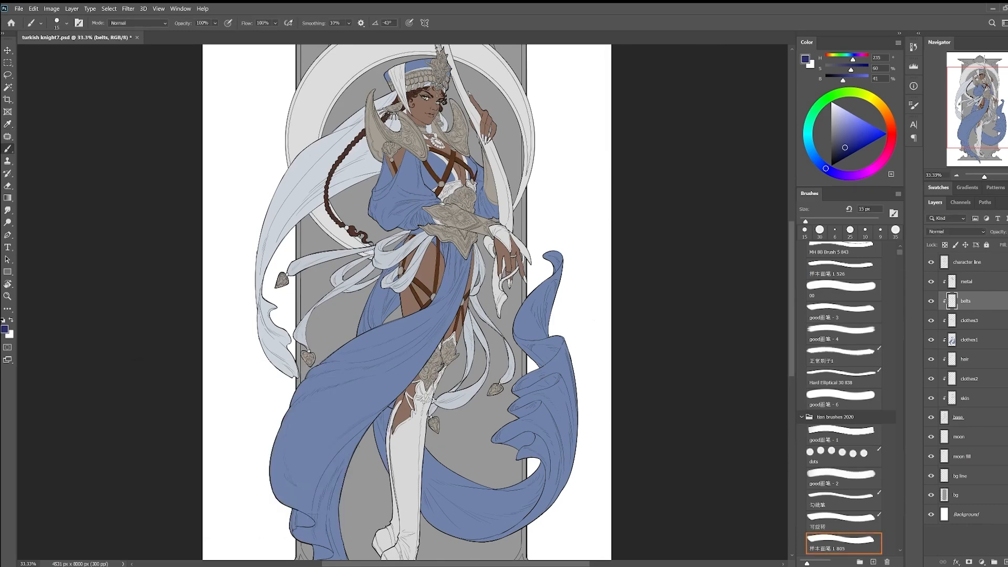
# Recolour the metal layer to a dark olive gold with Hue/Saturation, adjusting hue and saturation and lowering the lightness
pyautogui.moveTo(526, 421)
pyautogui.mouseDown()
pyautogui.moveTo(552, 348)
pyautogui.moveTo(528, 415)
pyautogui.mouseUp()
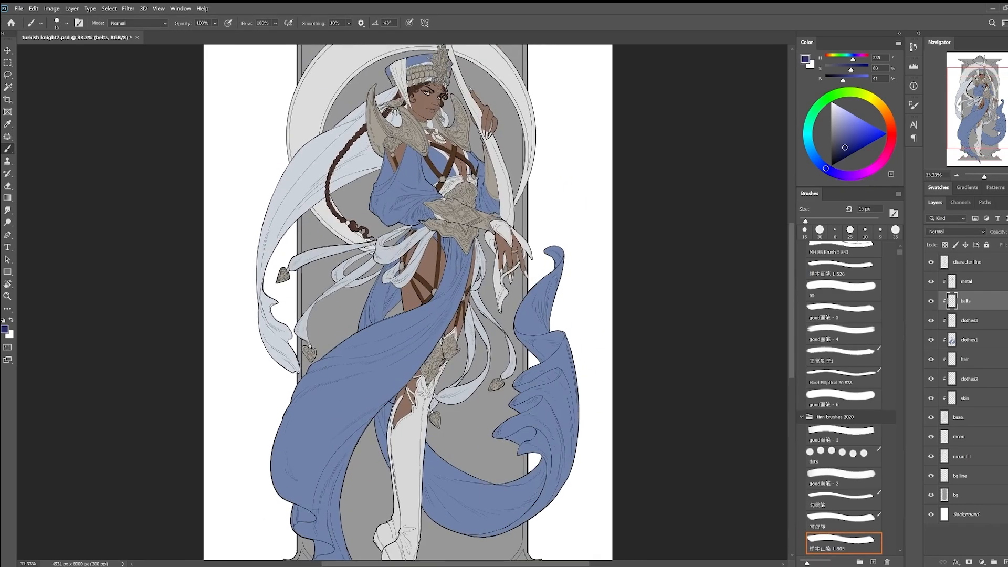
pyautogui.scroll(-1, 528, 414)
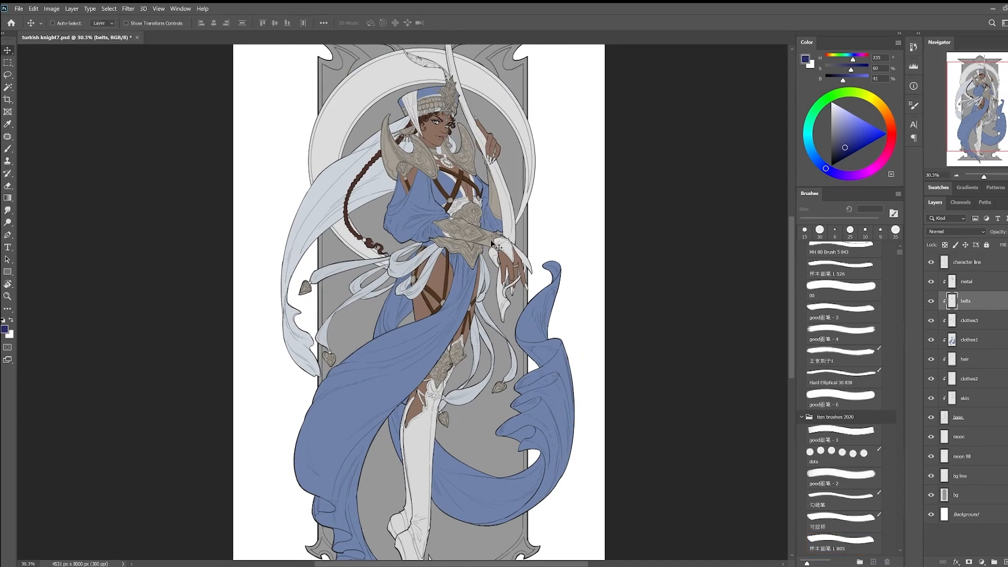
pyautogui.keyDown('ctrl'); pyautogui.click(462, 252); pyautogui.keyUp('ctrl')
pyautogui.hotkey('ctrl', 'u')
pyautogui.moveTo(214, 435)
pyautogui.mouseDown()
pyautogui.moveTo(249, 460)
pyautogui.moveTo(217, 435)
pyautogui.mouseUp()
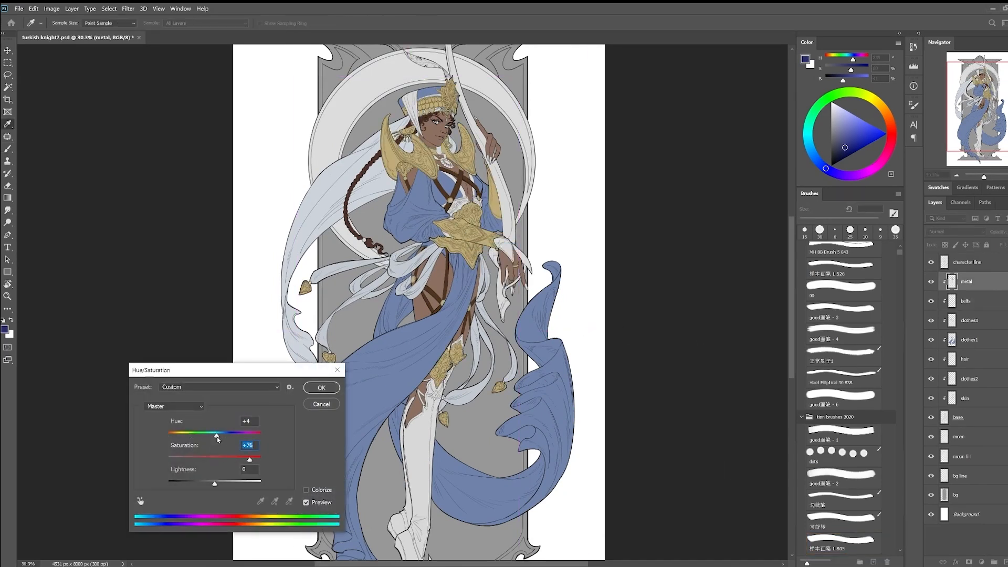
pyautogui.moveTo(214, 483); pyautogui.dragTo(203, 482)
pyautogui.moveTo(217, 435); pyautogui.dragTo(217, 447)
pyautogui.moveTo(202, 483); pyautogui.dragTo(244, 460)
pyautogui.click(320, 388)
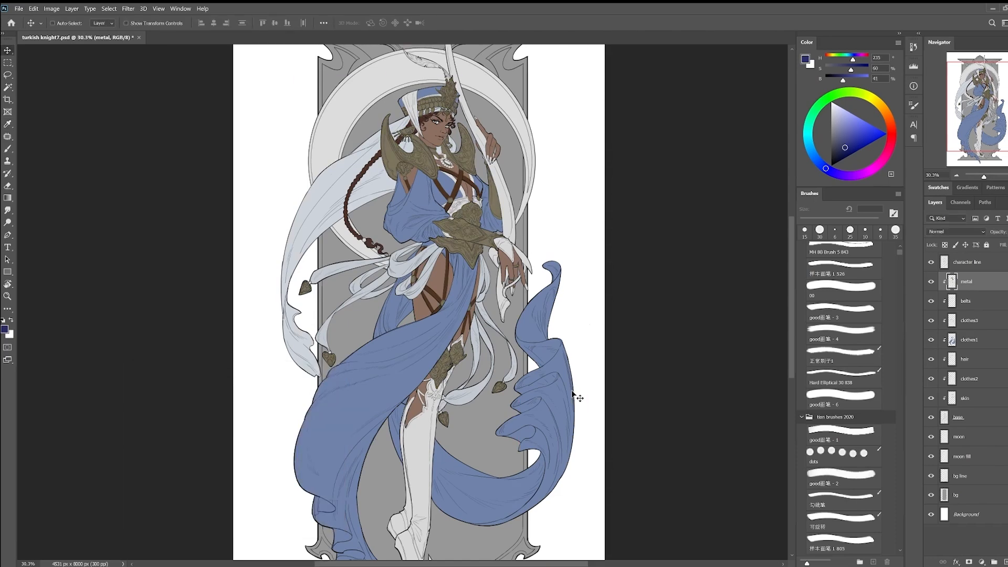
# Colorize the bg layer dark blue with Hue/Saturation at hue 233, saturation 22 and lightness -40
pyautogui.click(973, 502)
pyautogui.hotkey('ctrl', 'u')
pyautogui.click(306, 489)
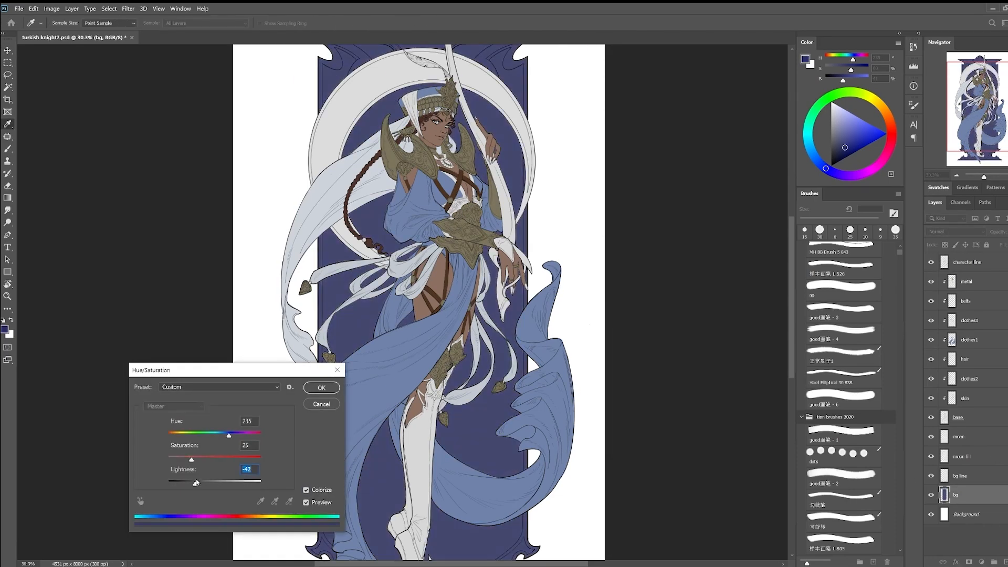
pyautogui.moveTo(195, 460)
pyautogui.mouseDown()
pyautogui.moveTo(197, 436)
pyautogui.moveTo(228, 439)
pyautogui.moveTo(223, 461)
pyautogui.moveTo(194, 460)
pyautogui.moveTo(196, 482)
pyautogui.moveTo(189, 460)
pyautogui.mouseUp()
pyautogui.hotkey('ctrl', '-')
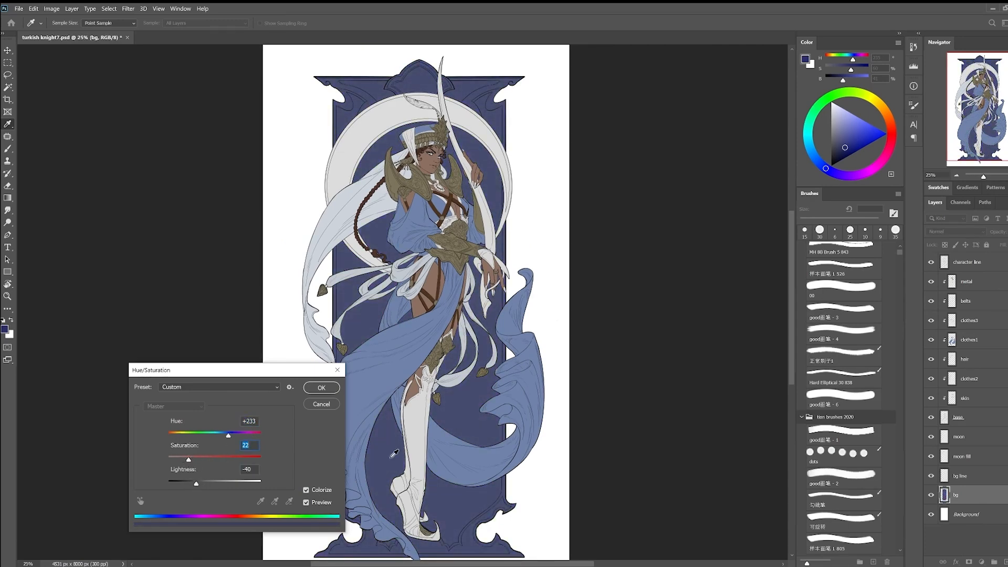
pyautogui.press('Return')
# Colorize the moon fill layer a pale lavender blue with Hue/Saturation
pyautogui.click(962, 456)
pyautogui.hotkey('ctrl', 'u')
pyautogui.click(306, 489)
pyautogui.moveTo(191, 459); pyautogui.dragTo(212, 482)
pyautogui.moveTo(229, 435); pyautogui.dragTo(227, 435)
pyautogui.click(322, 391)
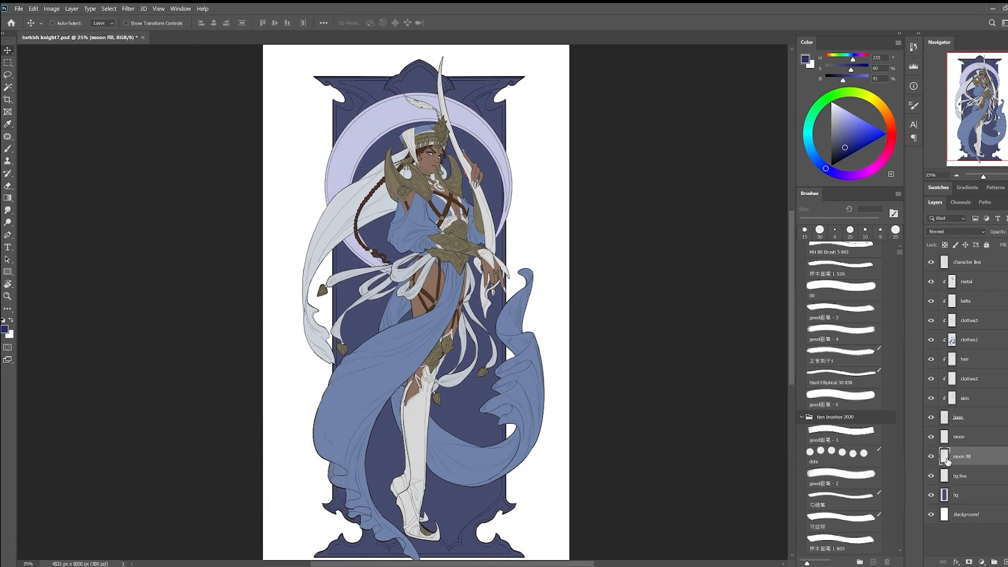
# Select only the moon's thin rim by loading the moon fill layer's outline and subtracting the crescent's interior
pyautogui.click(958, 437)
pyautogui.press('w')
pyautogui.click(370, 124)
pyautogui.click(974, 454)
pyautogui.click(960, 440)
pyautogui.keyDown('ctrl'); pyautogui.click(945, 457); pyautogui.keyUp('ctrl')
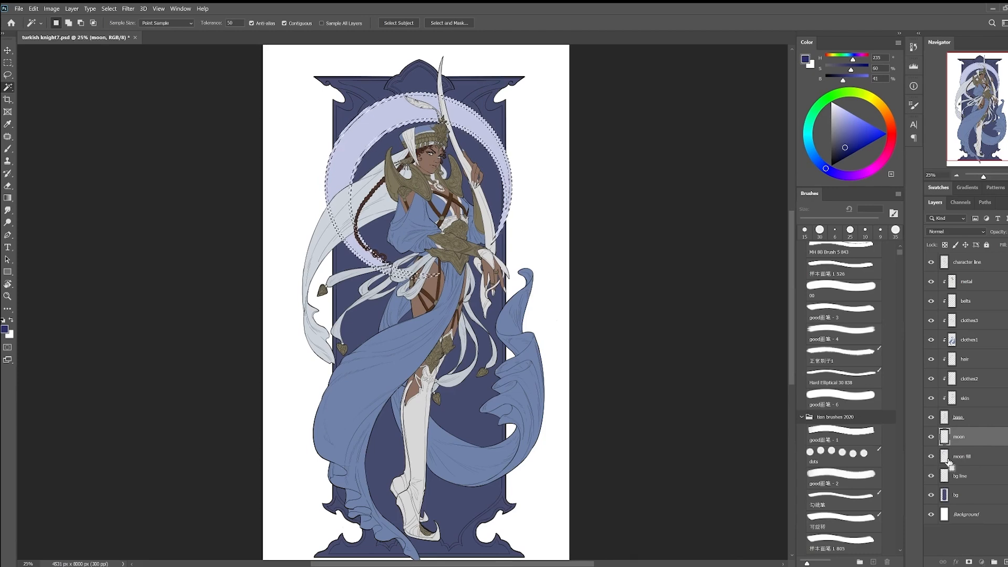
pyautogui.keyDown('alt'); pyautogui.click(376, 125); pyautogui.keyUp('alt')
# Add a new layer above moon fill and fill the rim with olive gold sampled from the metal belt (H 45, S 26, B 49)
pyautogui.click(991, 460)
pyautogui.hotkey('ctrl', 'shift', 'alt', 'n')
pyautogui.press('i')
pyautogui.click(455, 244)
pyautogui.hotkey('alt', 'BackSpace')
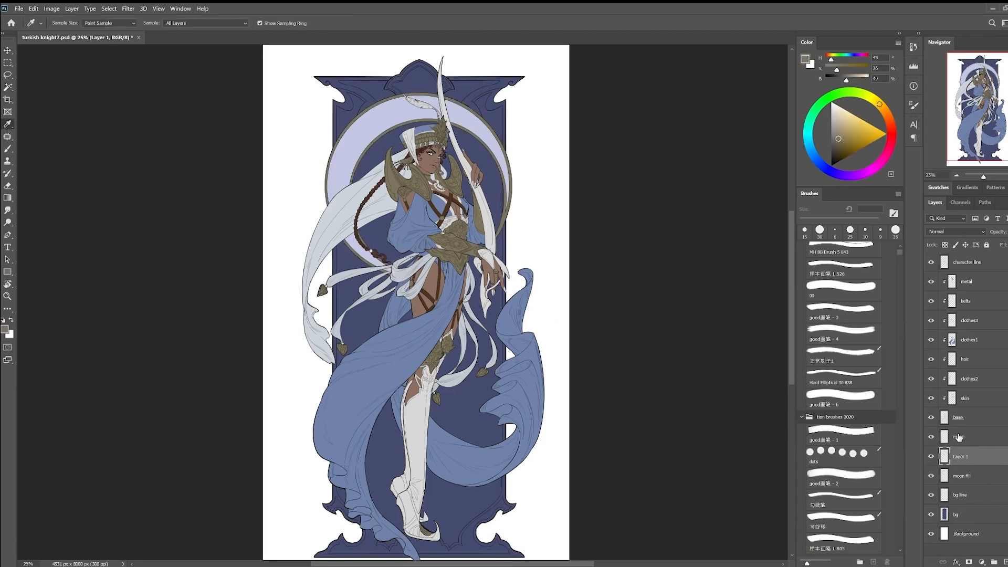
# Add a new layer directly above bg, load the bg shape as a selection, and try filling it with the olive gold
pyautogui.click(960, 495)
pyautogui.hotkey('ctrl', 'shift', 'alt', 'n')
pyautogui.keyDown('ctrl'); pyautogui.click(945, 534); pyautogui.keyUp('ctrl')
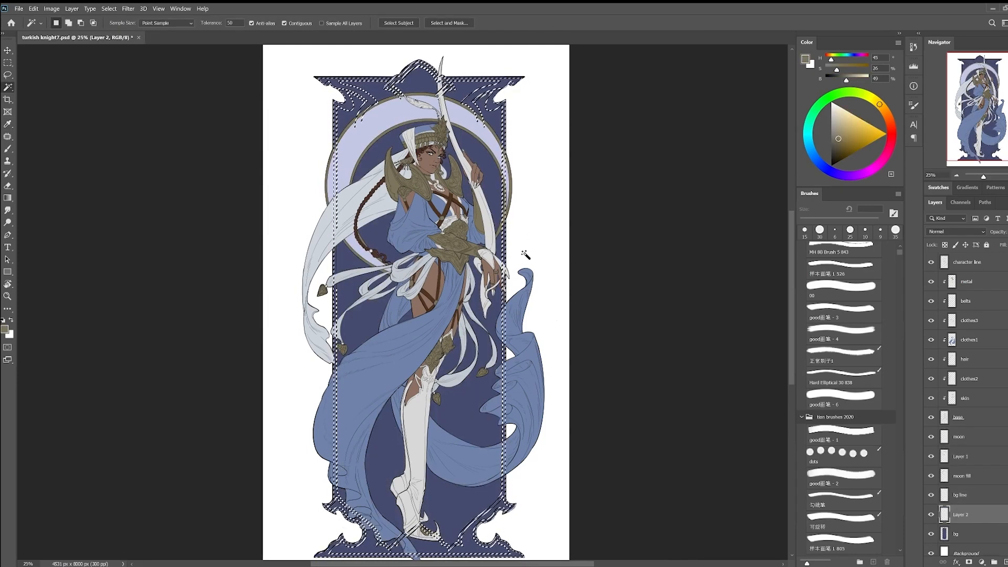
pyautogui.hotkey('alt', 'BackSpace')
pyautogui.hotkey('ctrl', 'z')
pyautogui.hotkey('ctrl', 'z')
# Fill the frame's border bands with olive gold (H 45, S 26, B 49) on the new layer and gather the figure's layers into a character group
pyautogui.moveTo(476, 418); pyautogui.dragTo(514, 312)
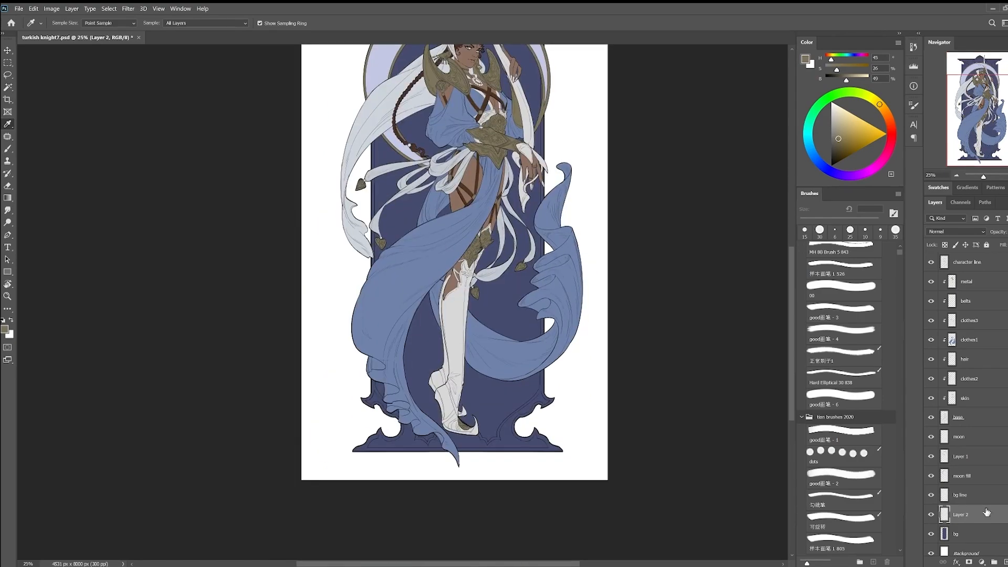
pyautogui.click(986, 495)
pyautogui.press('w')
pyautogui.hotkey('ctrl', '+')
pyautogui.moveTo(647, 443); pyautogui.dragTo(596, 294)
pyautogui.hotkey('ctrl', '+')
pyautogui.hotkey('ctrl', '+')
pyautogui.moveTo(602, 347); pyautogui.dragTo(619, 378)
pyautogui.click(981, 417)
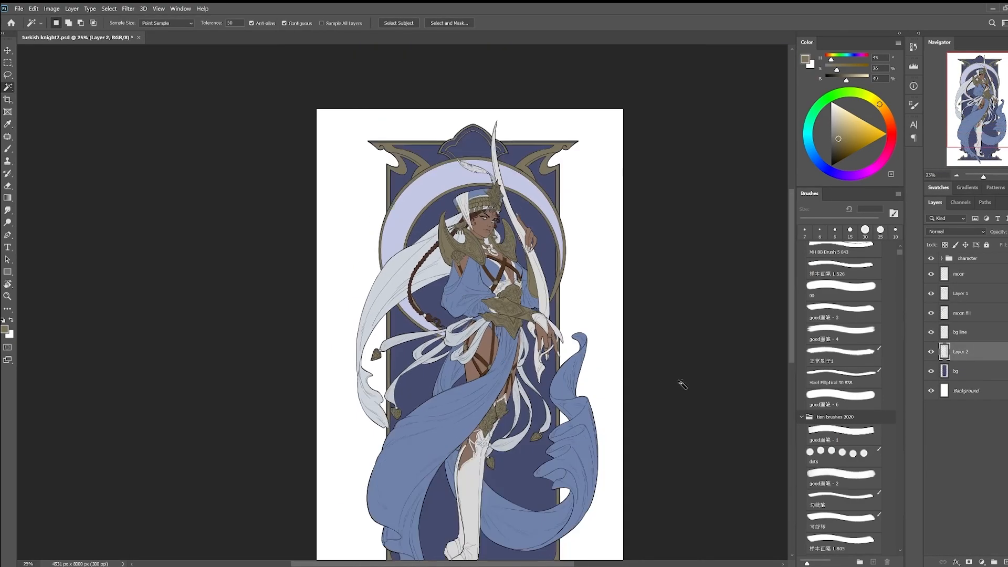
pyautogui.hotkey('alt', 'BackSpace')
pyautogui.hotkey('ctrl', 'd')
# Darken the gold with Hue/Saturation and fill the frame's ornamental corner panels with dark olive (H 44, S 26, B 35) on a separate layer
pyautogui.hotkey('ctrl', 'u')
pyautogui.moveTo(214, 482); pyautogui.dragTo(202, 482)
pyautogui.press('Return')
pyautogui.moveTo(582, 166); pyautogui.dragTo(606, 166)
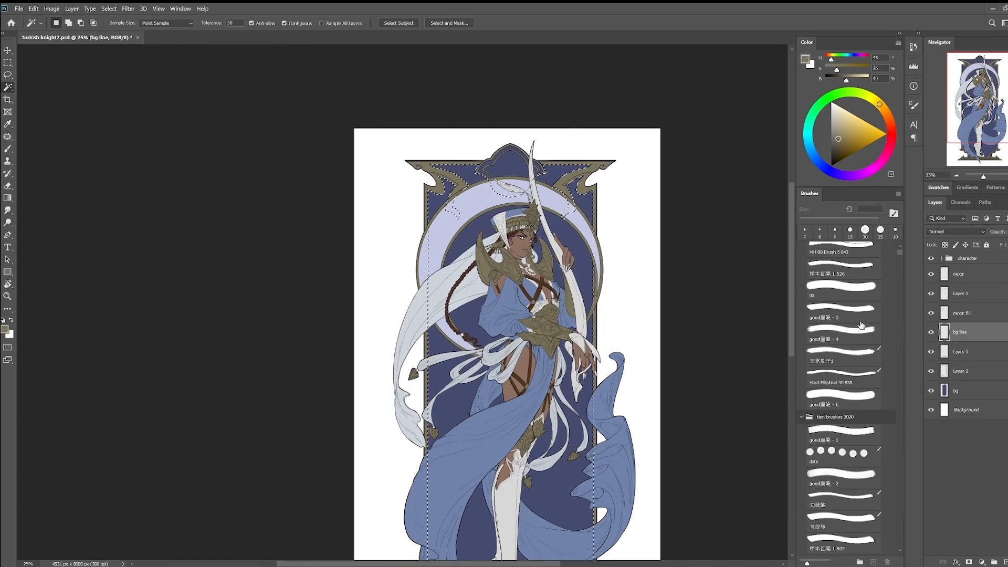
pyautogui.click(930, 293)
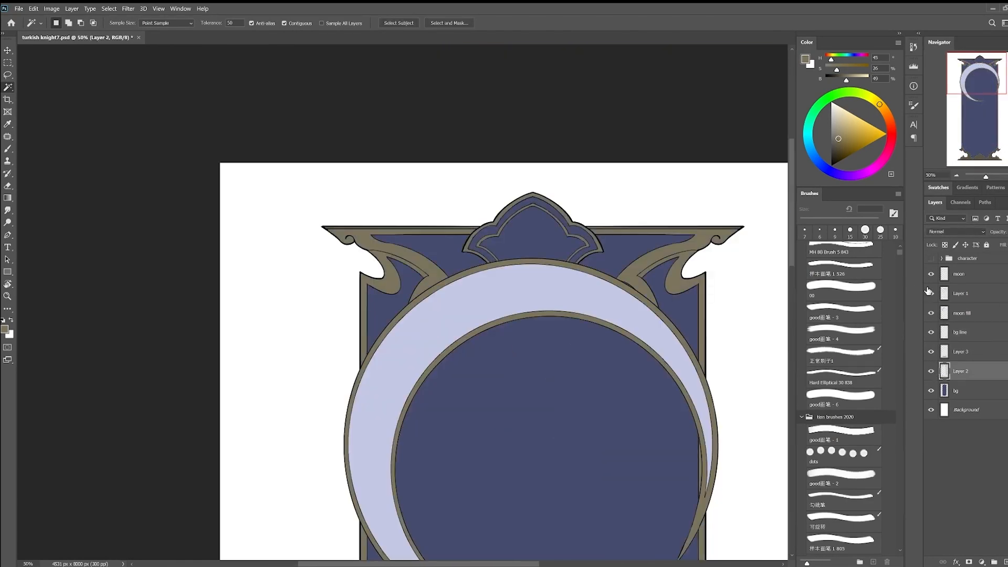
pyautogui.press('b')
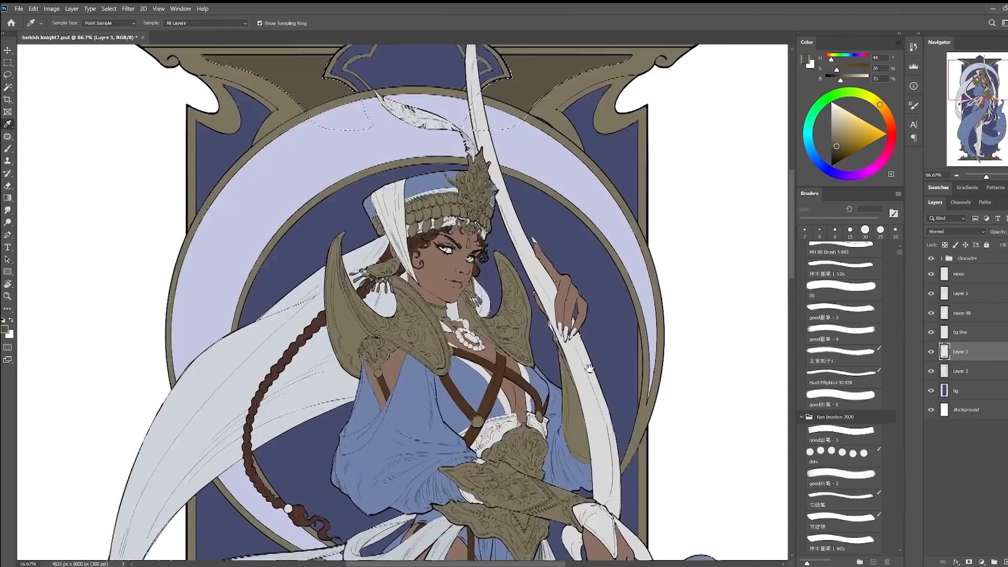
# Fill the outer band of the frame's pointed top crest with the same dark olive on the dark frame layer, and save the file
pyautogui.hotkey('ctrl', '-')
pyautogui.hotkey('ctrl', '-')
pyautogui.moveTo(630, 239); pyautogui.dragTo(674, 162)
pyautogui.click(968, 391)
pyautogui.click(956, 368)
pyautogui.click(551, 61)
pyautogui.click(961, 351)
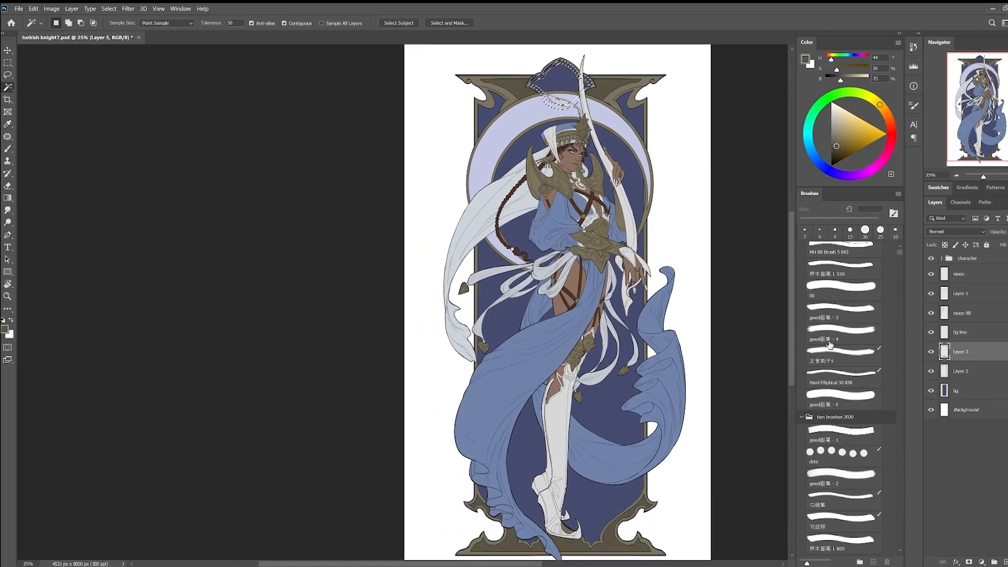
pyautogui.hotkey('alt', 'BackSpace')
pyautogui.hotkey('ctrl', 'd')
pyautogui.moveTo(694, 228); pyautogui.dragTo(643, 265)
pyautogui.hotkey('ctrl', 's')
pyautogui.moveTo(659, 399); pyautogui.dragTo(683, 350)
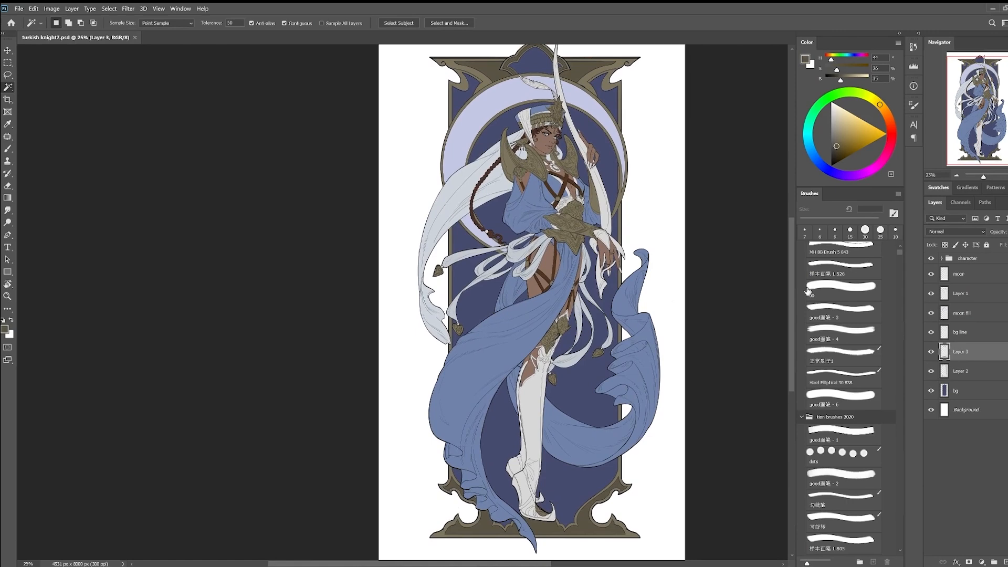
# Rename the moon rim layer as moon decor and slightly lower the dark frame fill's lightness with Hue/Saturation
pyautogui.click(960, 295)
pyautogui.write('moon decor')
pyautogui.click(944, 351)
pyautogui.hotkey('ctrl', 'u')
pyautogui.moveTo(214, 482); pyautogui.dragTo(209, 482)
pyautogui.click(315, 386)
pyautogui.moveTo(611, 322); pyautogui.dragTo(576, 354)
# Save the file and rename the two frame fill layers as bg metal dark and bg metal
pyautogui.hotkey('ctrl', 's')
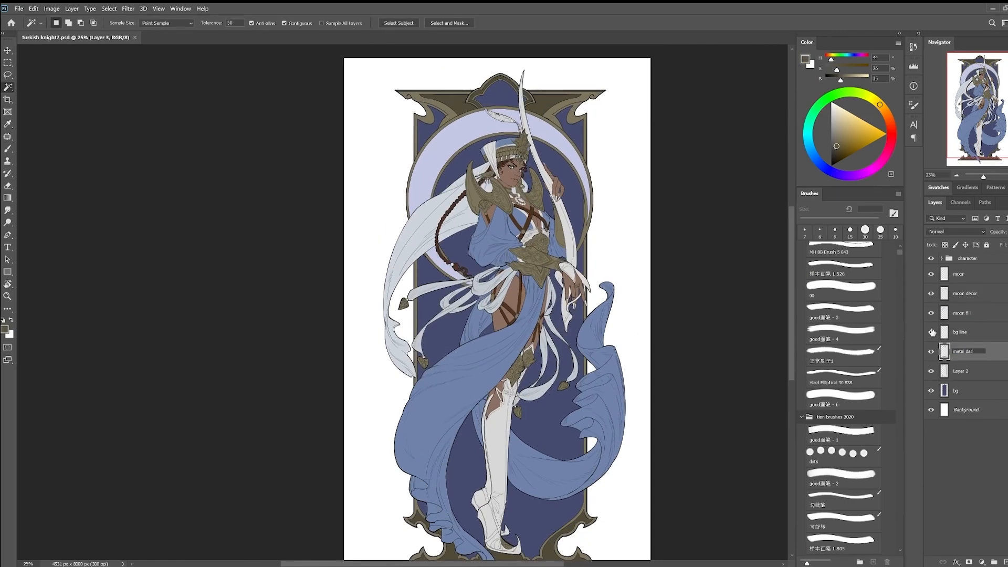
pyautogui.click(958, 373)
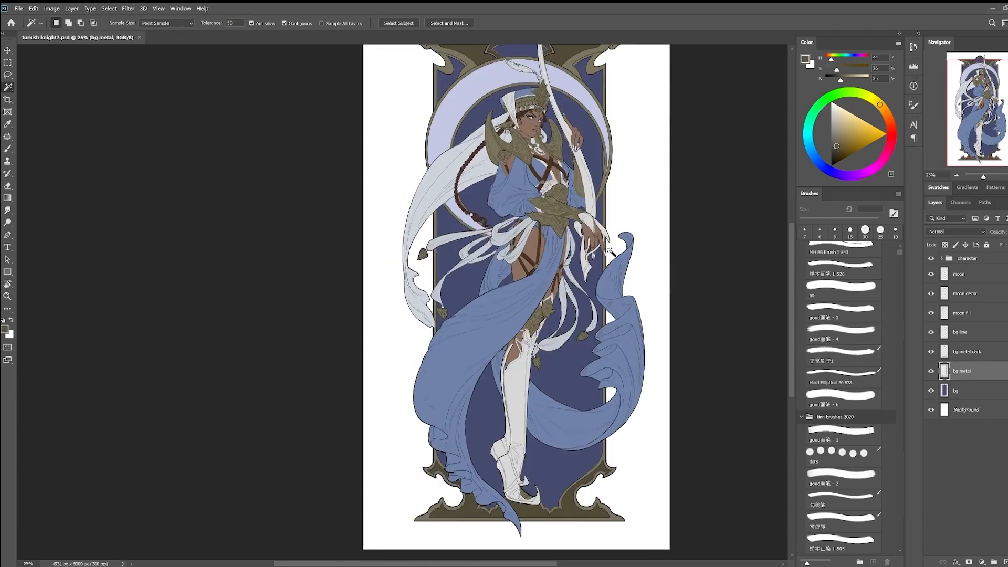
# Try recolouring the blue clothes1 layer to ochre with Hue/Saturation at hue +180, saturation +47 and lightness -19
pyautogui.rightClick(517, 285)
pyautogui.press('Escape')
pyautogui.hotkey('ctrl', 'u')
pyautogui.moveTo(214, 436); pyautogui.dragTo(168, 435)
pyautogui.moveTo(214, 458); pyautogui.dragTo(236, 460)
pyautogui.moveTo(214, 483); pyautogui.dragTo(218, 484)
pyautogui.moveTo(168, 436); pyautogui.dragTo(207, 446)
pyautogui.moveTo(218, 483)
pyautogui.mouseDown()
pyautogui.moveTo(241, 485)
pyautogui.moveTo(205, 484)
pyautogui.mouseUp()
pyautogui.moveTo(207, 435); pyautogui.dragTo(265, 452)
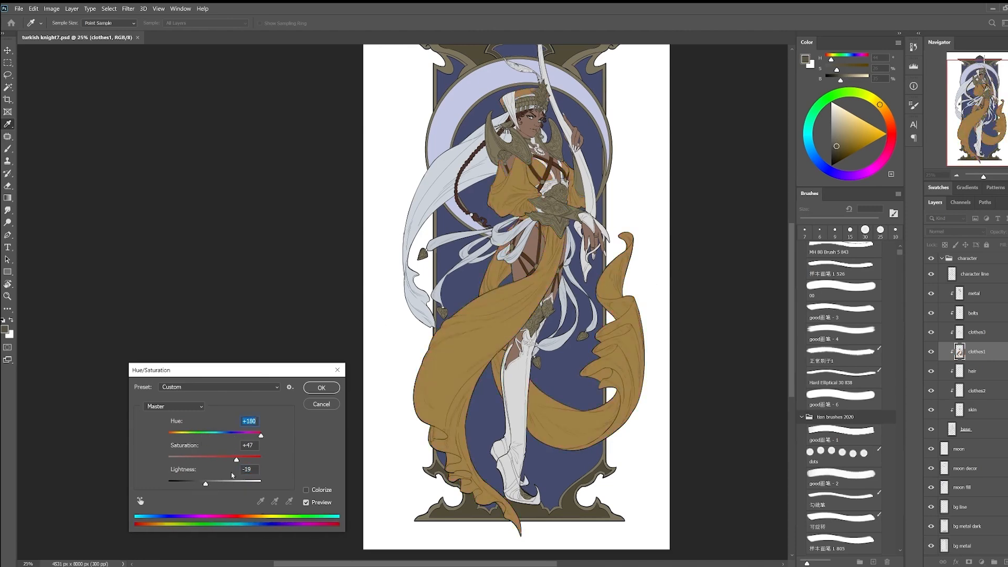
# Try further hue, saturation and lightness combinations on the clothes1 layer and discard them
pyautogui.moveTo(208, 435); pyautogui.dragTo(168, 435)
pyautogui.moveTo(196, 459); pyautogui.dragTo(240, 460)
pyautogui.moveTo(205, 483); pyautogui.dragTo(197, 492)
pyautogui.moveTo(169, 435); pyautogui.dragTo(226, 456)
pyautogui.moveTo(239, 459); pyautogui.dragTo(210, 460)
pyautogui.moveTo(195, 483); pyautogui.dragTo(199, 482)
pyautogui.moveTo(226, 435)
pyautogui.mouseDown()
pyautogui.moveTo(236, 435)
pyautogui.moveTo(215, 435)
pyautogui.mouseUp()
pyautogui.moveTo(200, 482); pyautogui.dragTo(206, 483)
pyautogui.moveTo(225, 460)
pyautogui.mouseDown()
pyautogui.moveTo(216, 460)
pyautogui.moveTo(239, 460)
pyautogui.mouseUp()
pyautogui.moveTo(205, 482); pyautogui.dragTo(195, 483)
pyautogui.moveTo(214, 435); pyautogui.dragTo(221, 435)
pyautogui.click(322, 404)
# Duplicate clothes1, hide the original, and recolour the copy to a dark ochre brown with Hue/Saturation
pyautogui.hotkey('ctrl', 'j')
pyautogui.click(931, 370)
pyautogui.hotkey('ctrl', 'u')
pyautogui.moveTo(215, 483); pyautogui.dragTo(238, 459)
pyautogui.moveTo(215, 435); pyautogui.dragTo(201, 483)
pyautogui.click(321, 388)
pyautogui.hotkey('ctrl', 'u')
pyautogui.click(321, 387)
# Try shifting the metal layer's hue towards a redder brown with Hue/Saturation
pyautogui.click(973, 293)
pyautogui.hotkey('ctrl', 'u')
pyautogui.hotkey('ctrl', '0')
pyautogui.moveTo(215, 435); pyautogui.dragTo(194, 441)
pyautogui.press('Escape')
pyautogui.press('v')
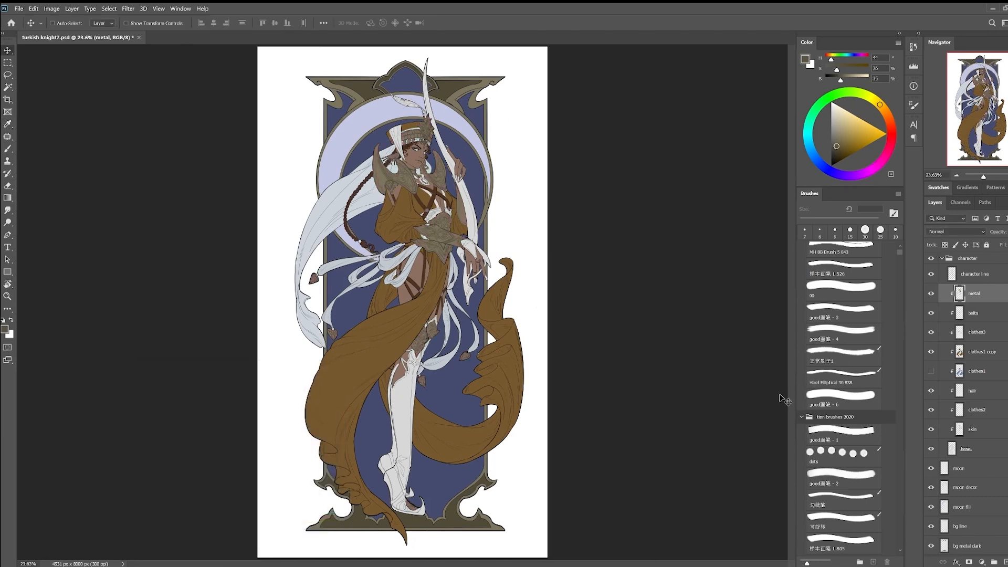
# Try raising the clothes2 scarf layer's saturation to +80 with Hue/Saturation
pyautogui.click(976, 409)
pyautogui.hotkey('ctrl', 'u')
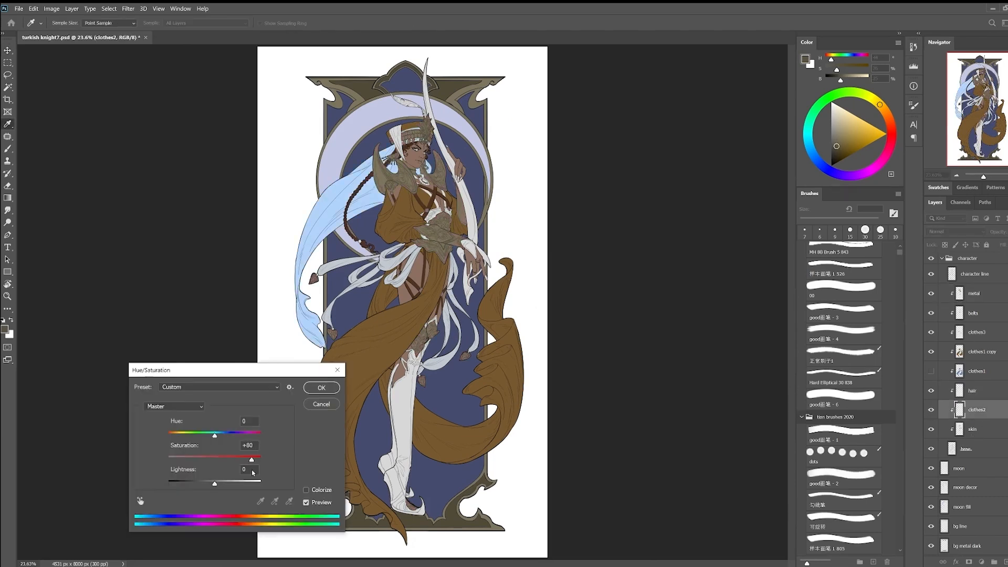
pyautogui.click(325, 402)
# Try tinting the clothes3 ribbons a stronger blue with Hue/Saturation at saturation +74 and lightness -19
pyautogui.click(971, 371)
pyautogui.click(971, 332)
pyautogui.hotkey('ctrl', 'u')
pyautogui.moveTo(215, 459); pyautogui.dragTo(247, 460)
pyautogui.moveTo(214, 483); pyautogui.dragTo(251, 460)
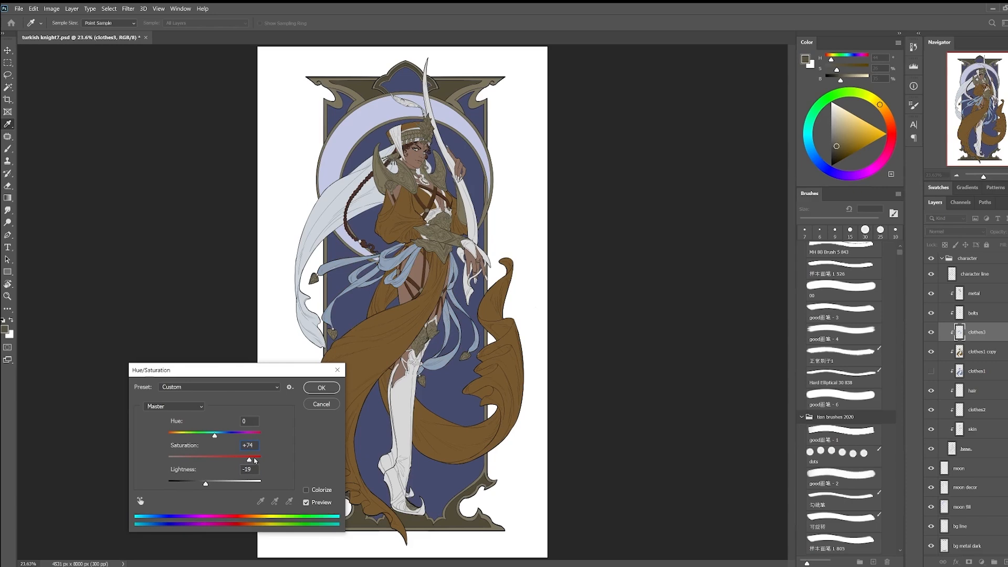
pyautogui.click(329, 402)
# Moderately raise the saturation and lower the lightness of the clothes3 ribbons with Hue/Saturation
pyautogui.hotkey('ctrl', '1')
pyautogui.hotkey('ctrl', 'u')
pyautogui.moveTo(214, 459); pyautogui.dragTo(230, 459)
pyautogui.moveTo(214, 484); pyautogui.dragTo(205, 482)
pyautogui.click(321, 387)
# Sample a colour from the canvas beside the scarf and switch off the greyscale proof preview
pyautogui.moveTo(329, 113); pyautogui.dragTo(349, 219)
pyautogui.keyDown('alt'); pyautogui.click(348, 220); pyautogui.keyUp('alt')
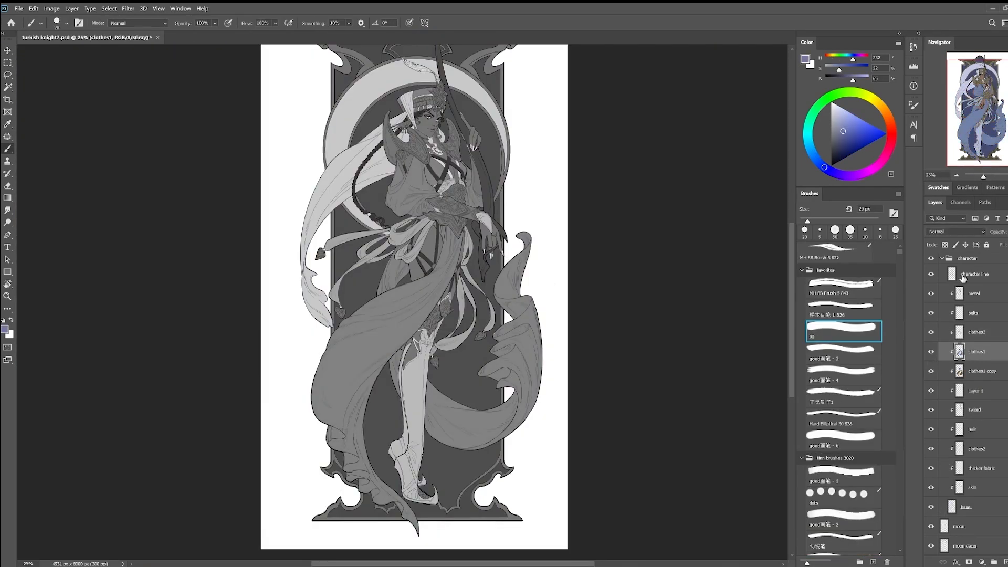
pyautogui.hotkey('ctrl', 'y')
# Add a Hue/Saturation adjustment layer above the character line layer with hue +17
pyautogui.click(961, 276)
pyautogui.click(980, 561)
pyautogui.click(990, 469)
pyautogui.moveTo(733, 306)
pyautogui.mouseDown()
pyautogui.moveTo(769, 307)
pyautogui.moveTo(728, 317)
pyautogui.moveTo(744, 307)
pyautogui.mouseUp()
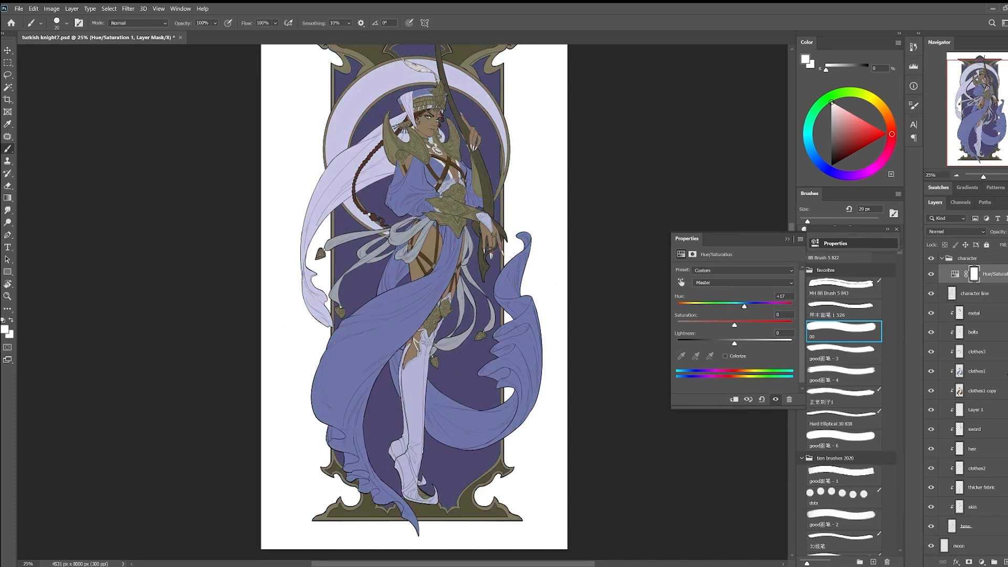
# Try limiting the adjustment layer's effect with a mask made from the skin layer's outline
pyautogui.keyDown('ctrl'); pyautogui.click(959, 506); pyautogui.keyUp('ctrl')
pyautogui.click(973, 275)
pyautogui.hotkey('ctrl', 'shift', 'i')
pyautogui.press('Delete')
pyautogui.press('Return')
pyautogui.rightClick(995, 274)
pyautogui.press('Escape')
pyautogui.click(968, 561)
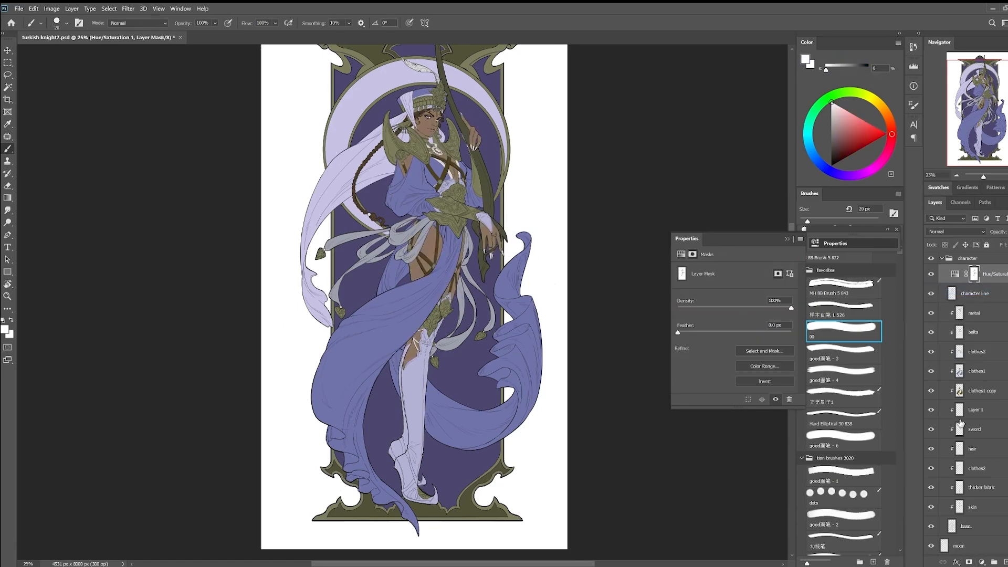
# Compare other hue shifts on the adjustment layer, hide the blue clothes1 layer to show its ochre copy, and switch the adjustment off
pyautogui.click(955, 273)
pyautogui.moveTo(744, 306); pyautogui.dragTo(808, 326)
pyautogui.scroll(-2, 775, 396)
pyautogui.hotkey('ctrl', 'z')
pyautogui.click(930, 371)
pyautogui.moveTo(745, 306)
pyautogui.mouseDown()
pyautogui.moveTo(700, 308)
pyautogui.moveTo(782, 311)
pyautogui.moveTo(733, 319)
pyautogui.moveTo(745, 320)
pyautogui.mouseUp()
pyautogui.click(930, 276)
pyautogui.click(959, 392)
pyautogui.click(975, 487)
pyautogui.click(975, 467)
# Colorize the white Background layer a very dark brown with Hue/Saturation, adjusting its hue and lightness
pyautogui.scroll(-5, 966, 420)
pyautogui.click(965, 545)
pyautogui.scroll(1, 402, 302)
pyautogui.hotkey('ctrl', 'u')
pyautogui.moveTo(214, 482); pyautogui.dragTo(178, 484)
pyautogui.click(306, 491)
pyautogui.moveTo(228, 435); pyautogui.dragTo(178, 443)
pyautogui.moveTo(178, 483); pyautogui.dragTo(179, 492)
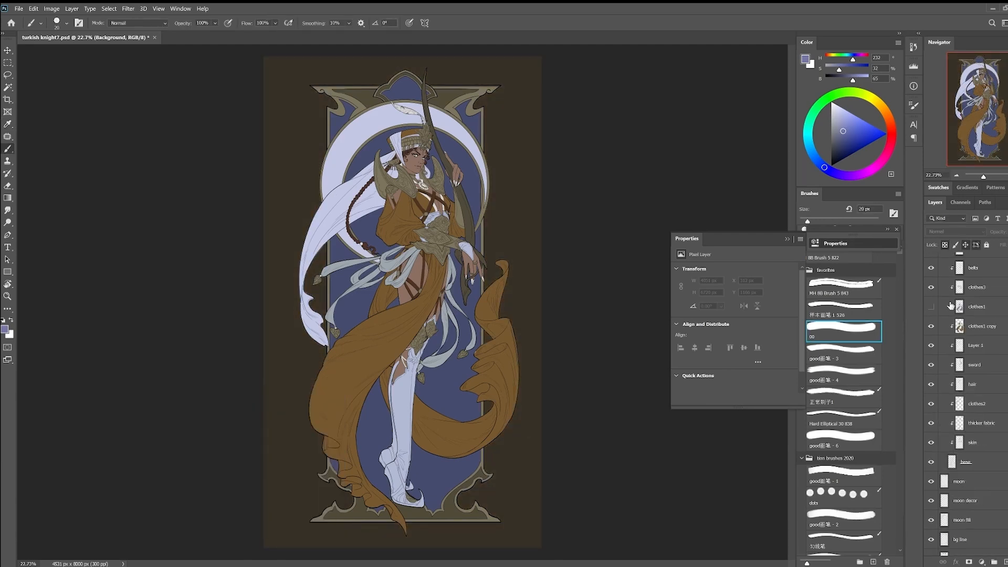